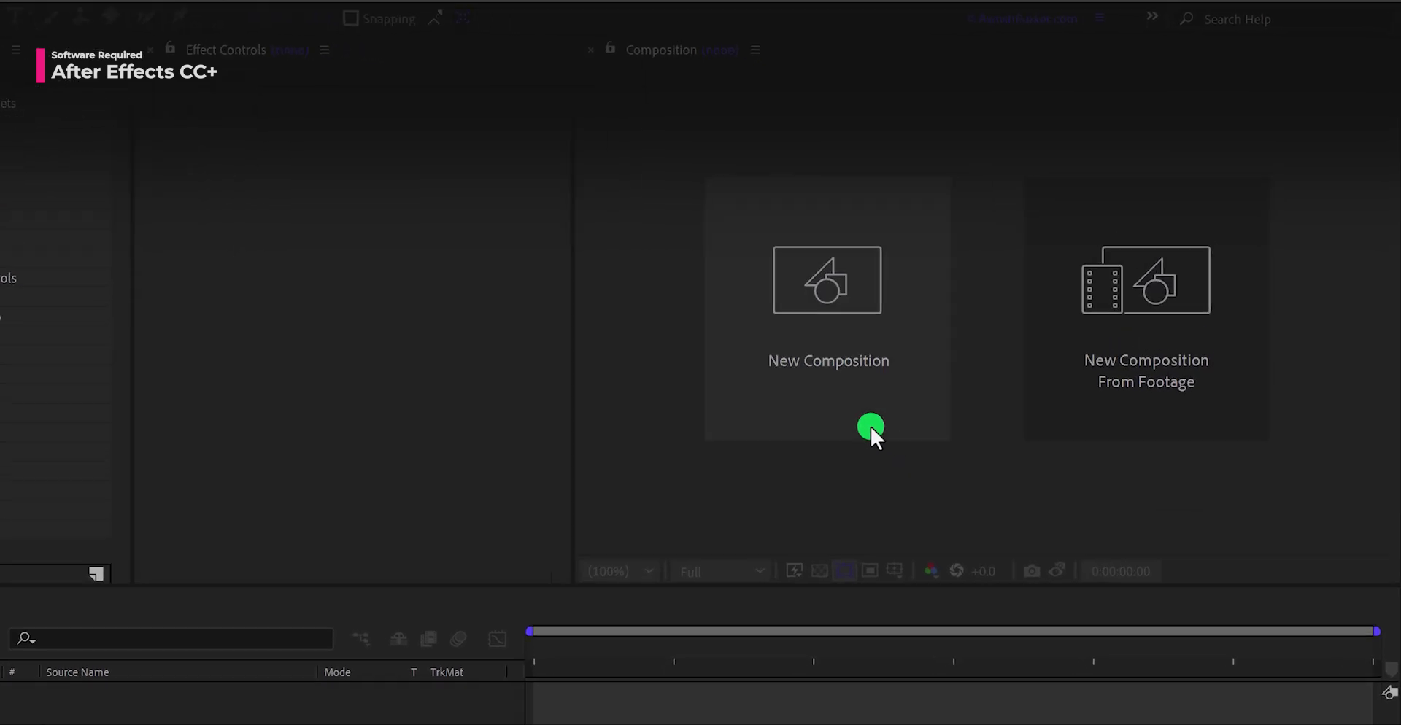
Create a new composition named 'Elements Background'.
click(870, 423)
text(Elements)
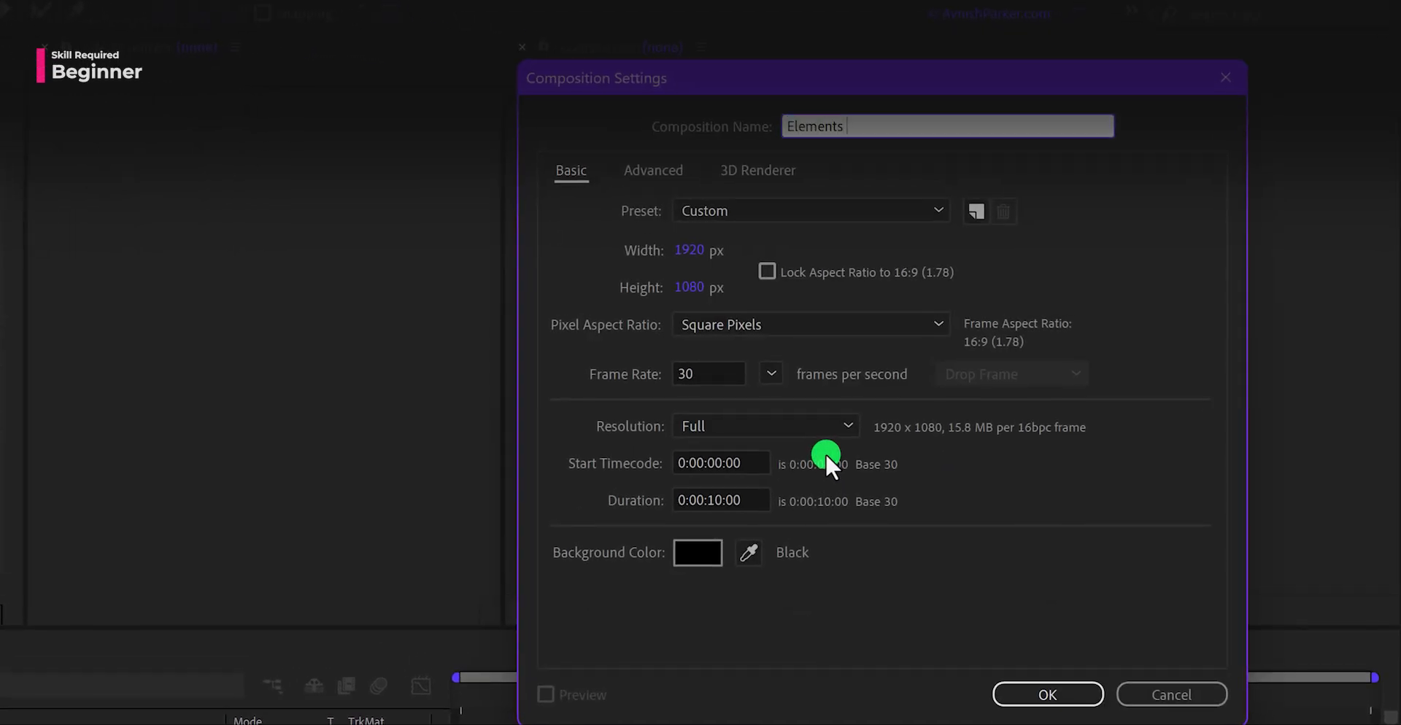
text( Background)
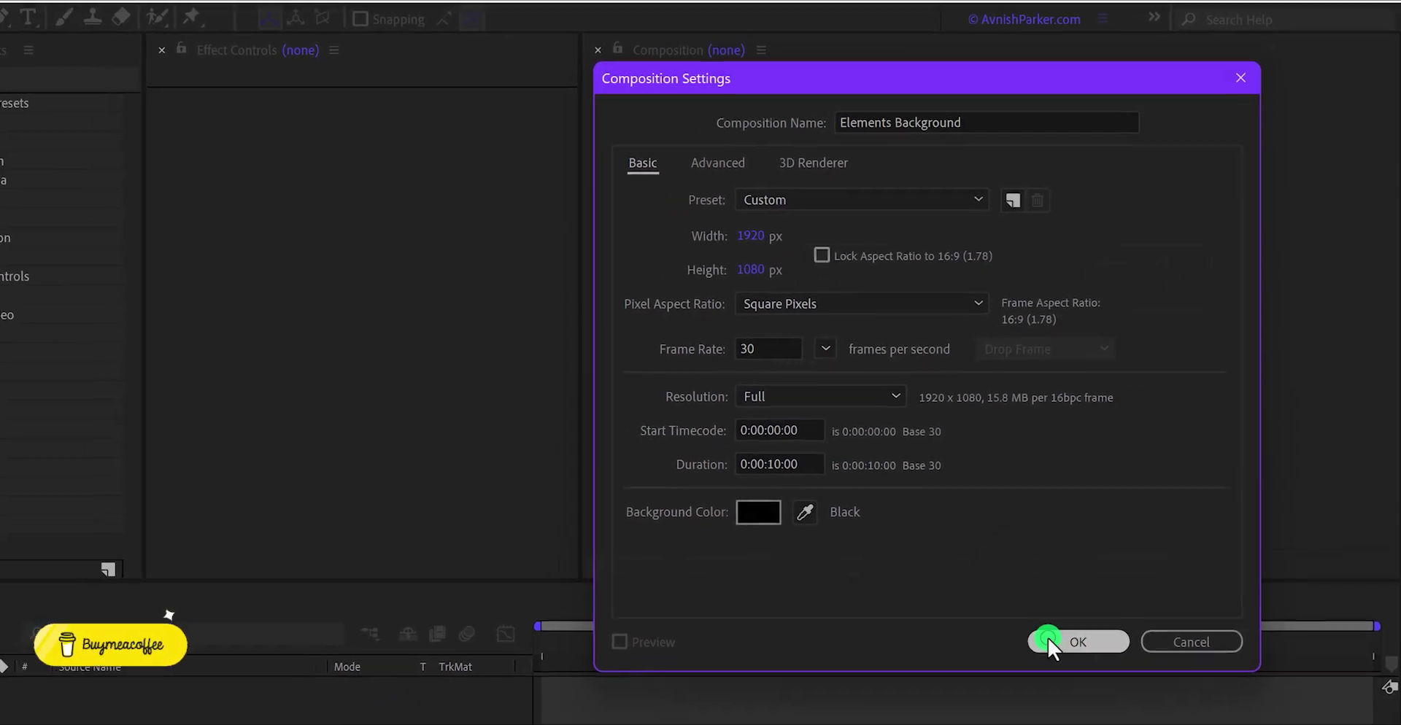
click(1048, 640)
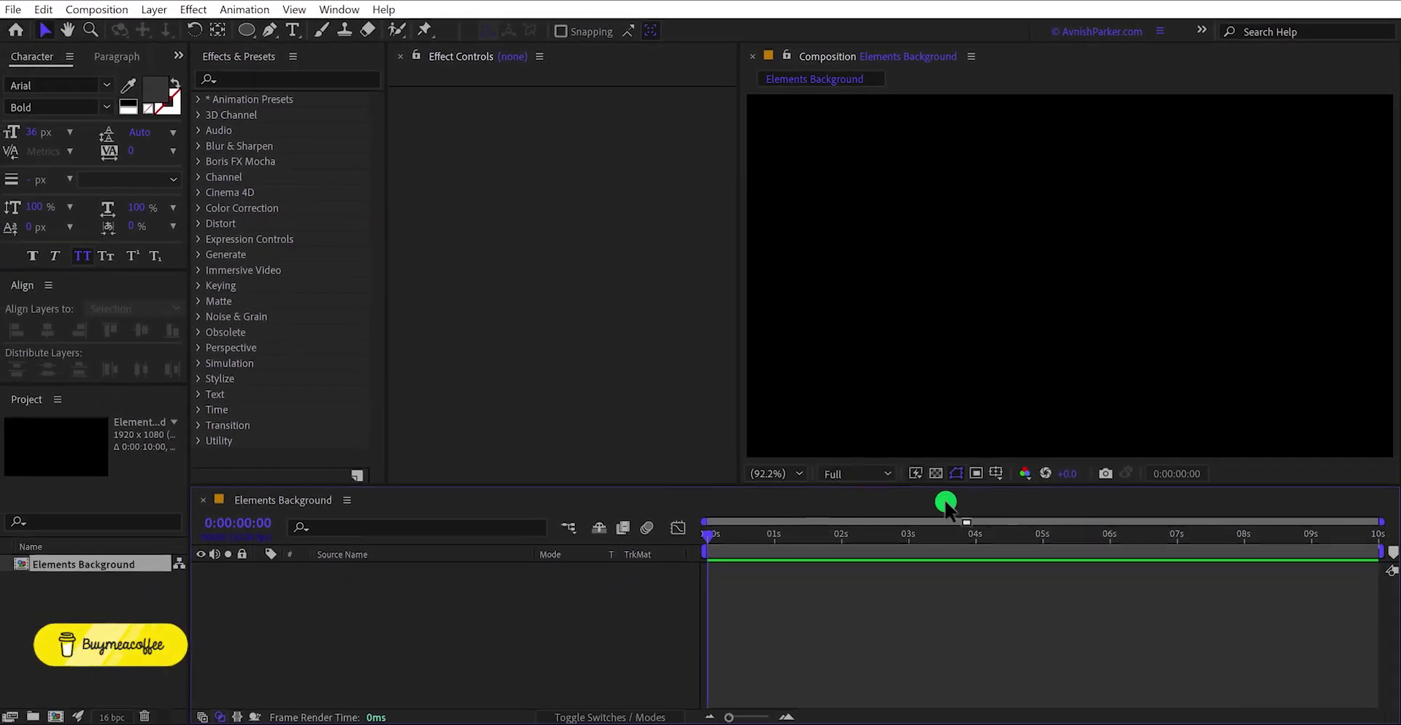
Add a solid layer named Background in dark purple #0F0E17.
right_click(535, 582)
mouse_move(619, 365)
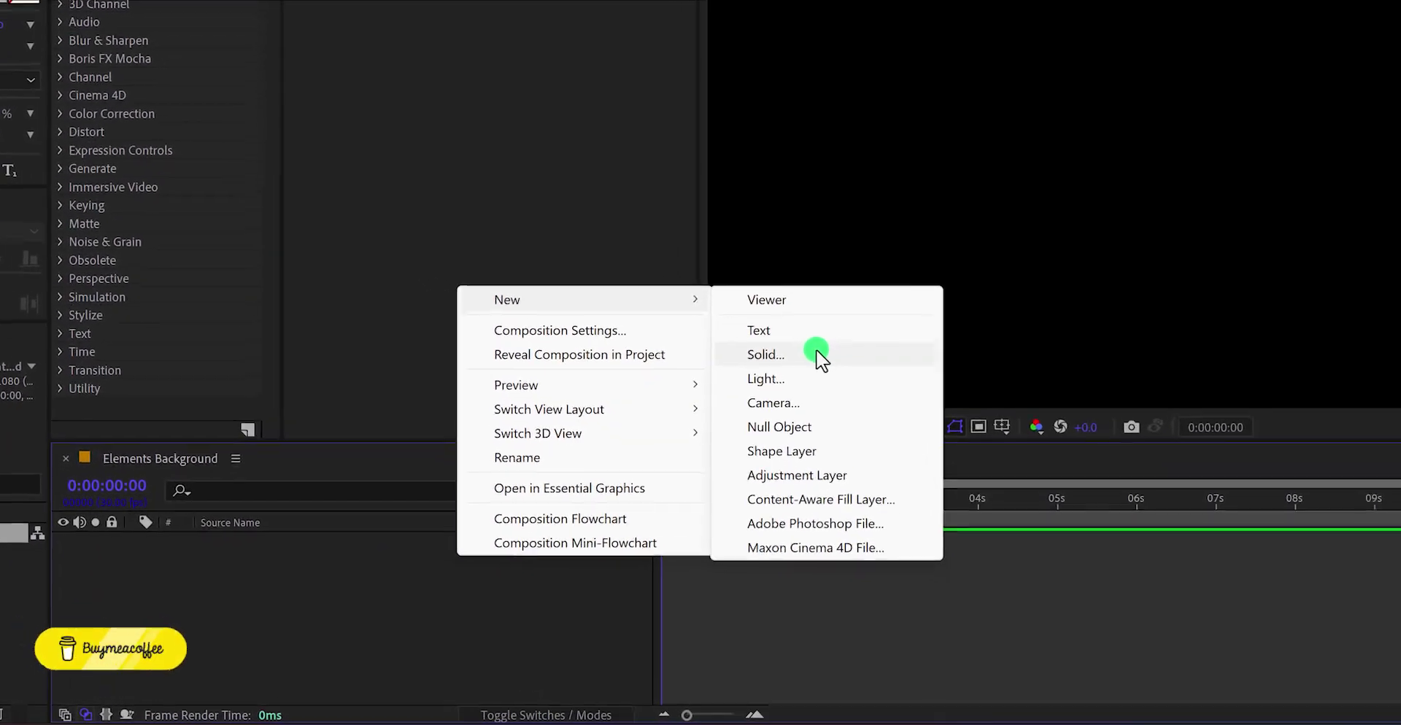
click(819, 355)
text(Background)
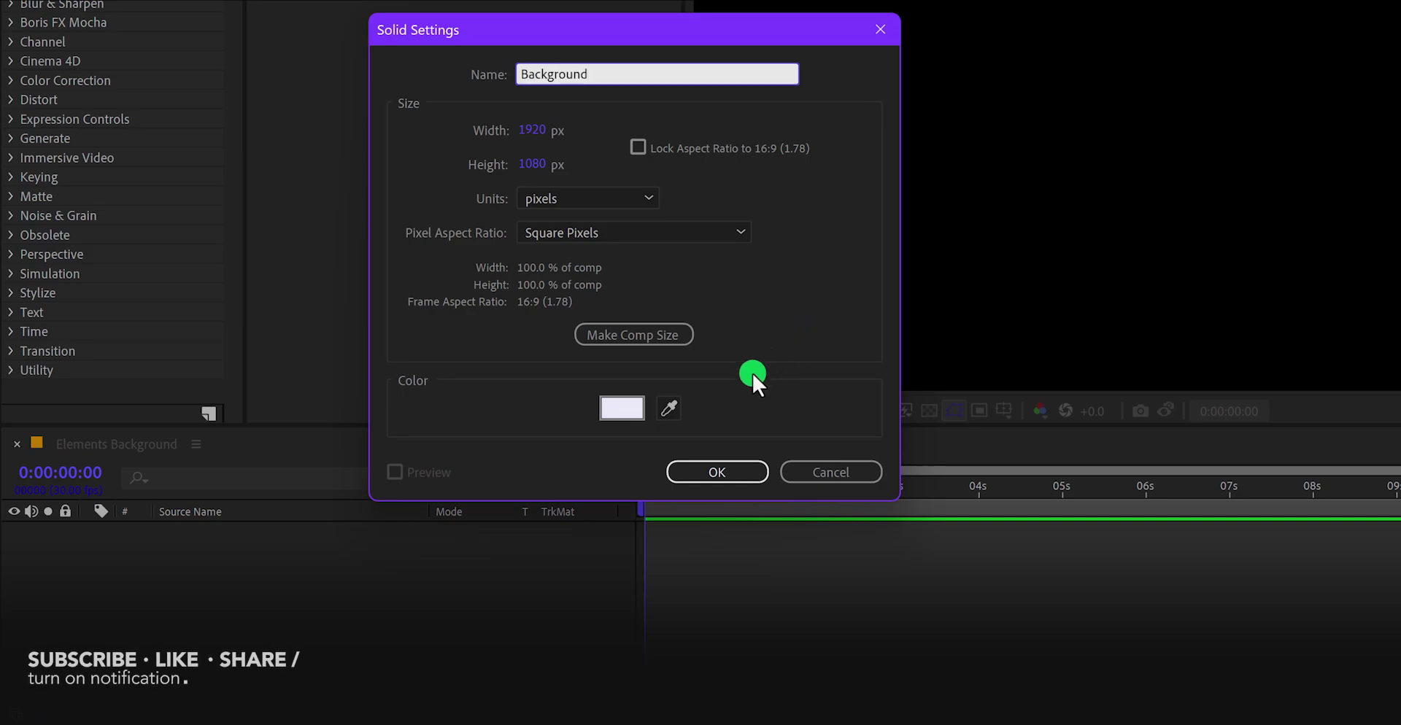
click(636, 409)
drag(463, 382, 470, 392)
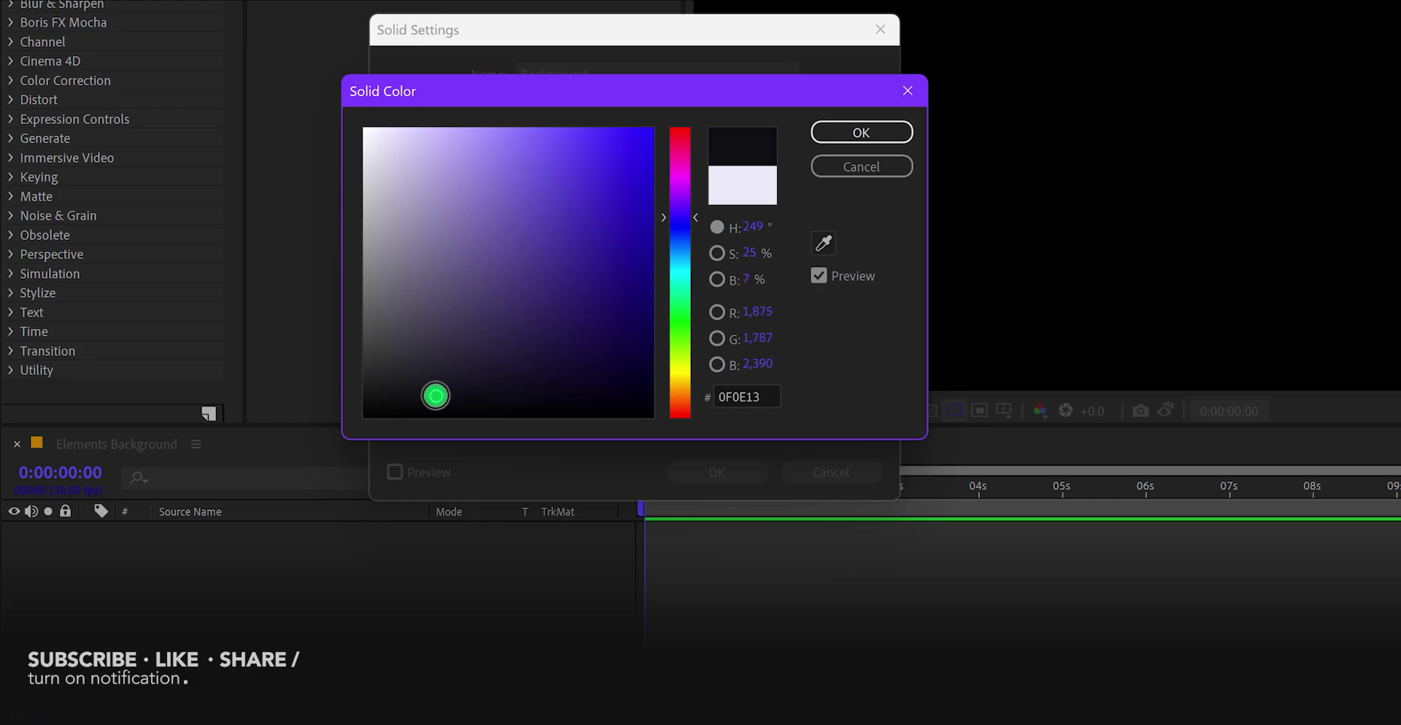
click(850, 138)
click(713, 473)
Add a white solid named Circle above the Background layer.
click(410, 585)
right_click(409, 585)
mouse_move(526, 313)
click(772, 371)
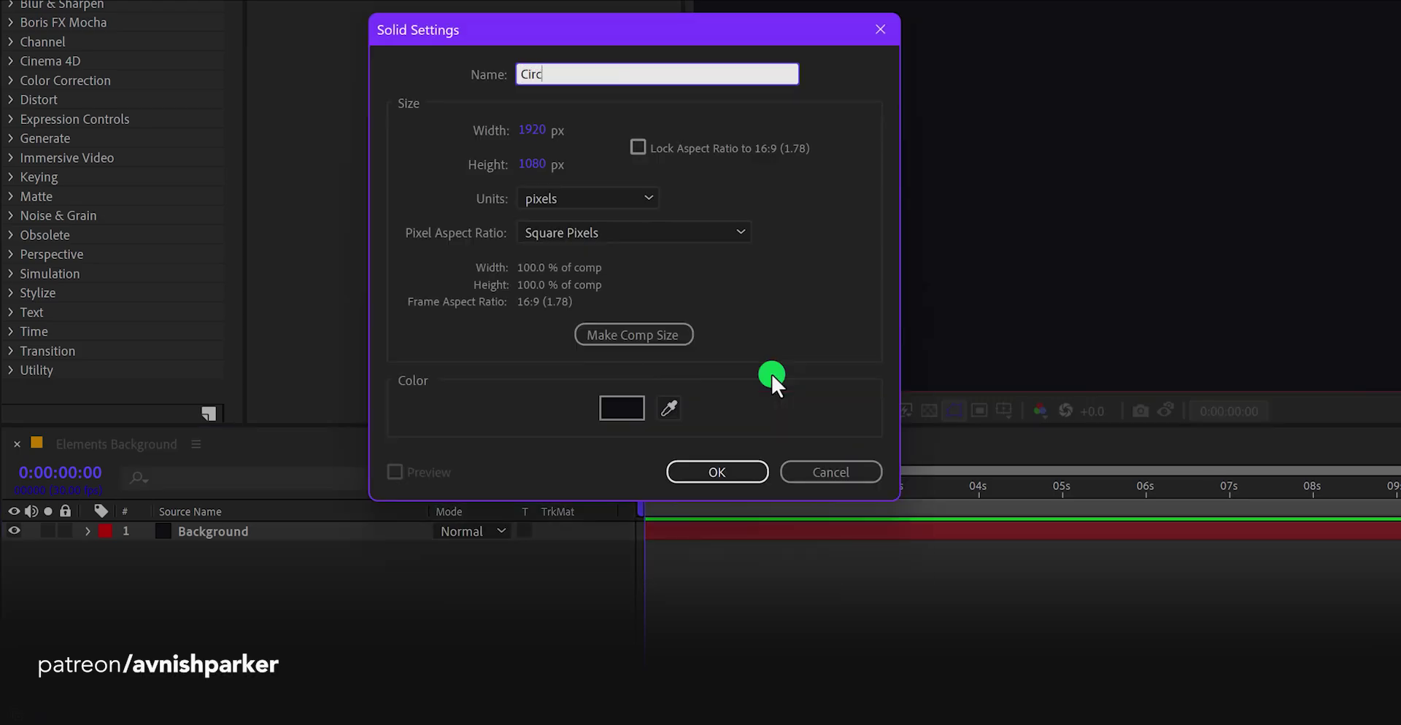
click(626, 408)
mouse_move(557, 241)
mouse_down()
mouse_move(435, 184)
mouse_move(353, 124)
mouse_up()
click(736, 169)
click(821, 133)
click(717, 472)
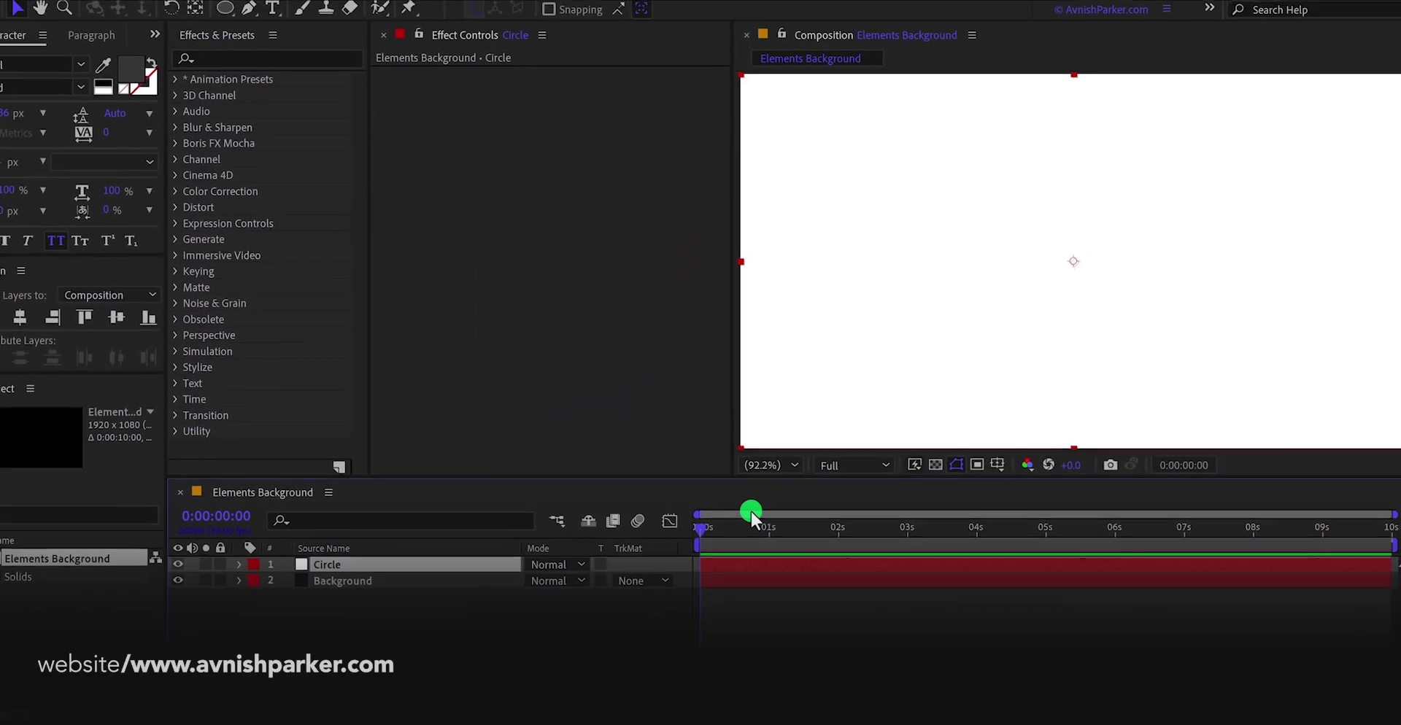
Choose the Ellipse tool with a solid fill and no stroke.
click(459, 603)
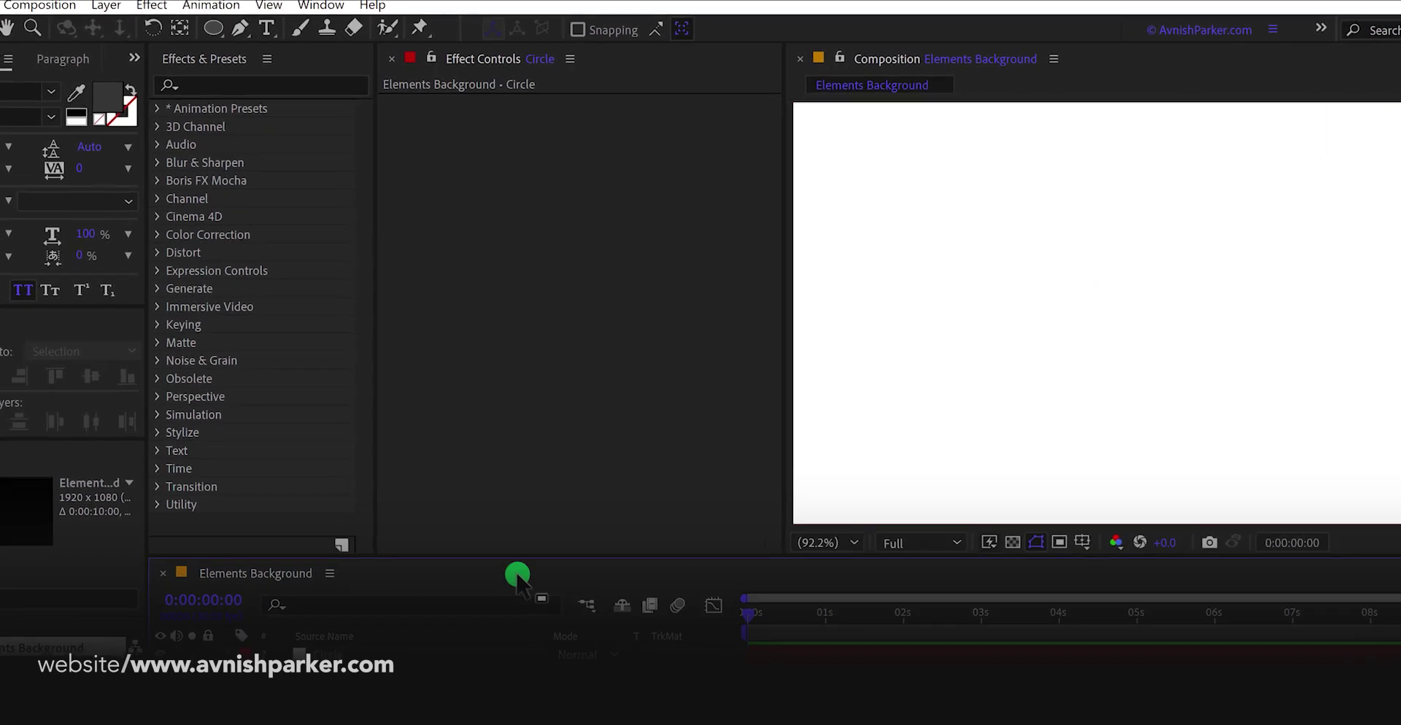
click(213, 28)
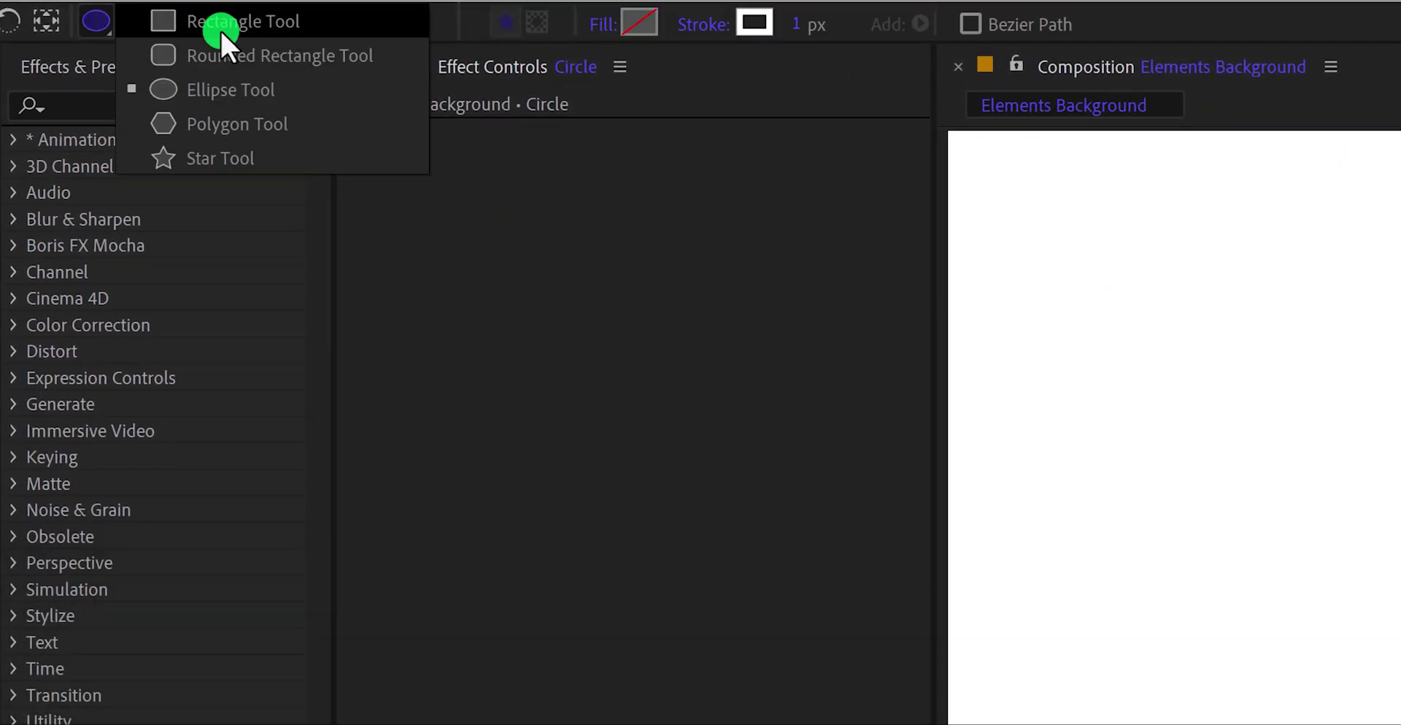
click(267, 87)
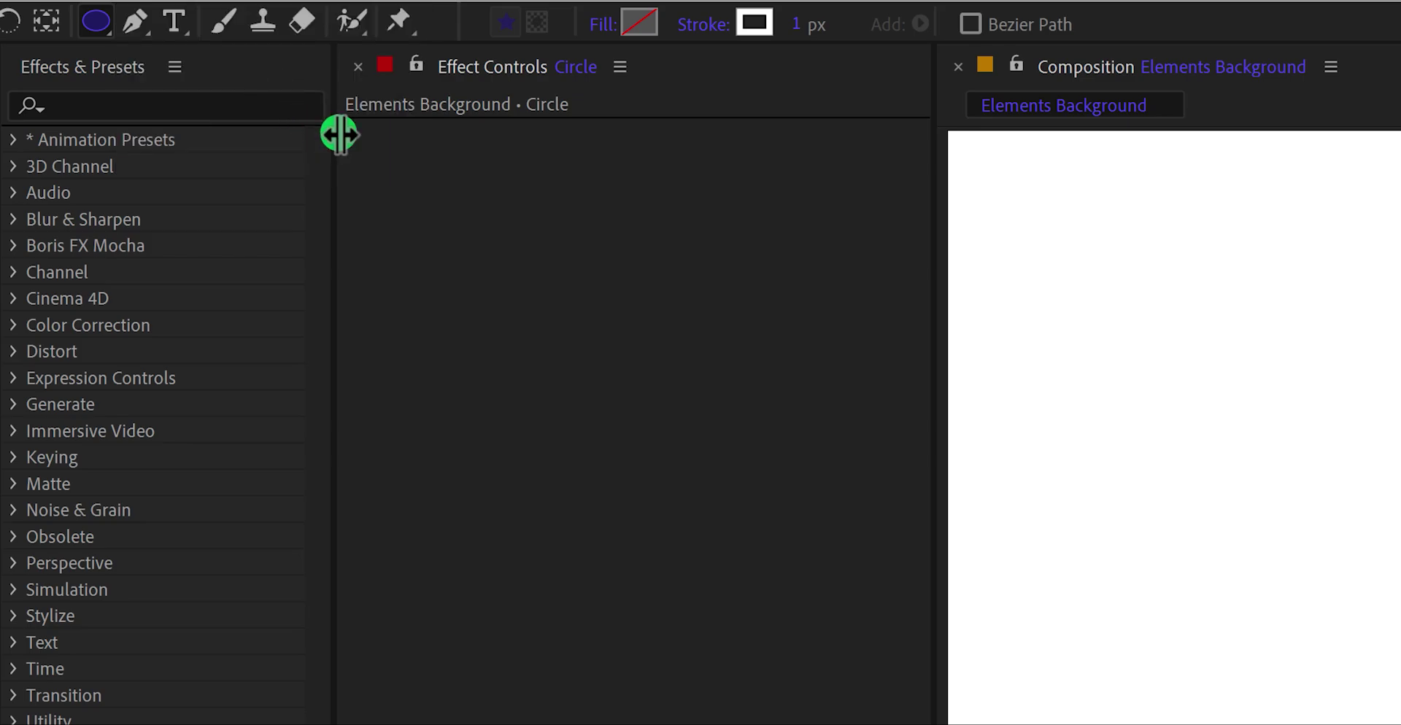
click(612, 29)
click(899, 129)
click(956, 306)
click(725, 28)
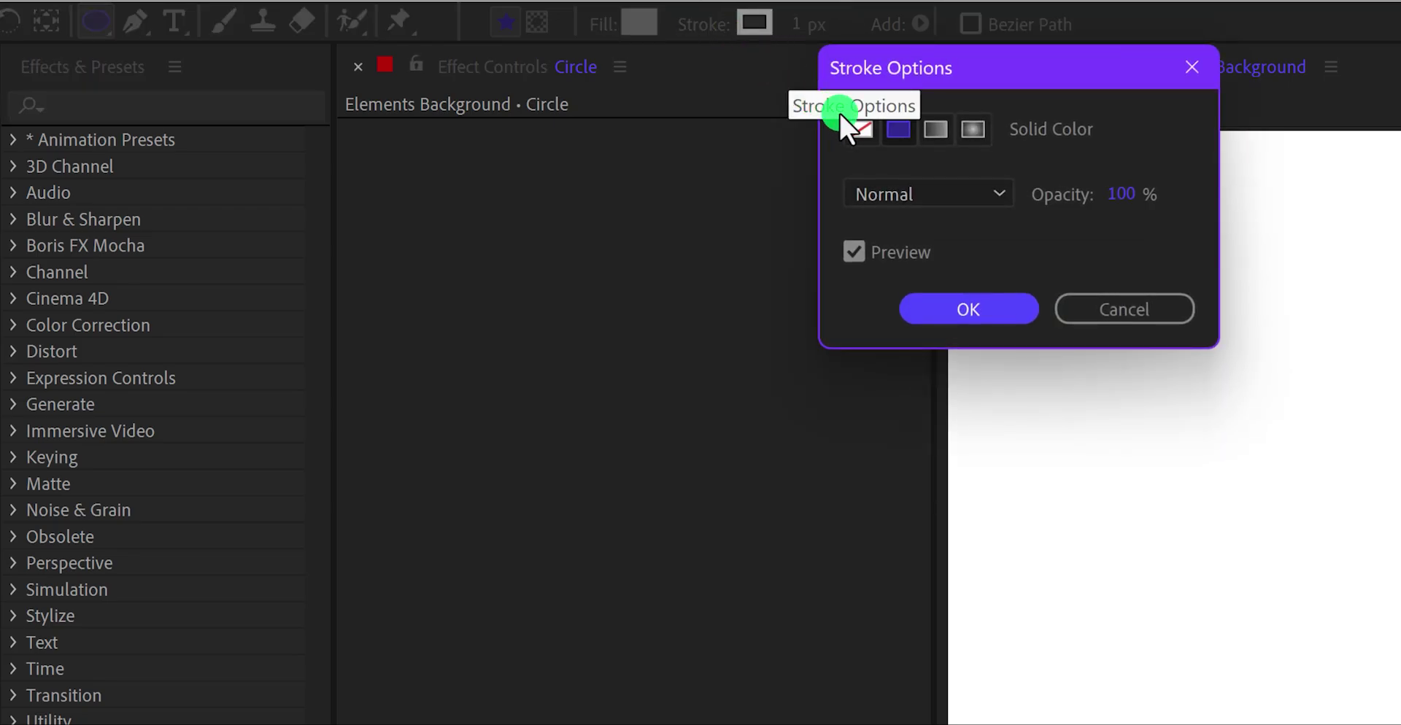
click(861, 124)
click(960, 307)
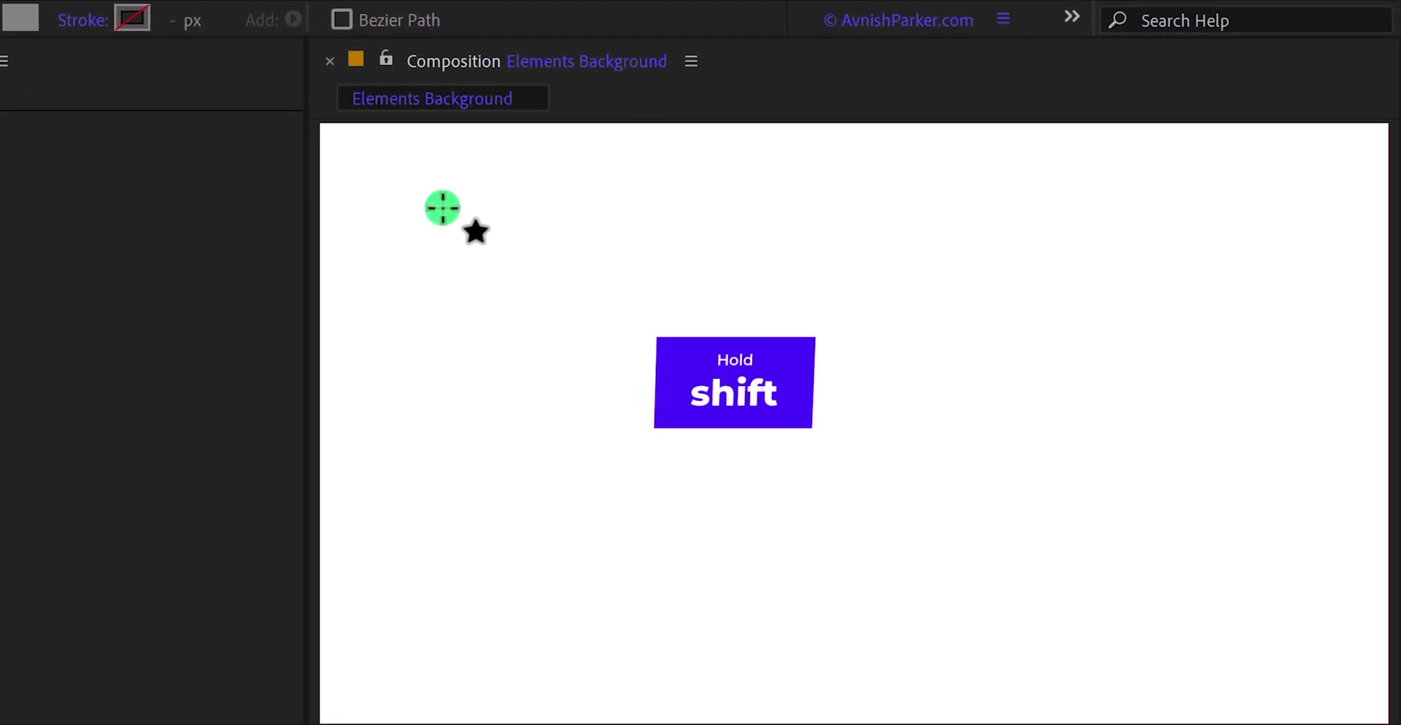
Draw a perfect circle in the upper left and name its shape layer Circle.
drag(648, 227, 671, 257)
drag(488, 255, 623, 392)
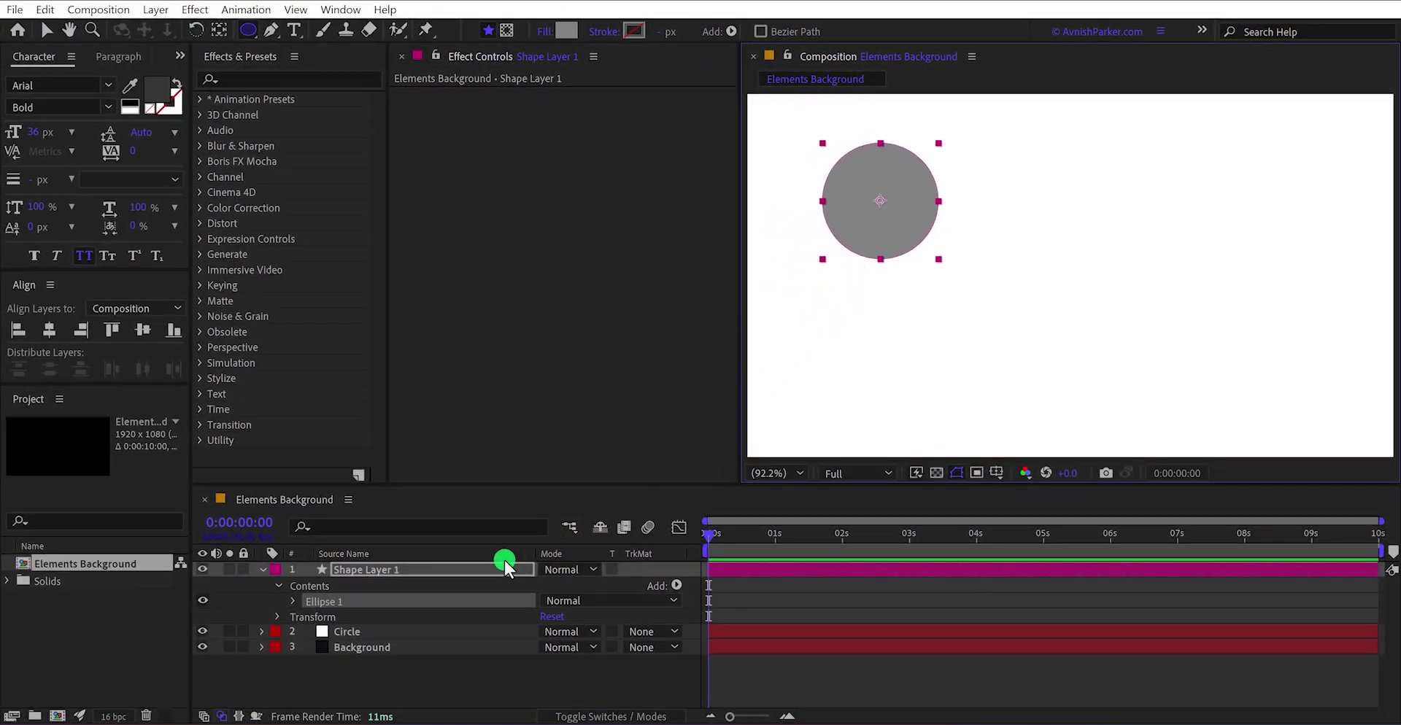
key(Return)
text(Circl)
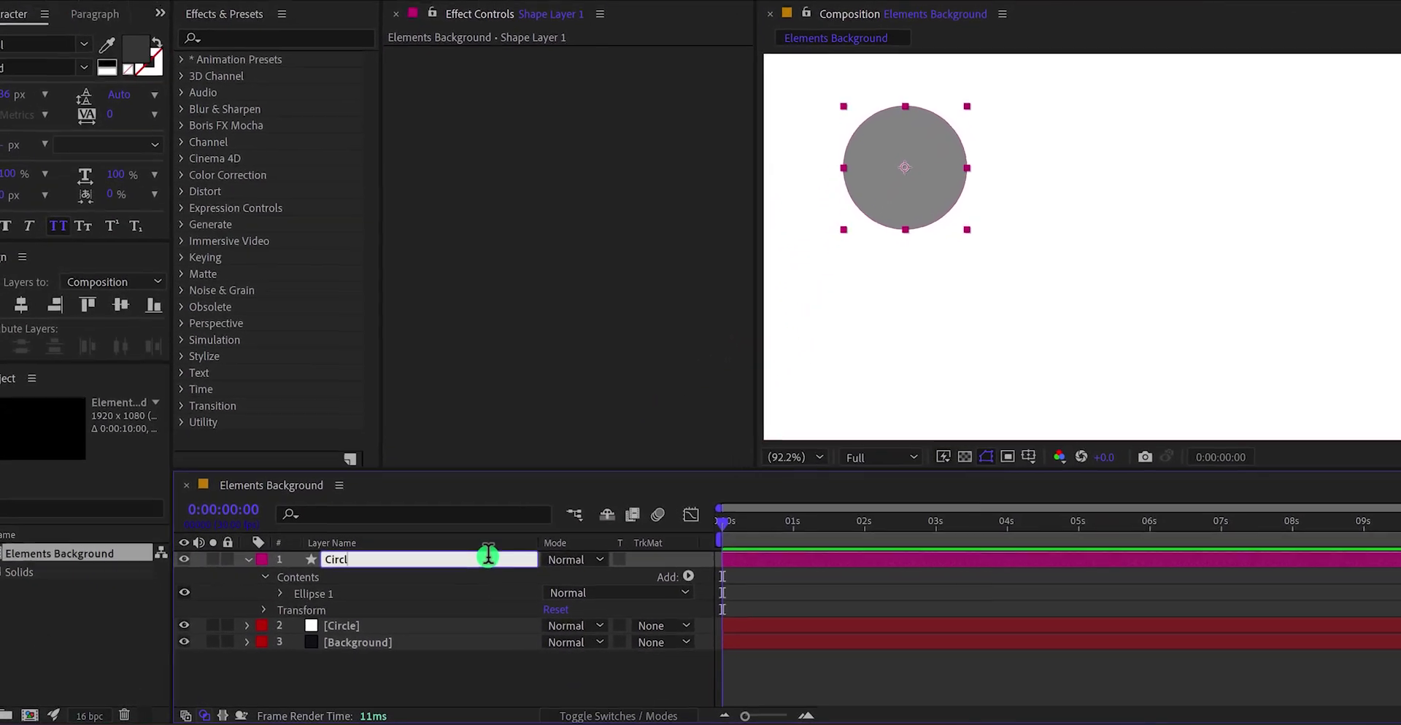
text(e)
key(Return)
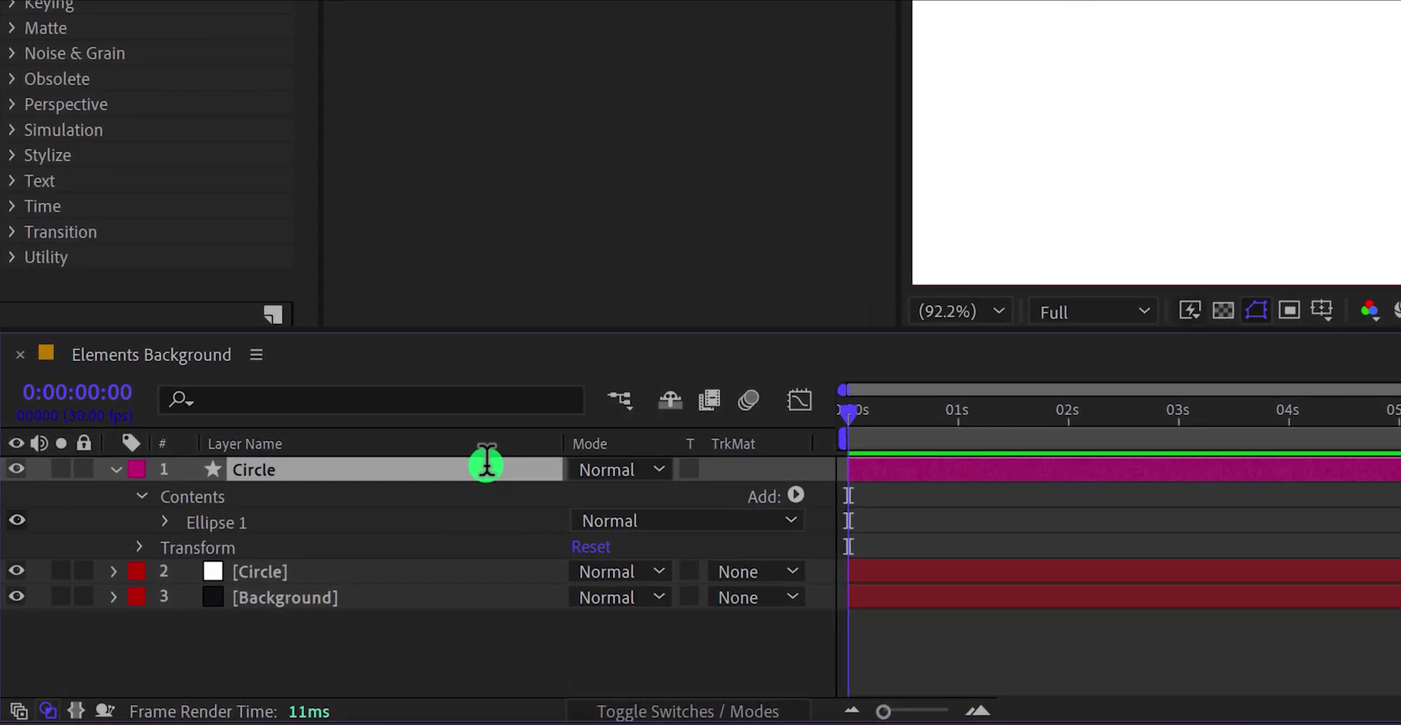
Set the white [Circle] solid's track matte to Alpha Matte 'Circle'.
click(112, 469)
click(334, 497)
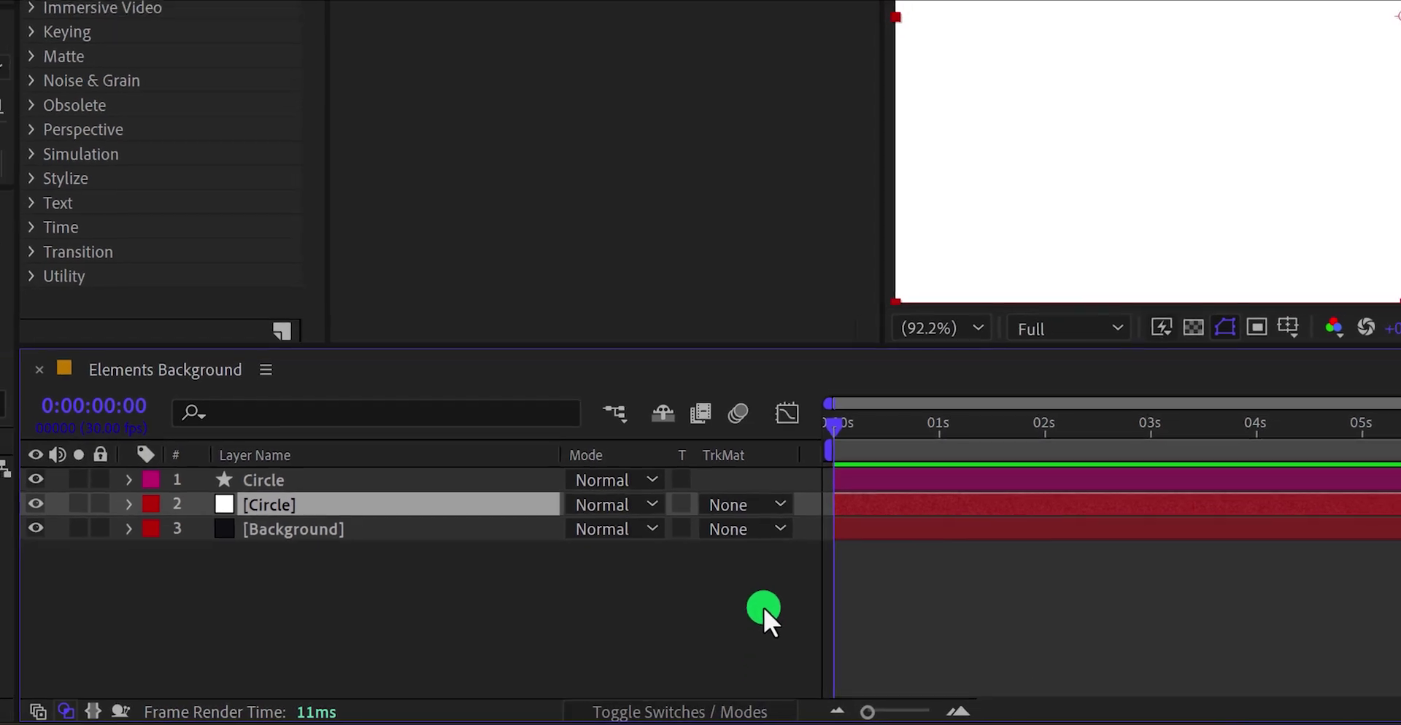
click(759, 495)
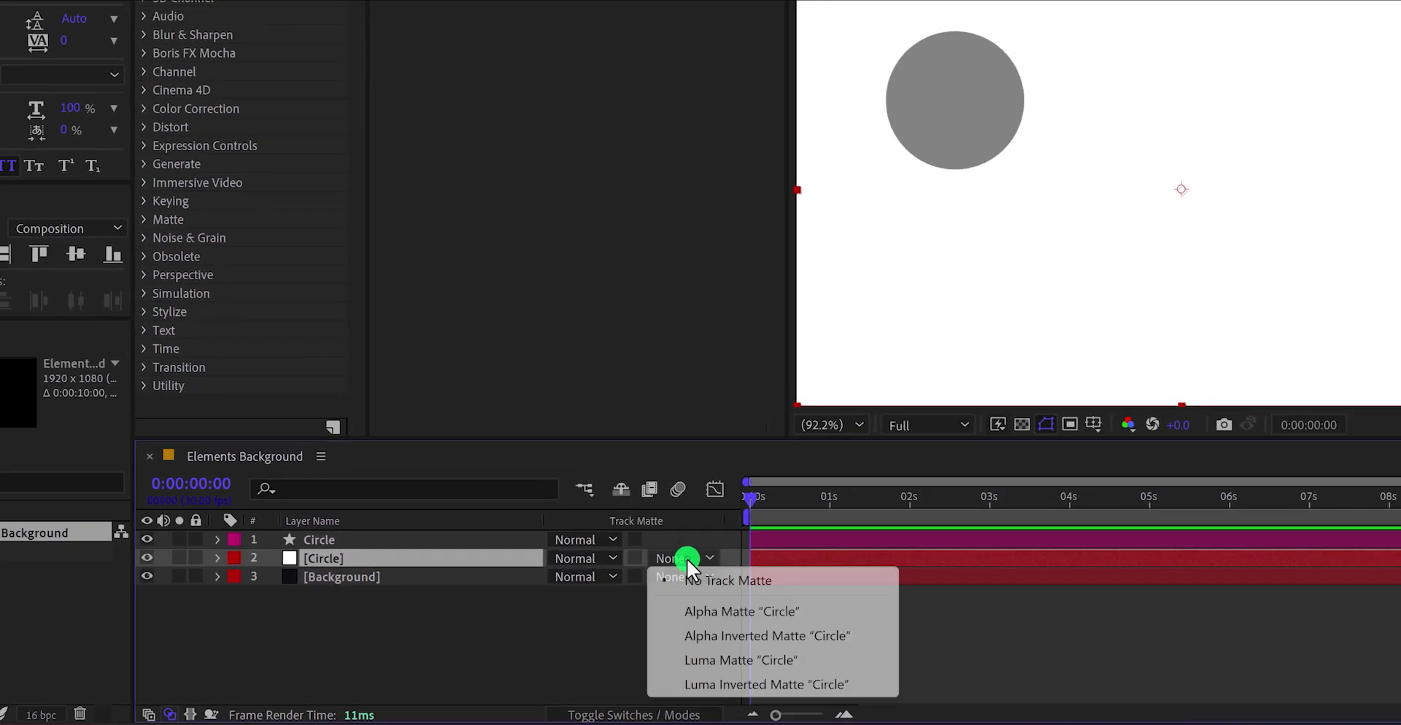
click(741, 611)
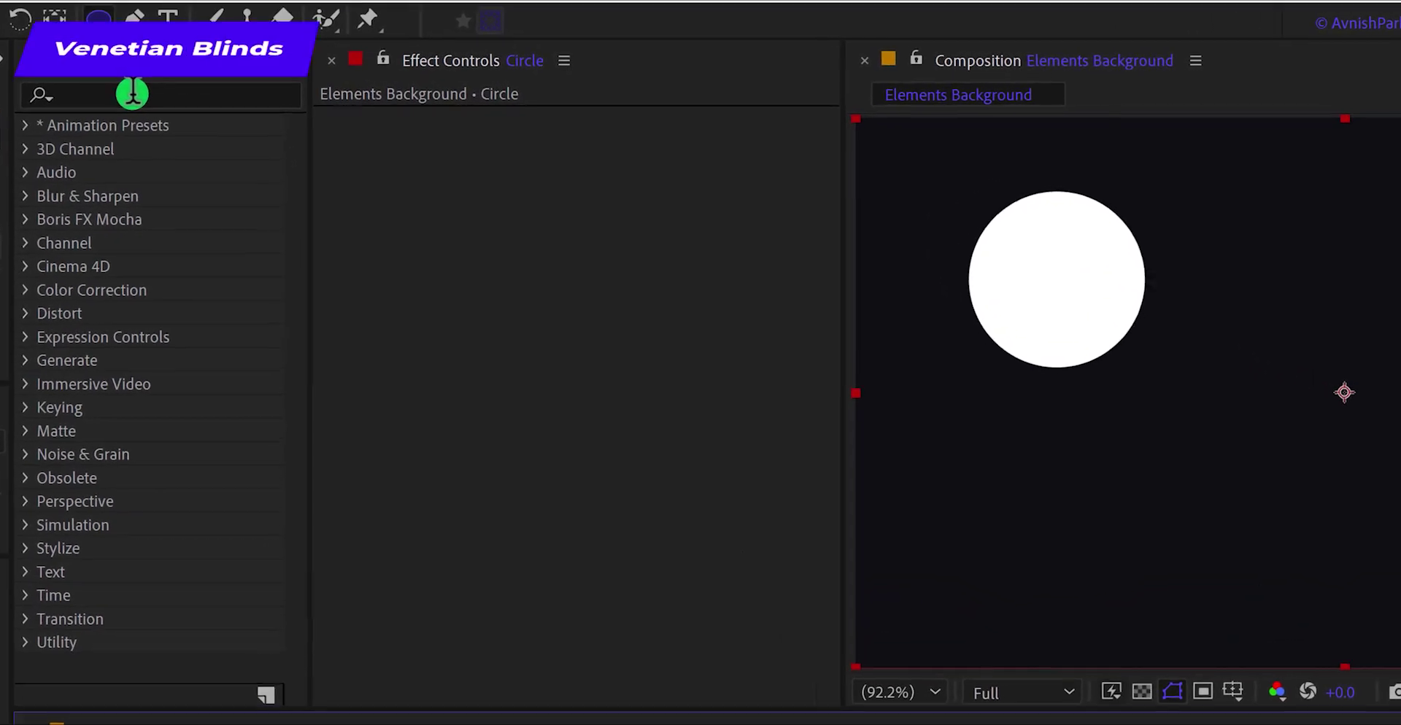
Find 'blinds' in Effects & Presets and apply Venetian Blinds to the [Circle] solid.
click(132, 93)
text(blinds)
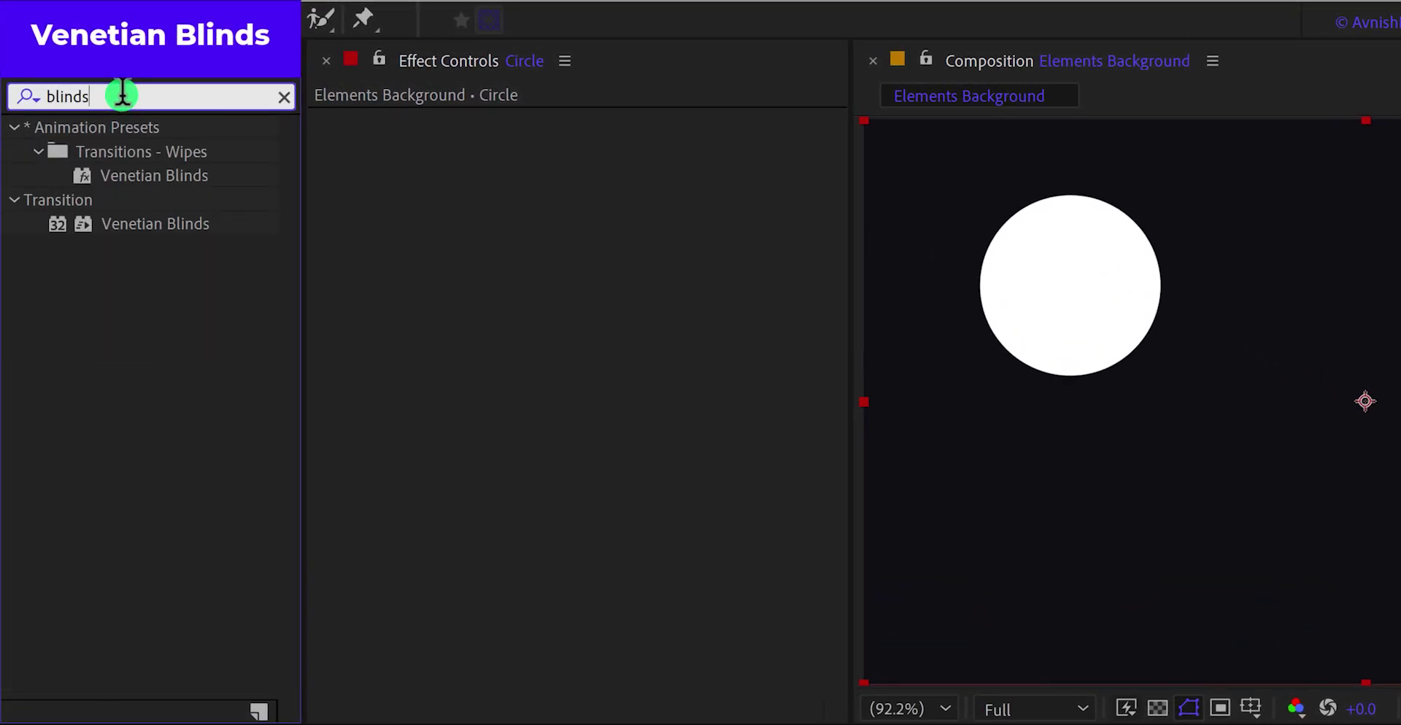
drag(117, 221, 387, 255)
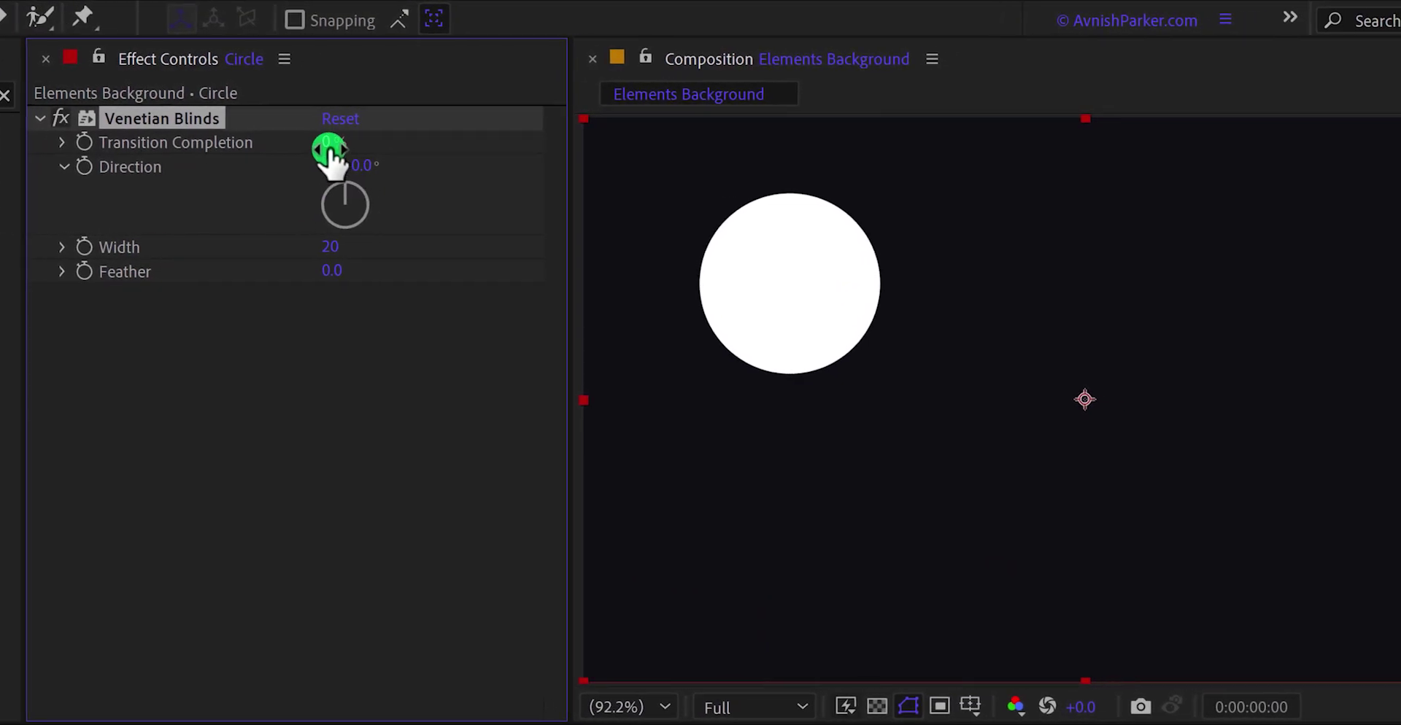
Set Venetian Blinds to 75% Transition Completion, 45° Direction and Width 15.
click(329, 146)
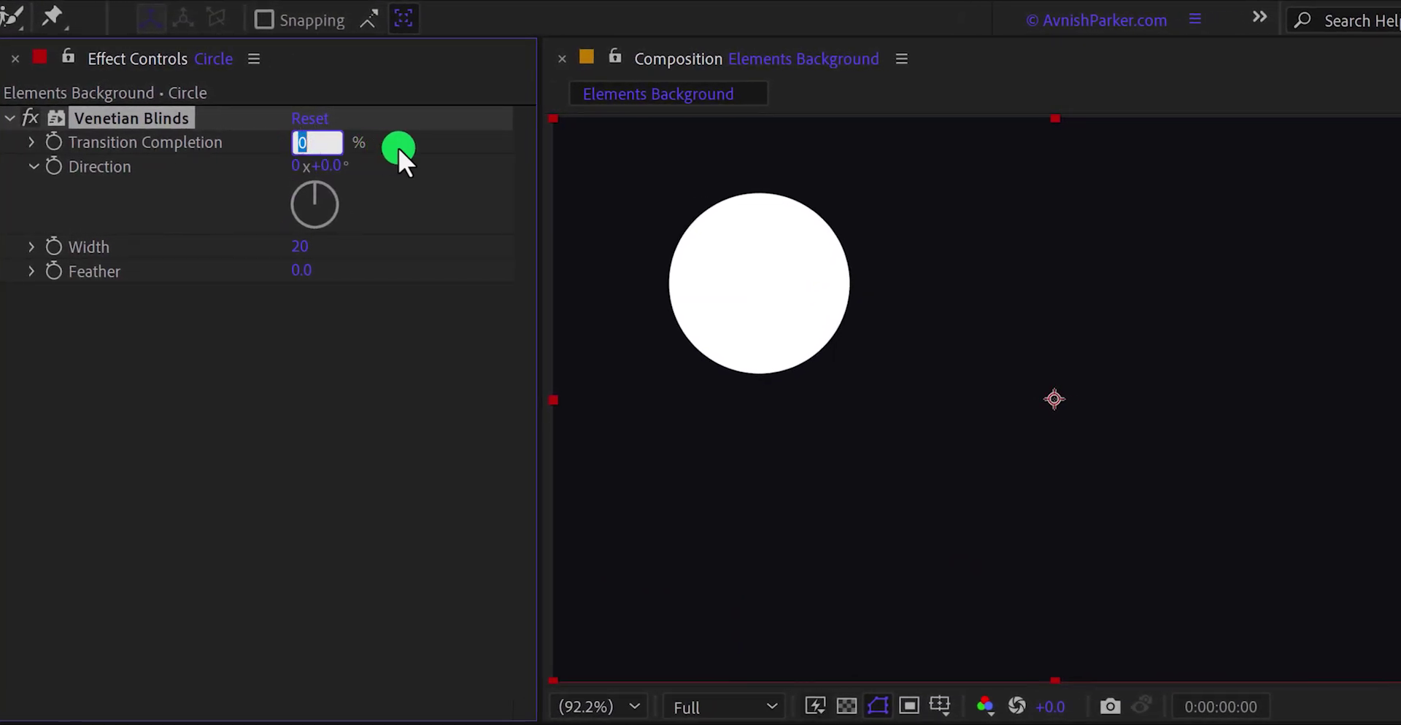
text(75)
key(Return)
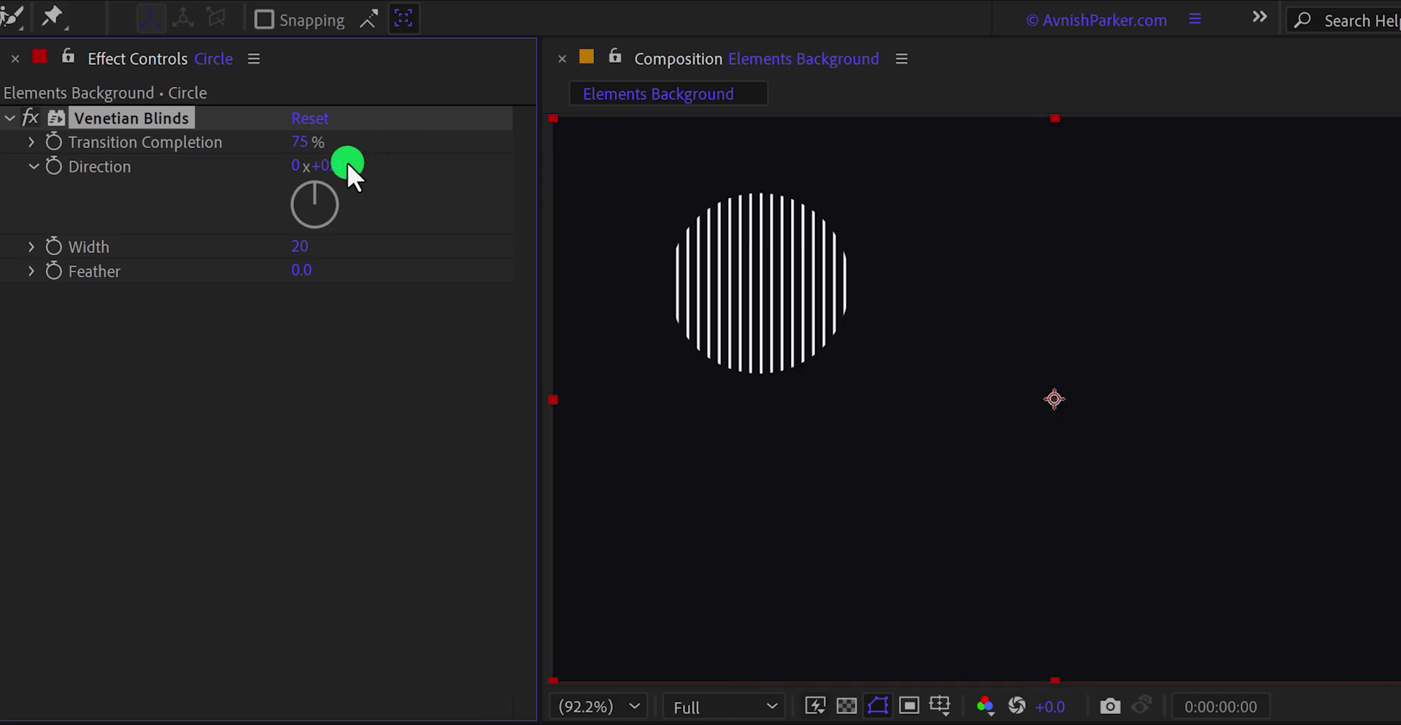
text(45)
key(Return)
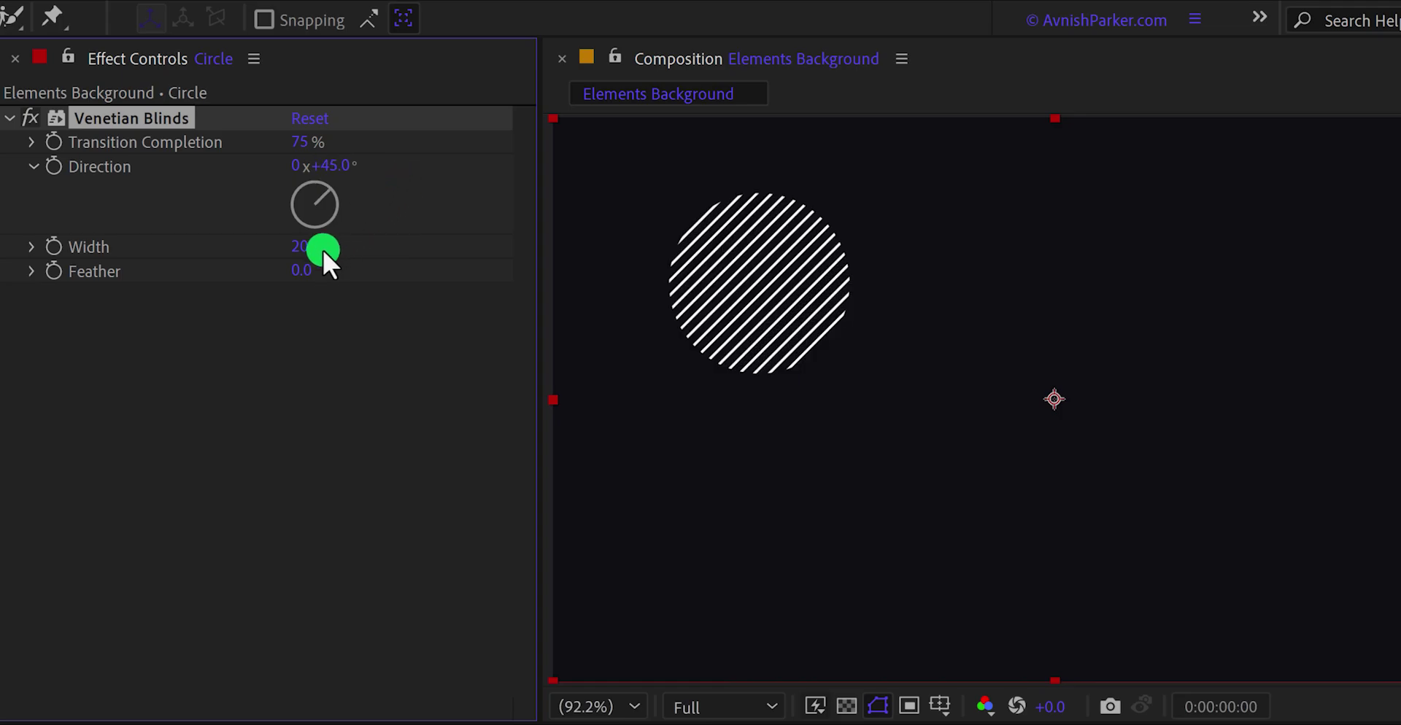
click(304, 247)
text(15)
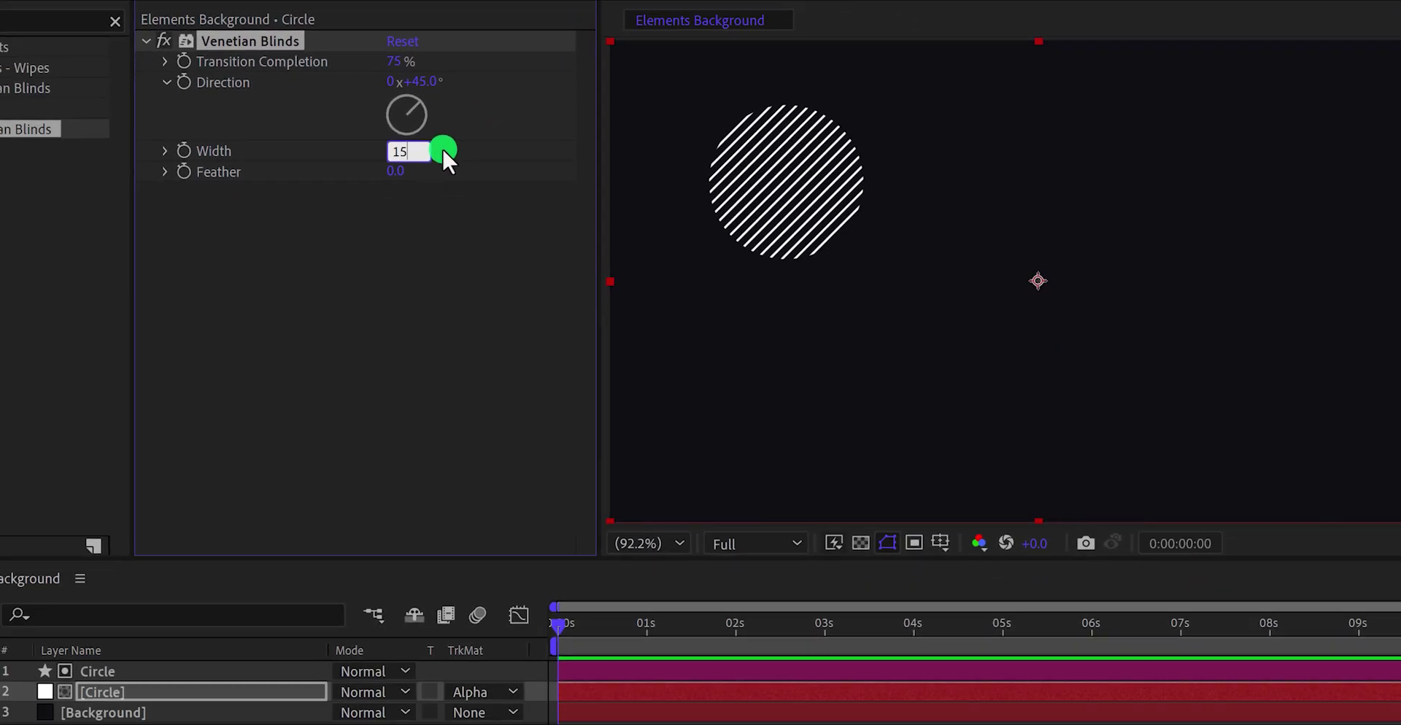
key(Return)
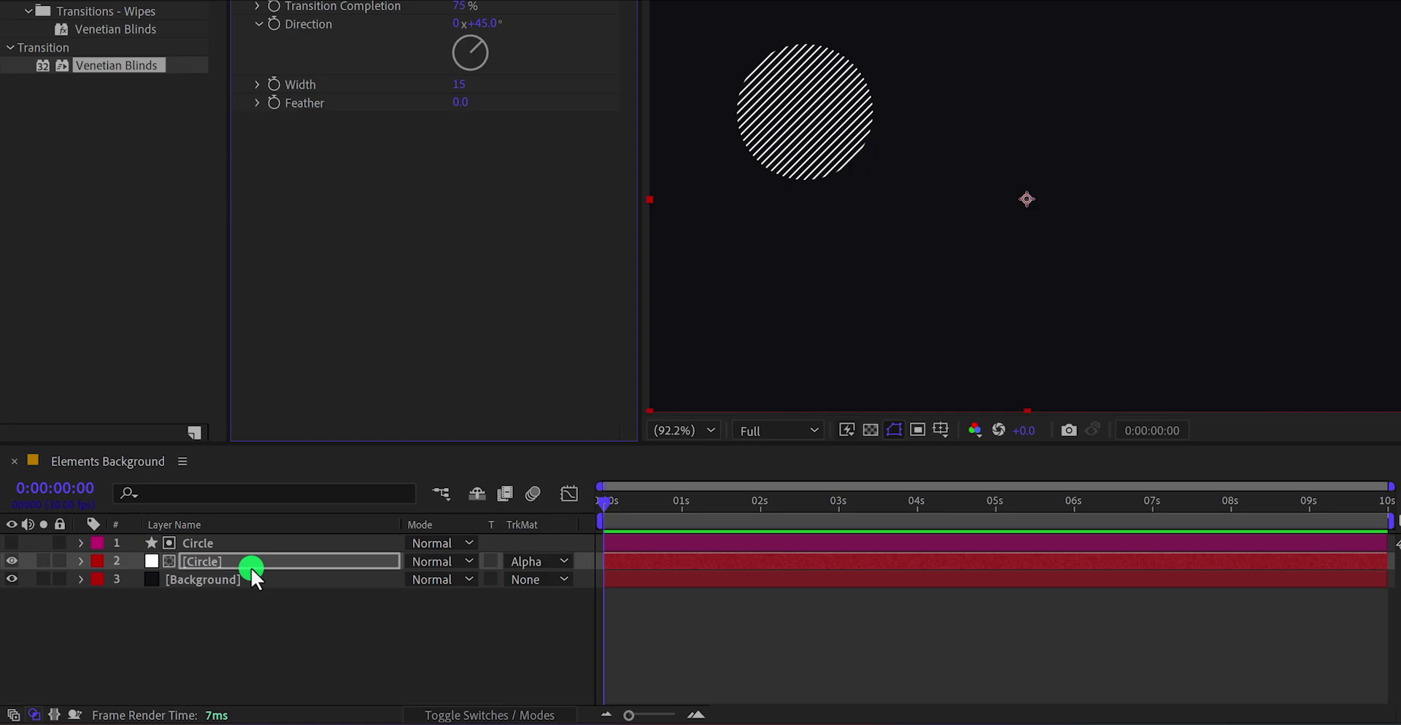
click(235, 562)
Keyframe the [Circle] solid's Position so the stripes drift up-left, then preview it.
key(p)
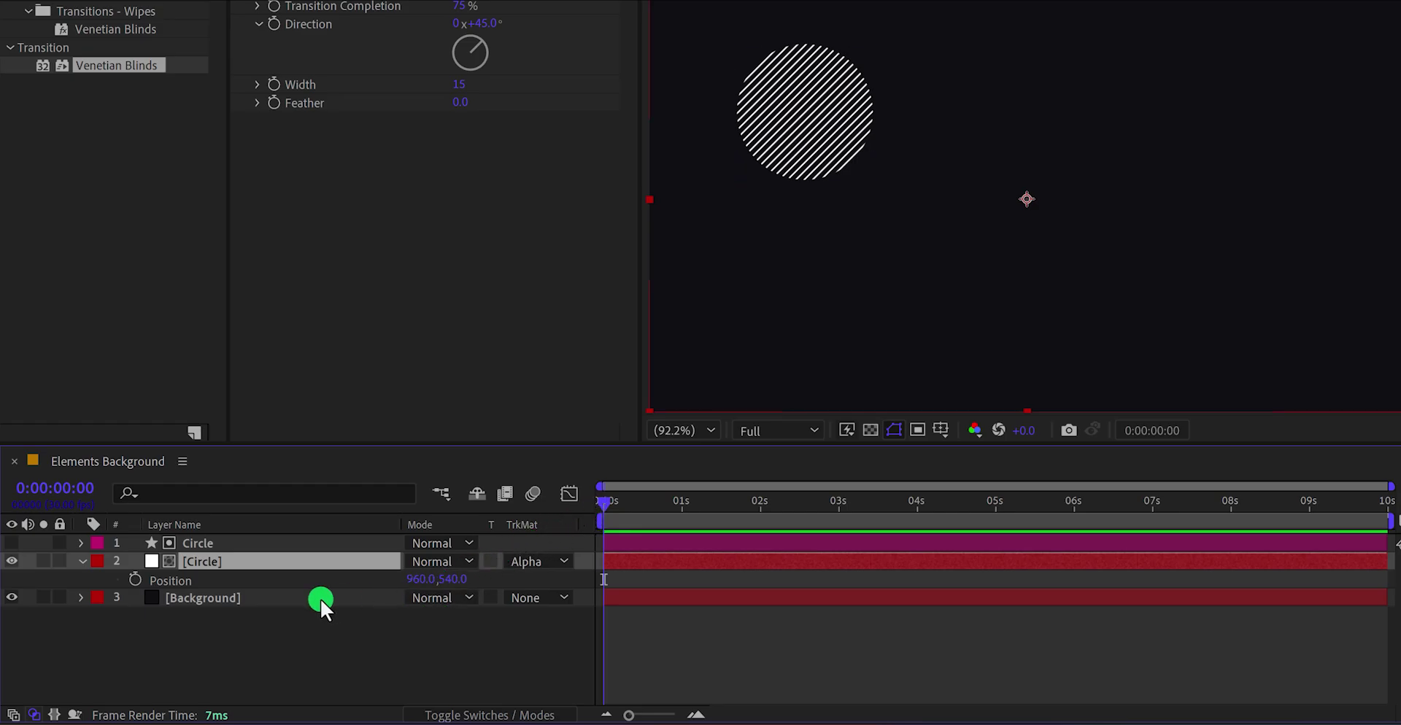
click(136, 579)
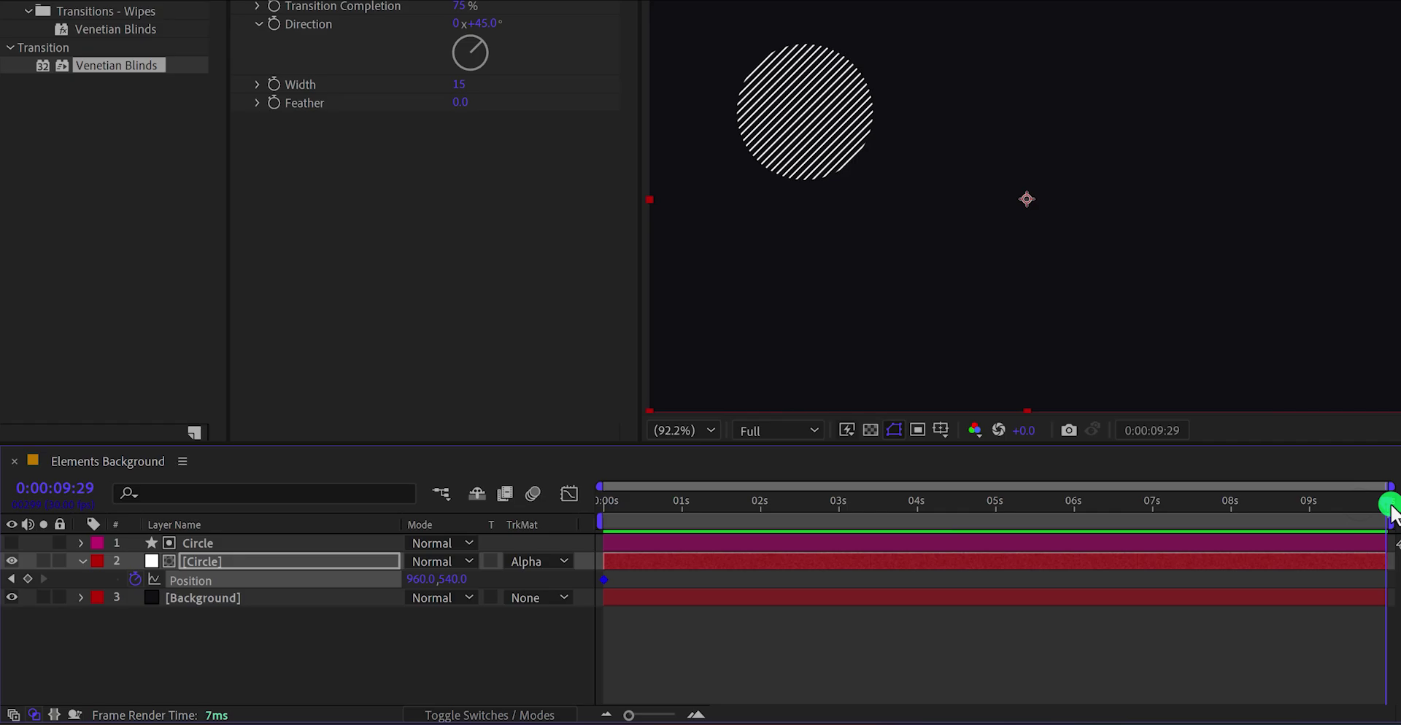
drag(1163, 284, 1058, 225)
key(space)
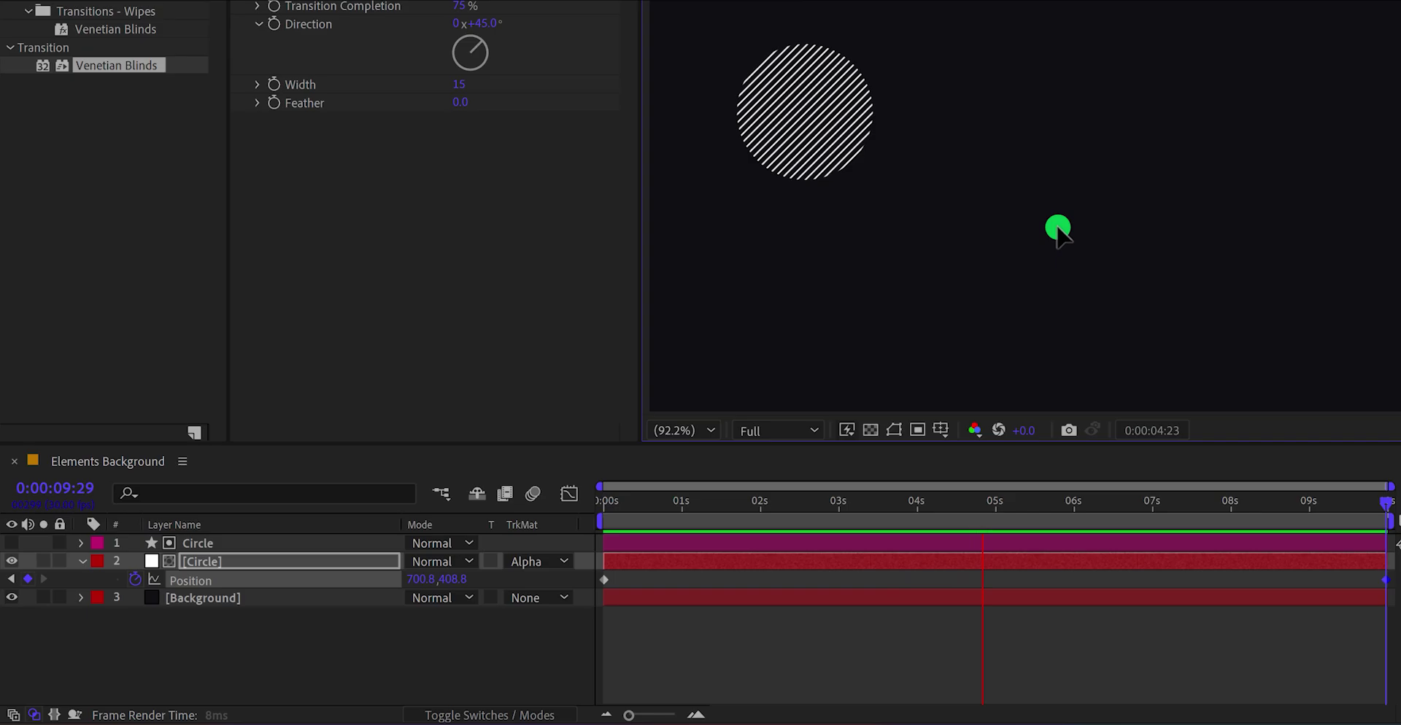
key(space)
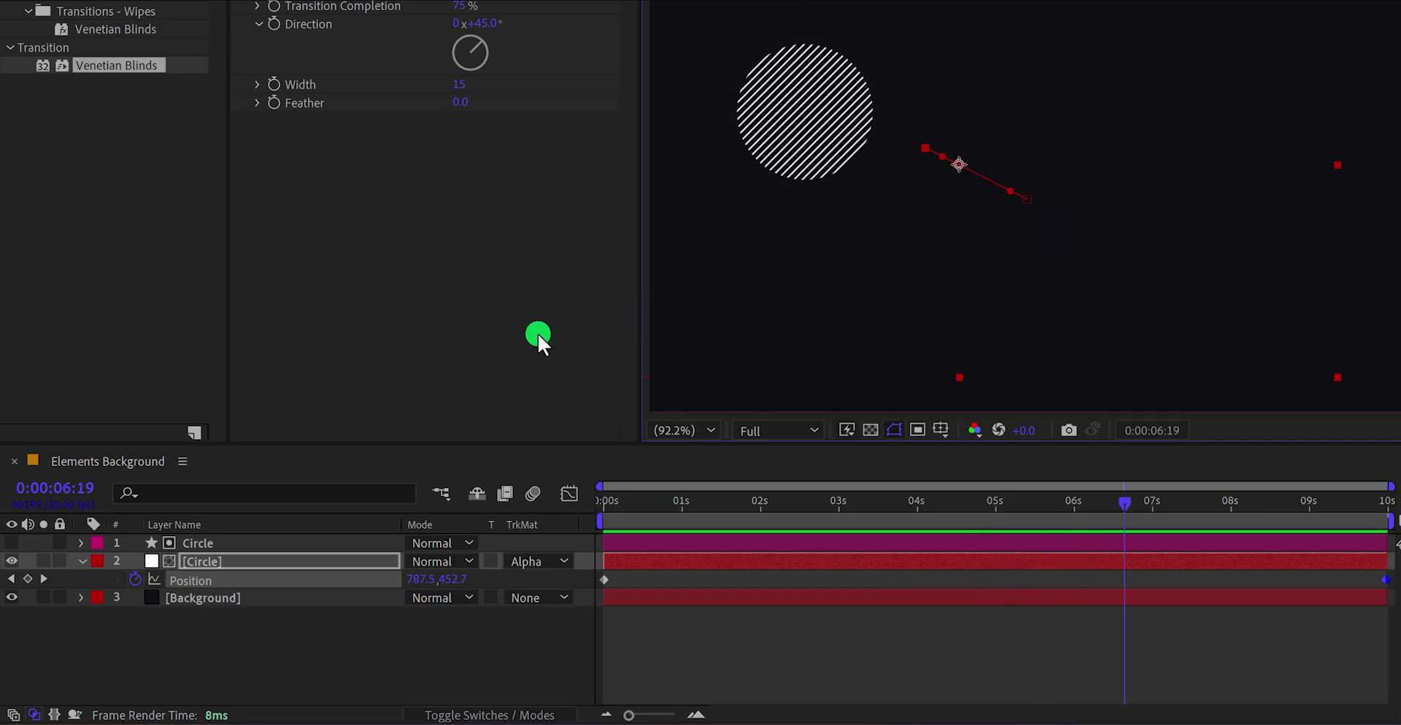
Set the [Circle] layer's Opacity to 50% and collapse the layer.
click(314, 561)
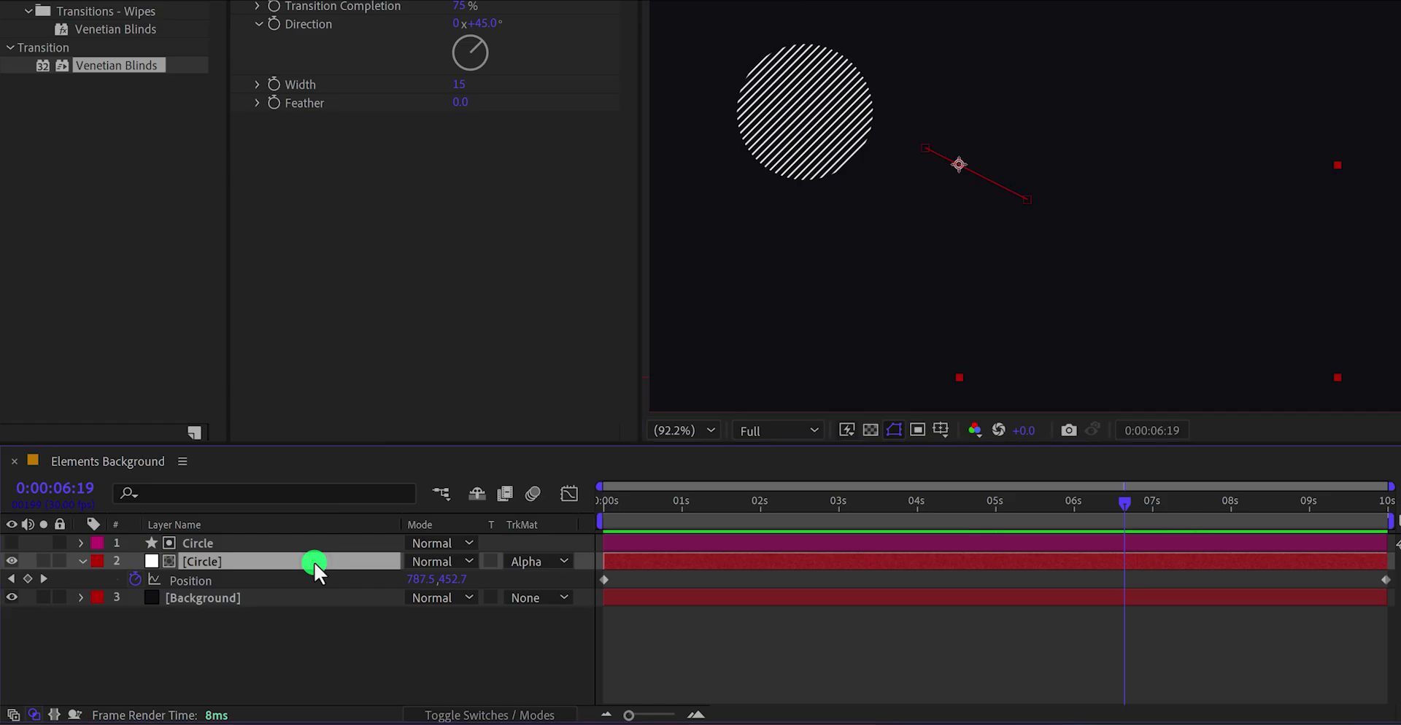
key(t)
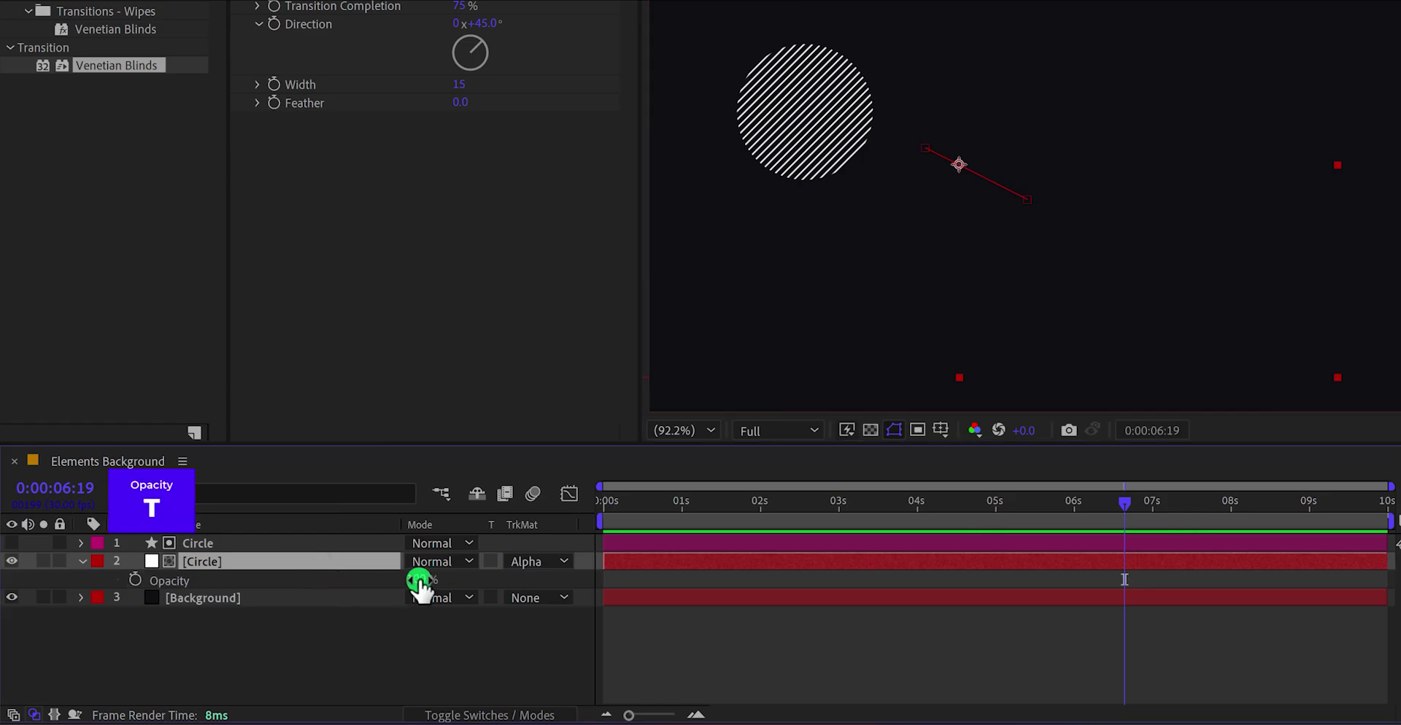
click(420, 580)
text(50)
key(Return)
click(360, 655)
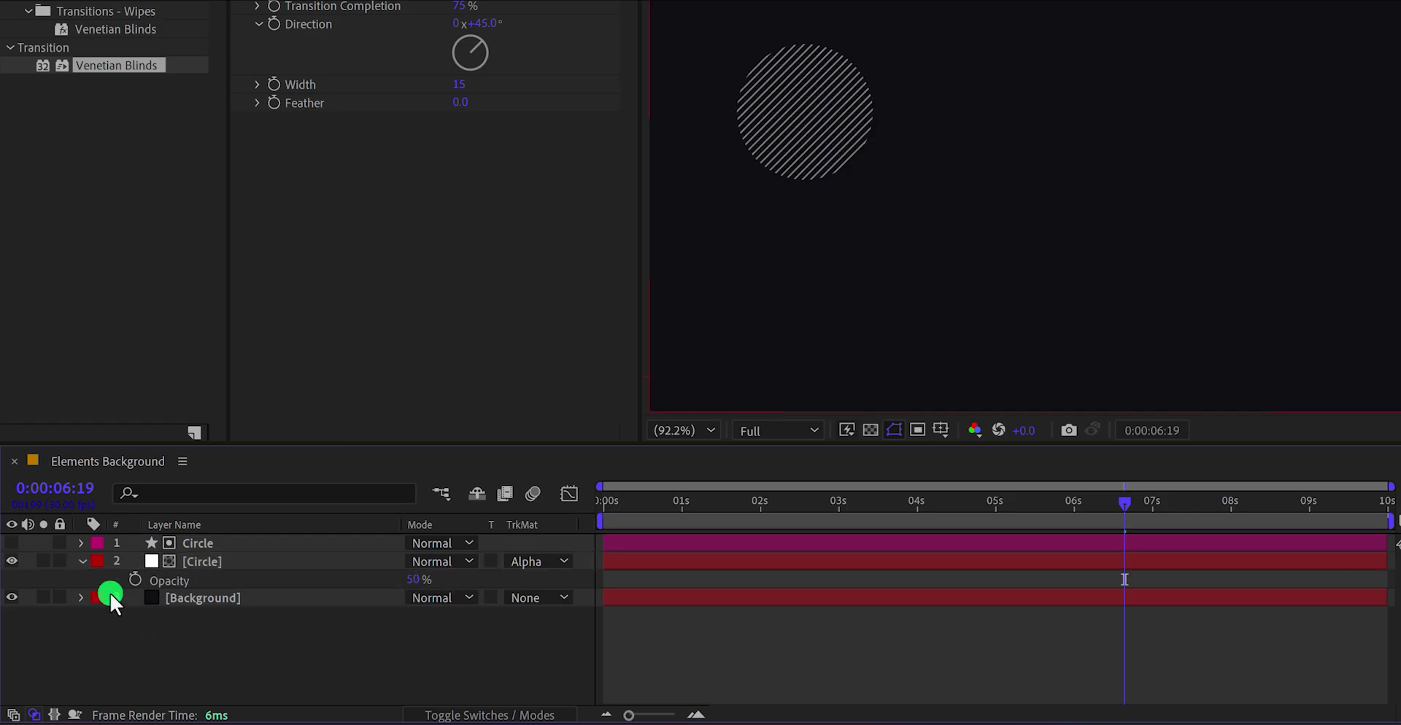
click(83, 561)
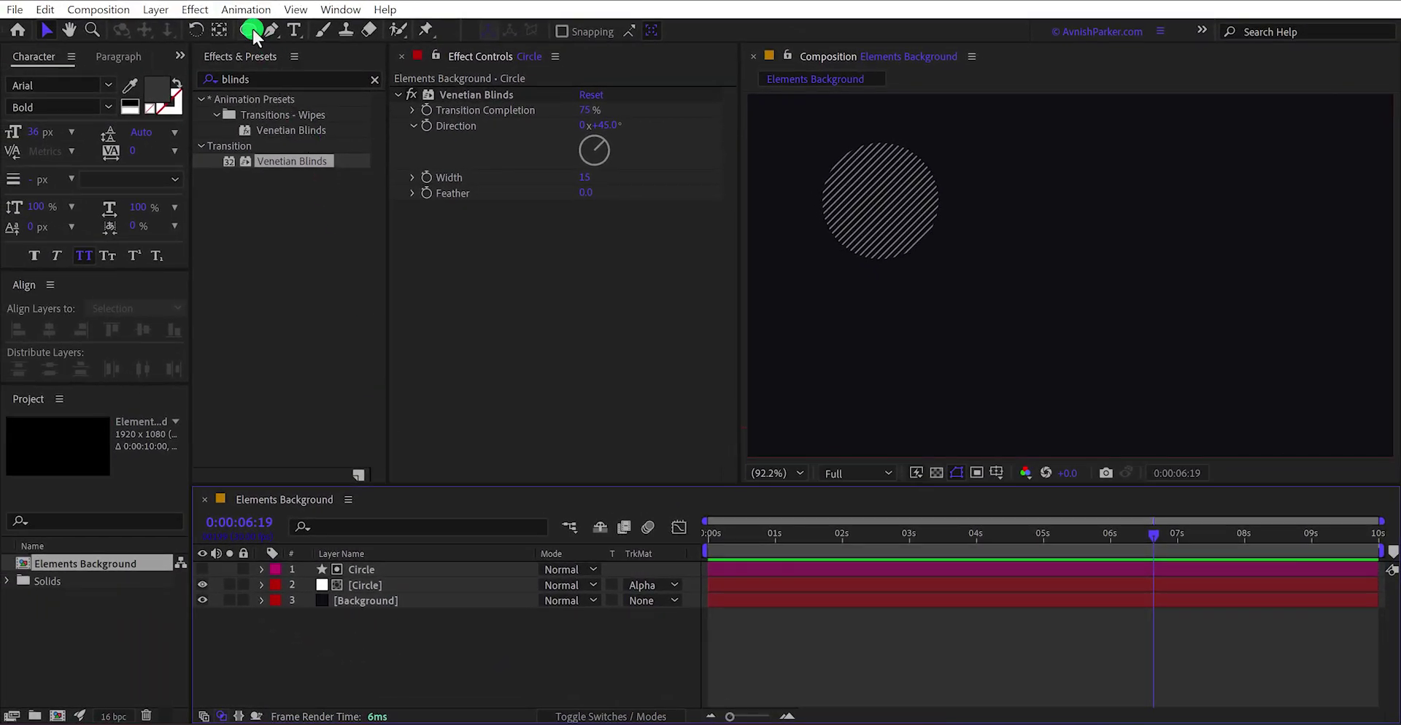
Draw a tall ellipse right of the striped circle and name the layer Wave Lines.
drag(252, 30, 334, 81)
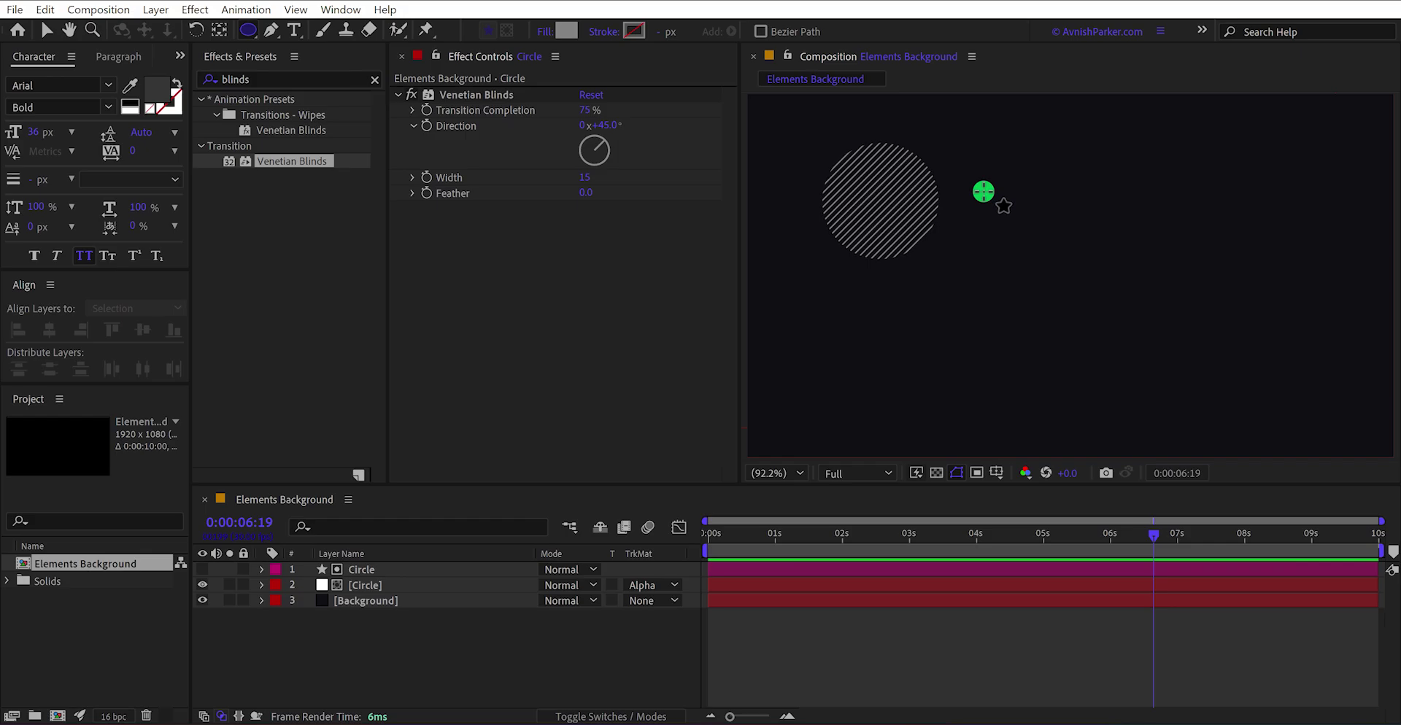
mouse_move(965, 158)
mouse_down()
mouse_move(1073, 372)
mouse_move(1126, 405)
mouse_up()
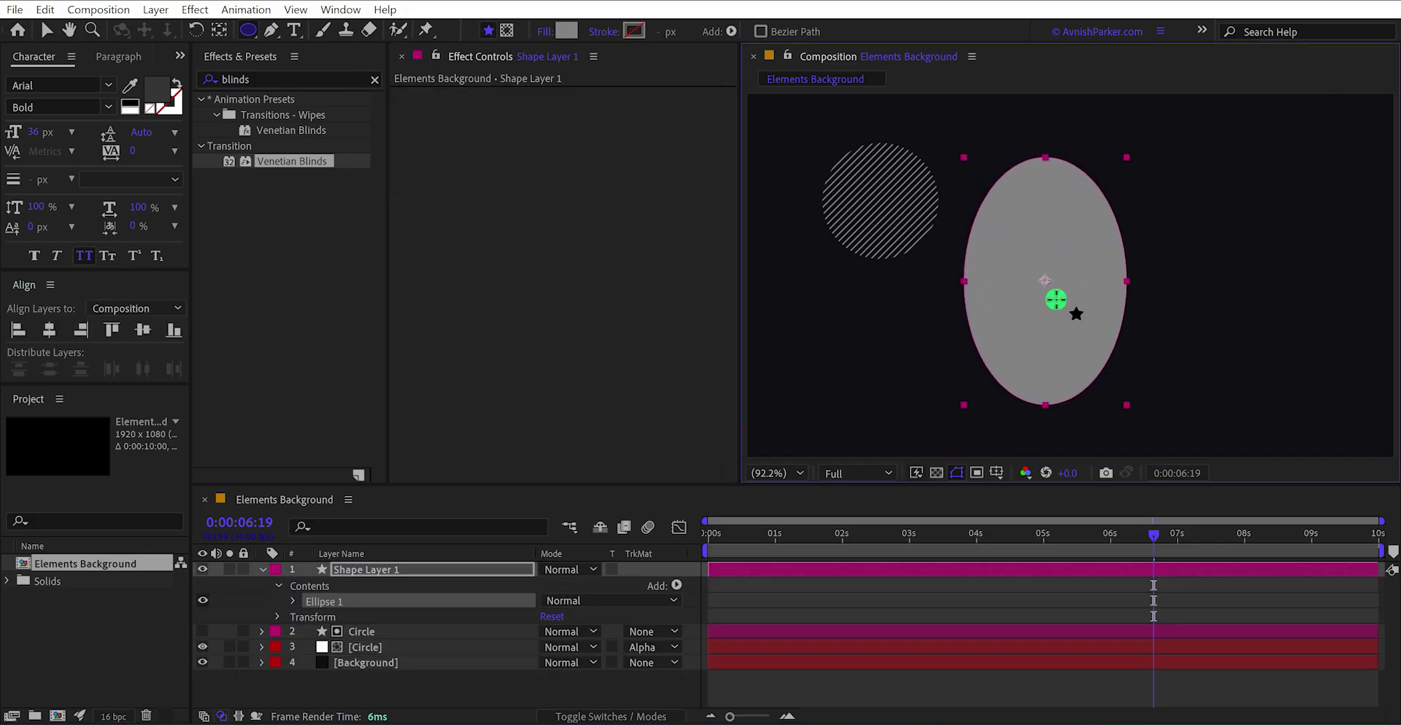
click(472, 574)
key(Return)
text(Wave Lines)
key(Return)
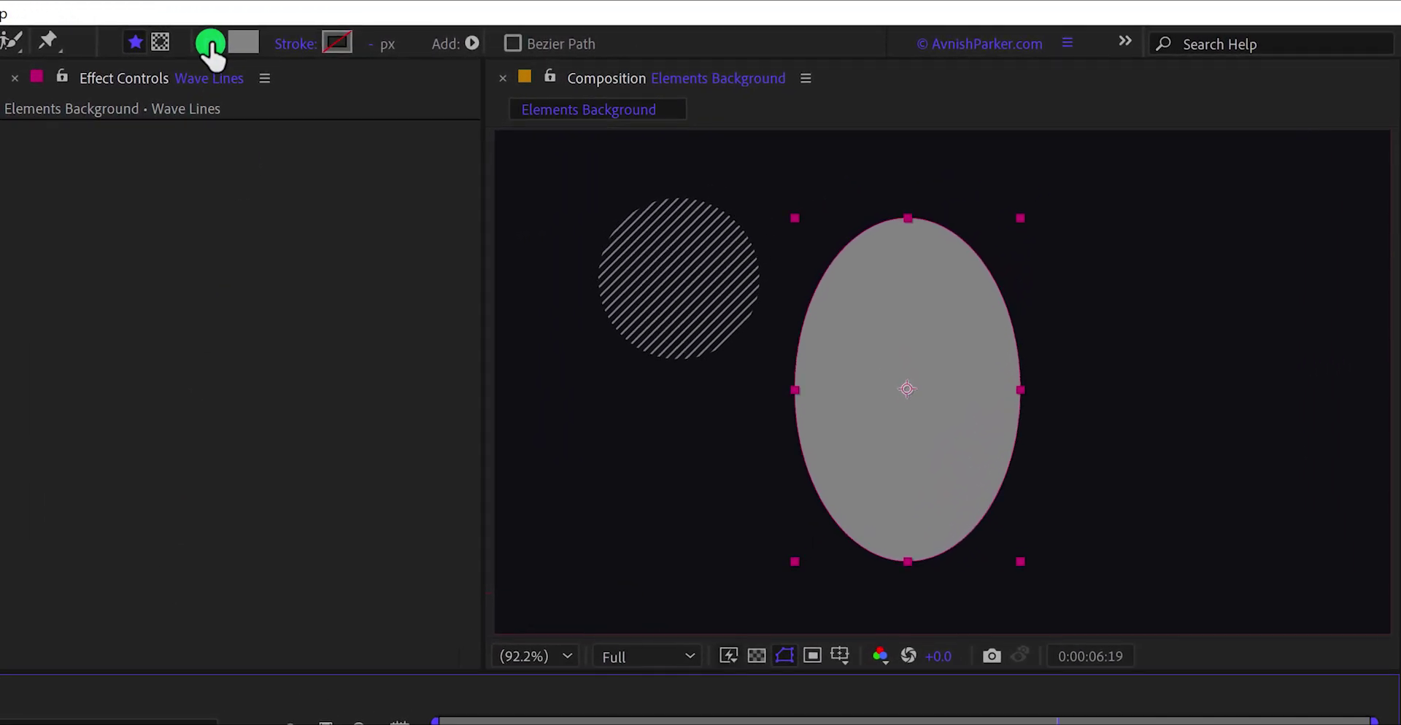
Give the Wave Lines ellipse no fill and a solid white FFFFFF stroke.
click(212, 45)
click(423, 129)
click(511, 275)
click(296, 43)
click(454, 129)
click(511, 275)
click(347, 47)
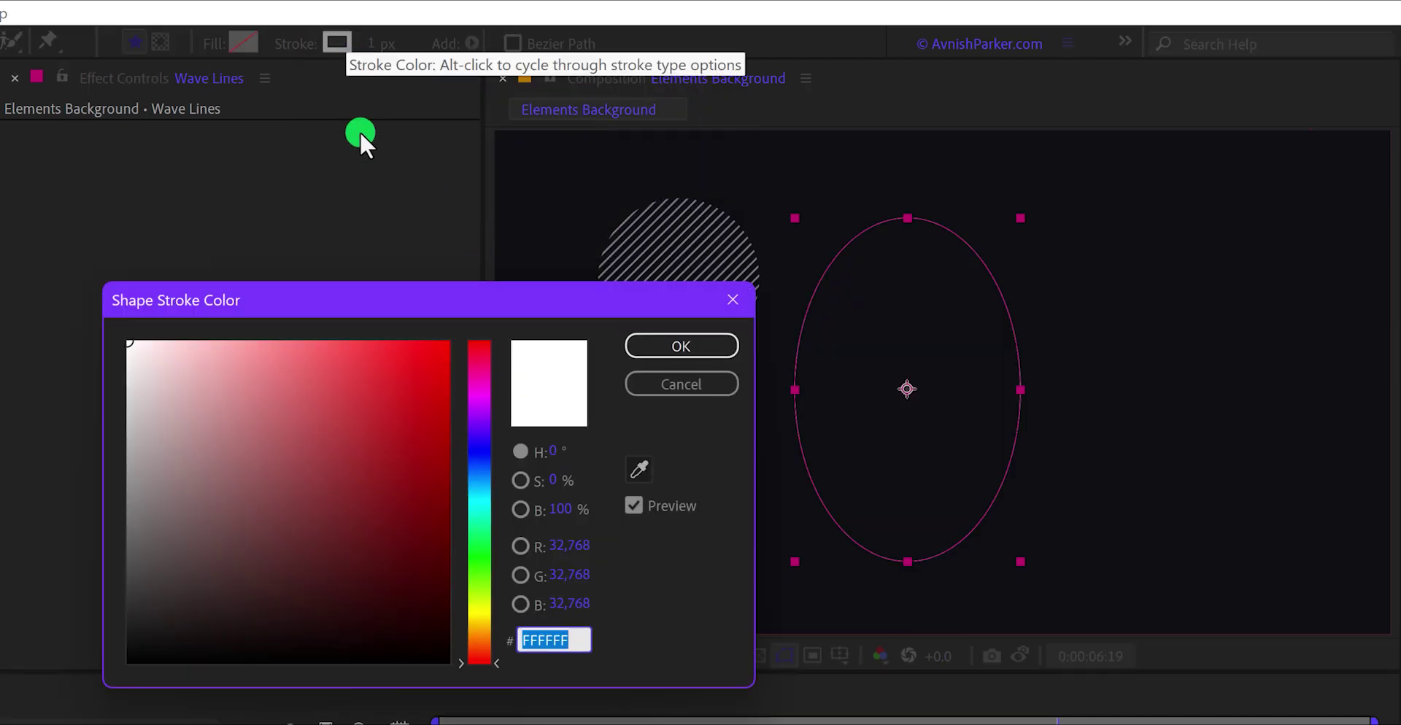
click(629, 343)
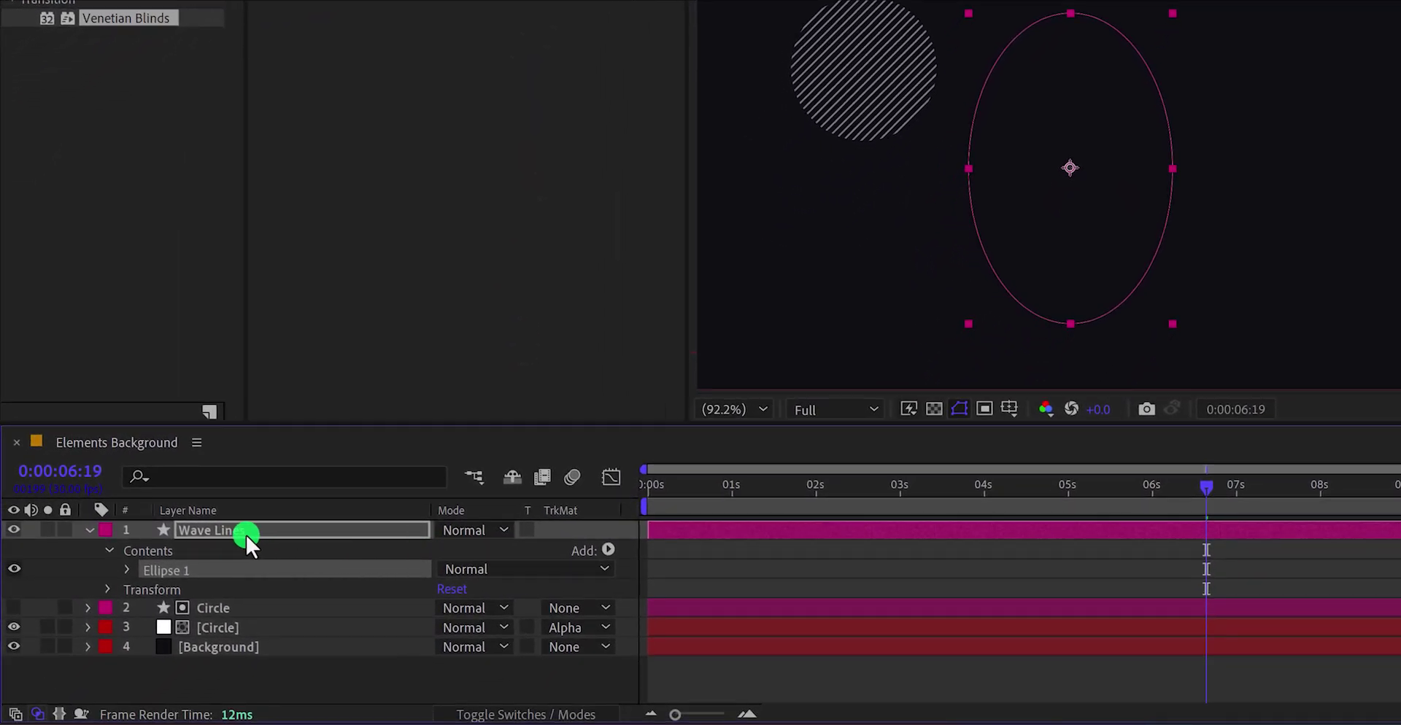
Add a Repeater to Wave Lines and set it to 15 copies.
click(243, 529)
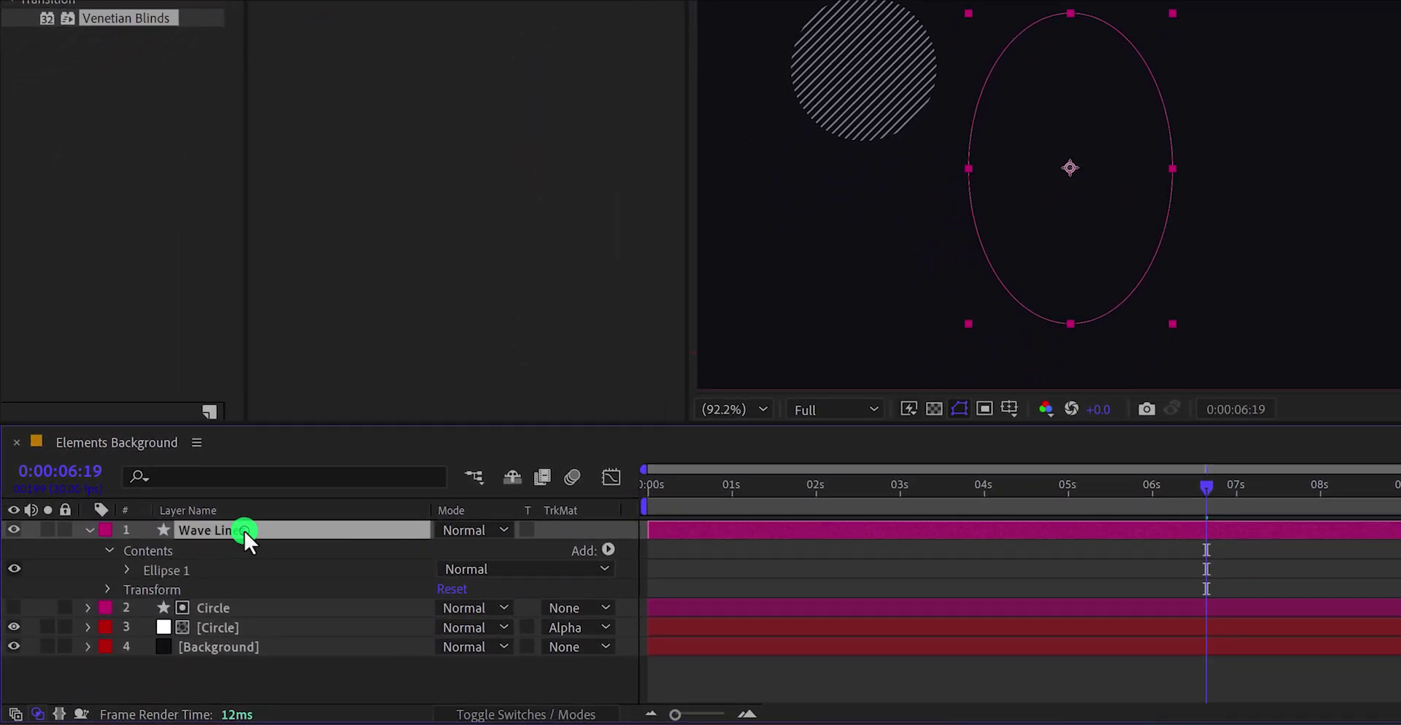
click(609, 549)
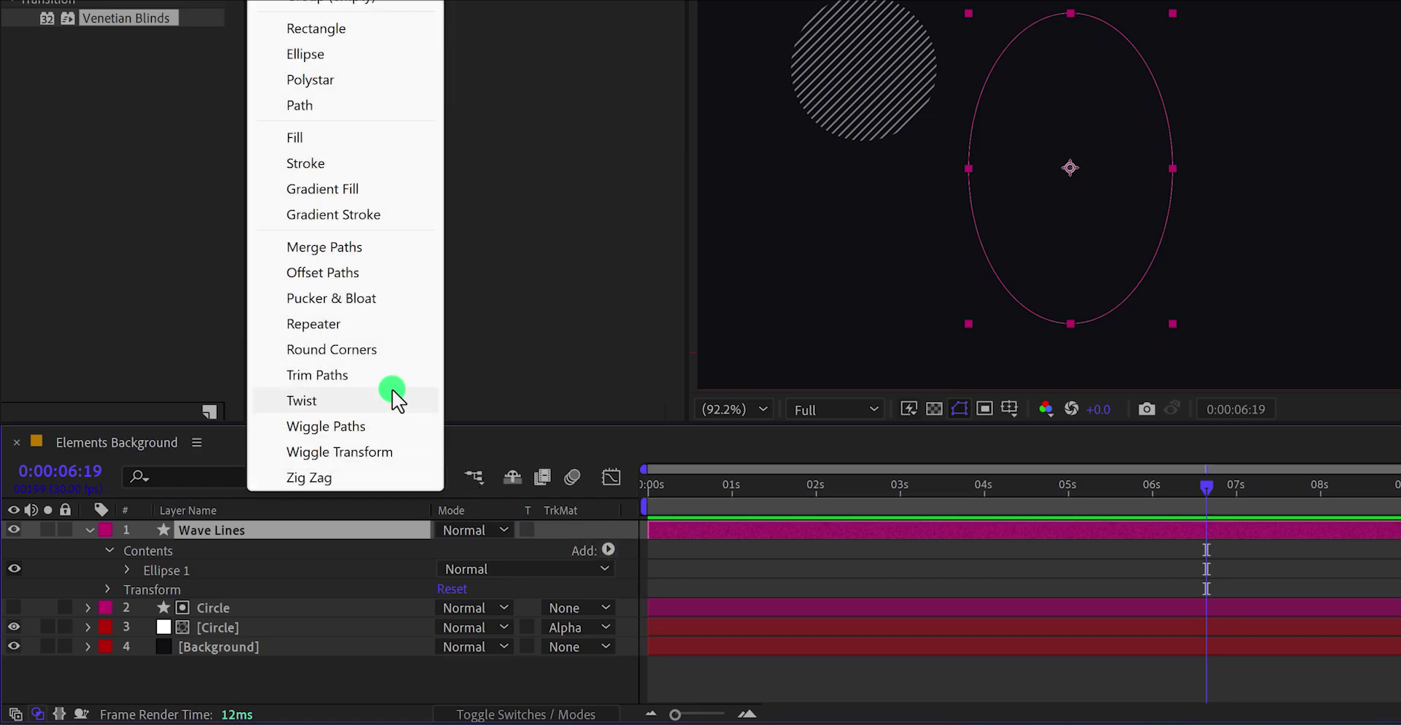
click(371, 324)
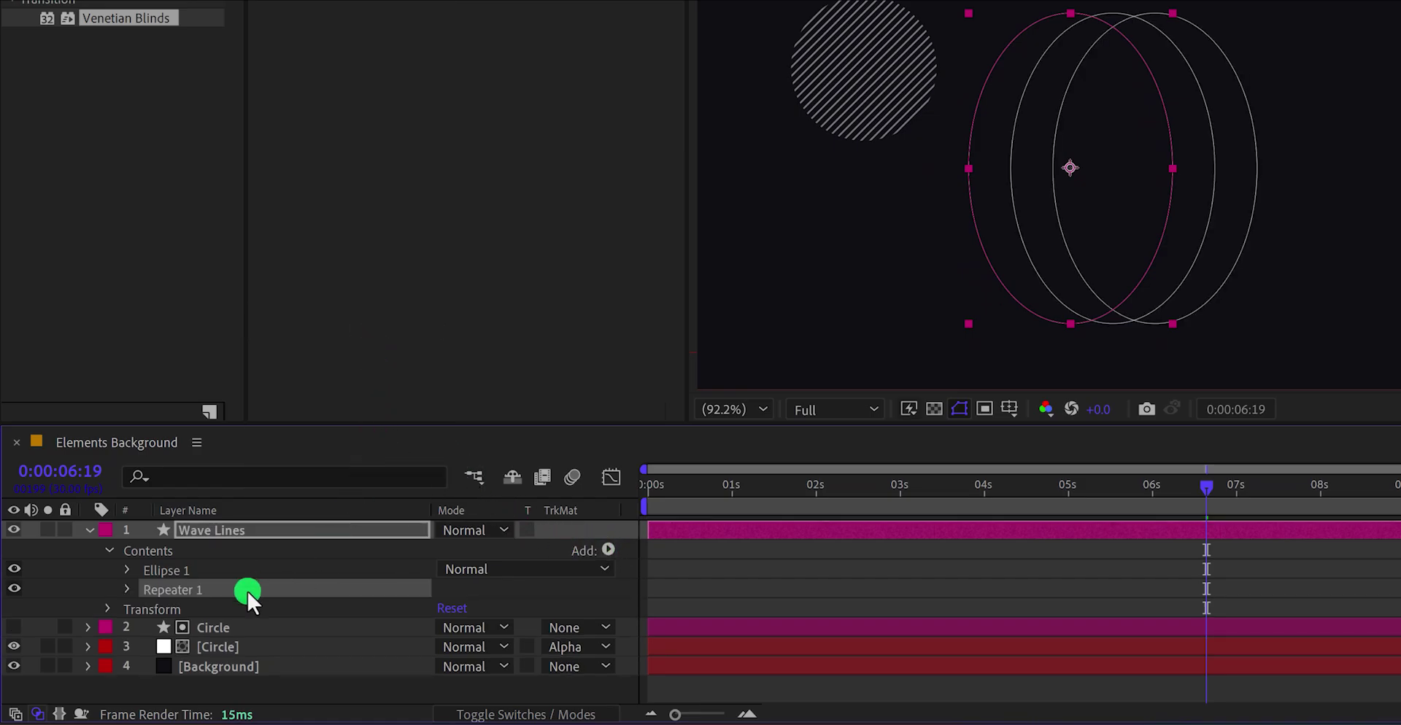
click(126, 589)
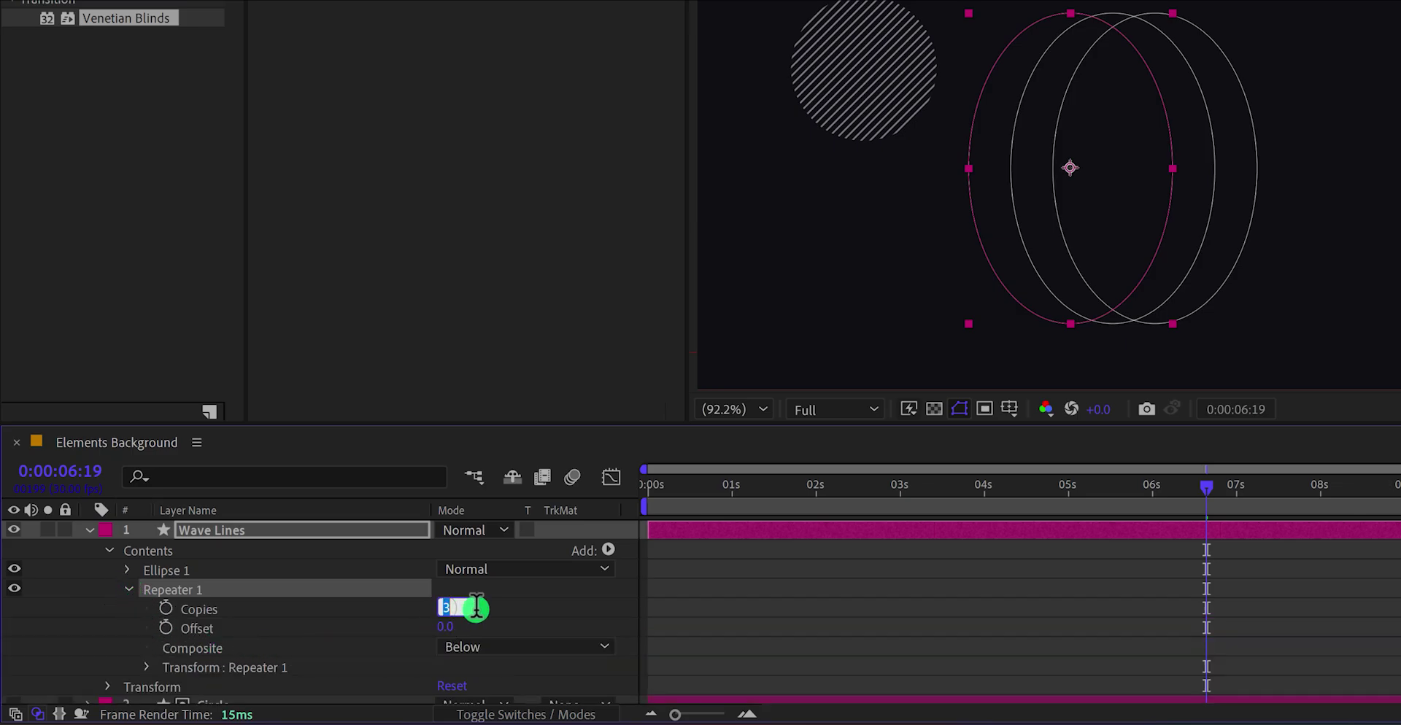
text(15)
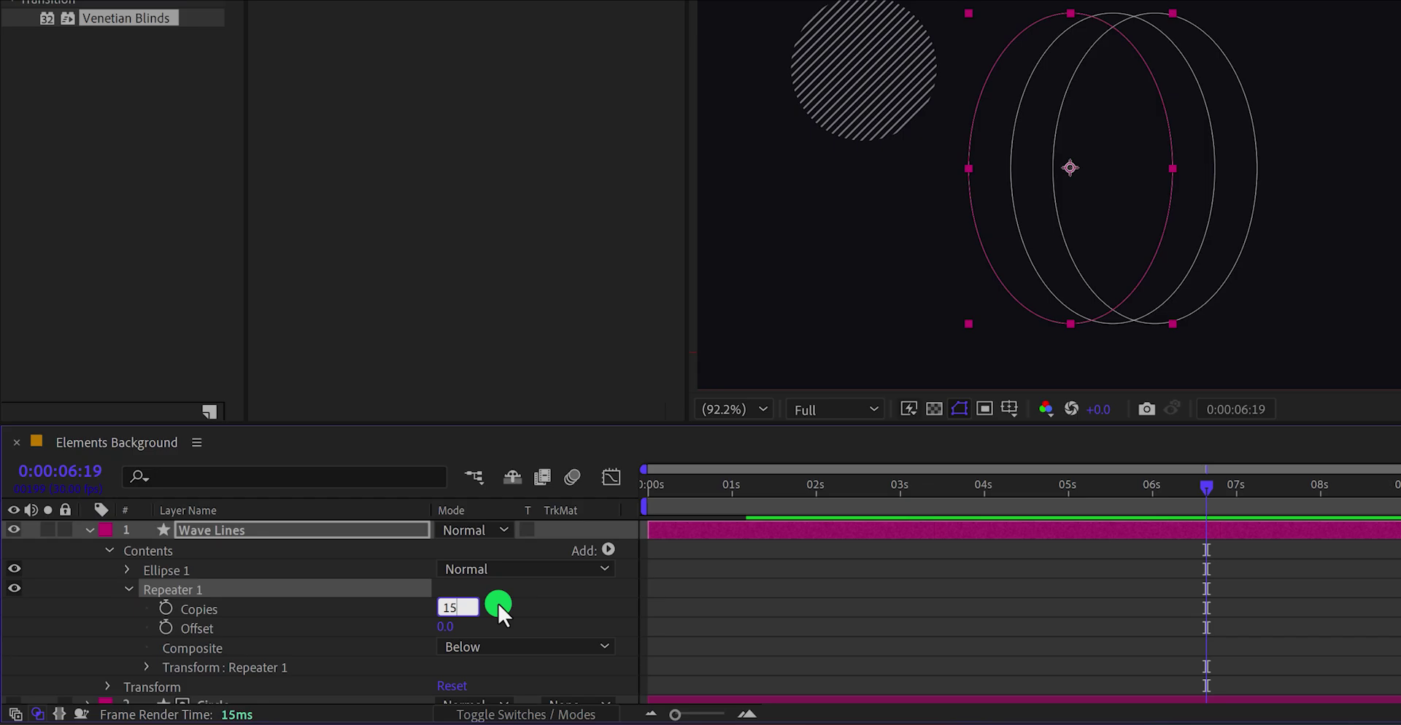
key(Return)
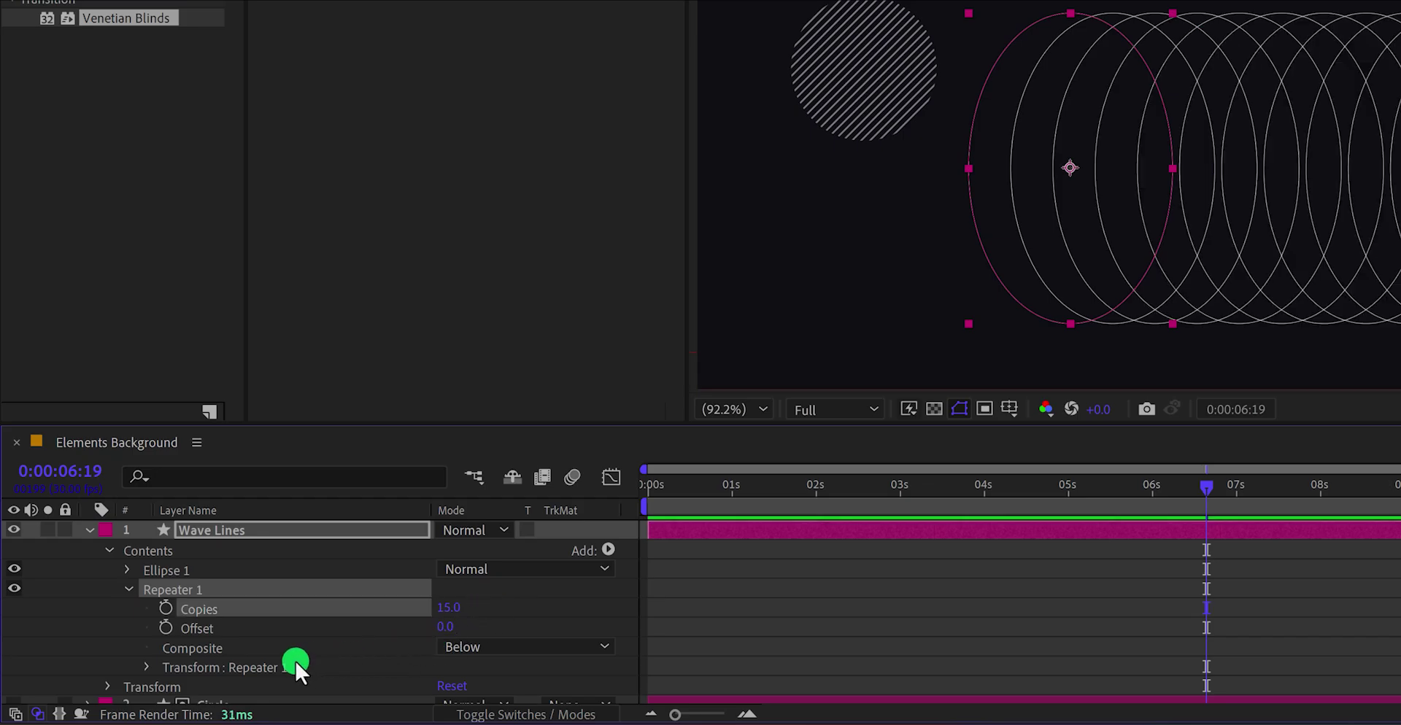
Set the Repeater transform Position offset to 0, Scale 85% and End Opacity 0%.
click(147, 664)
click(449, 617)
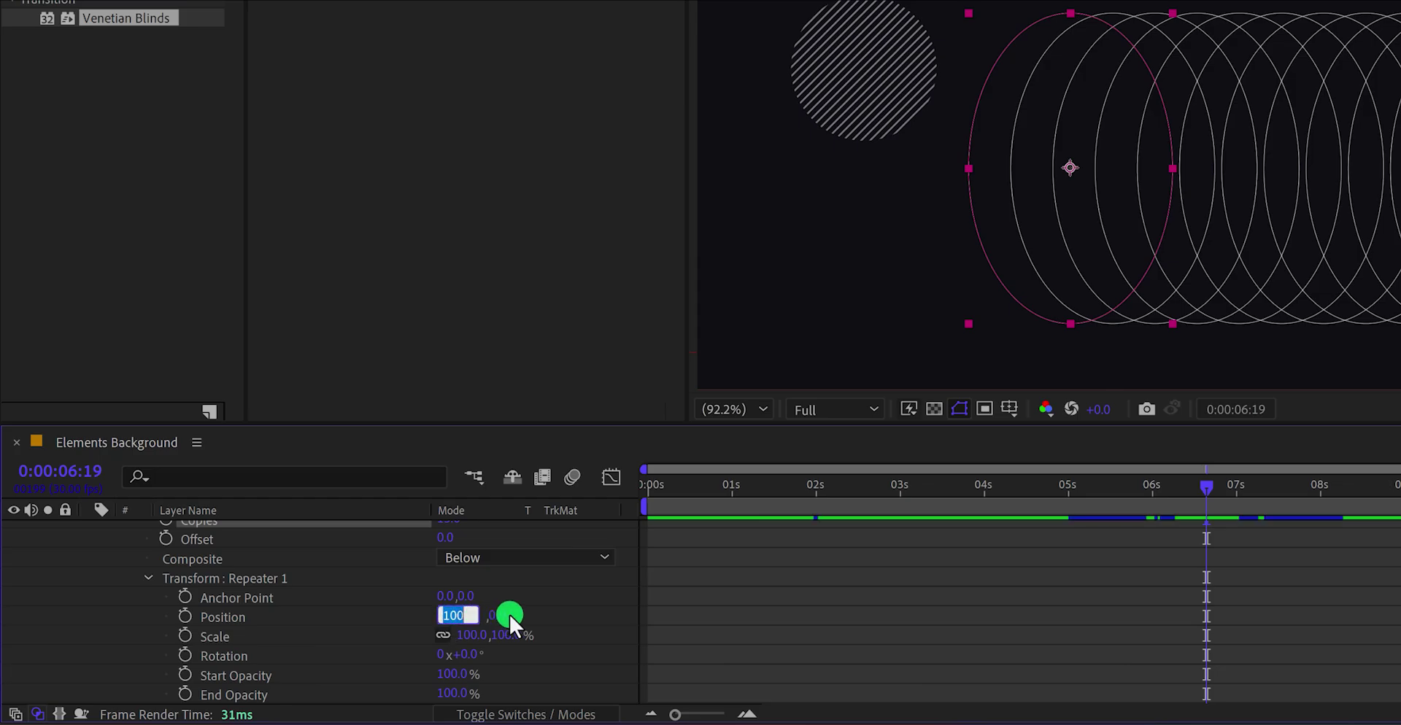
text(0)
key(Return)
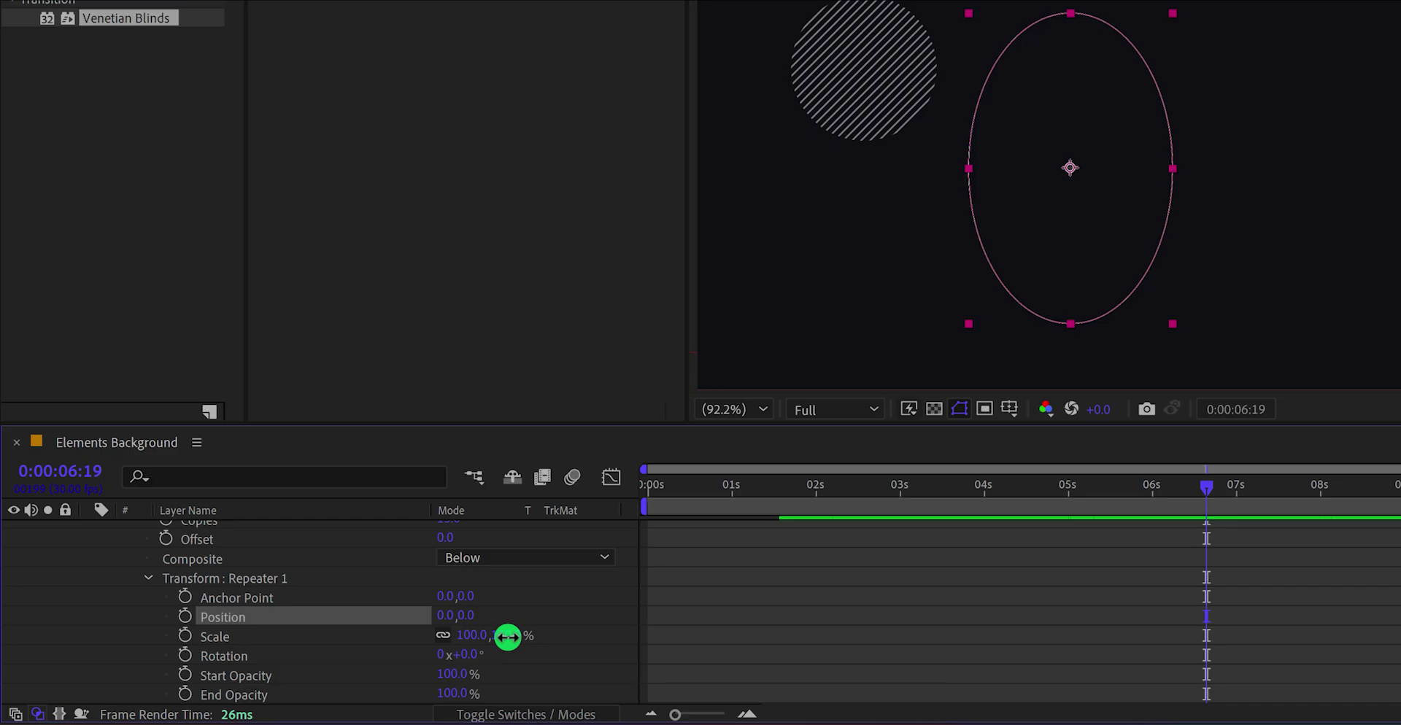
drag(502, 636, 511, 642)
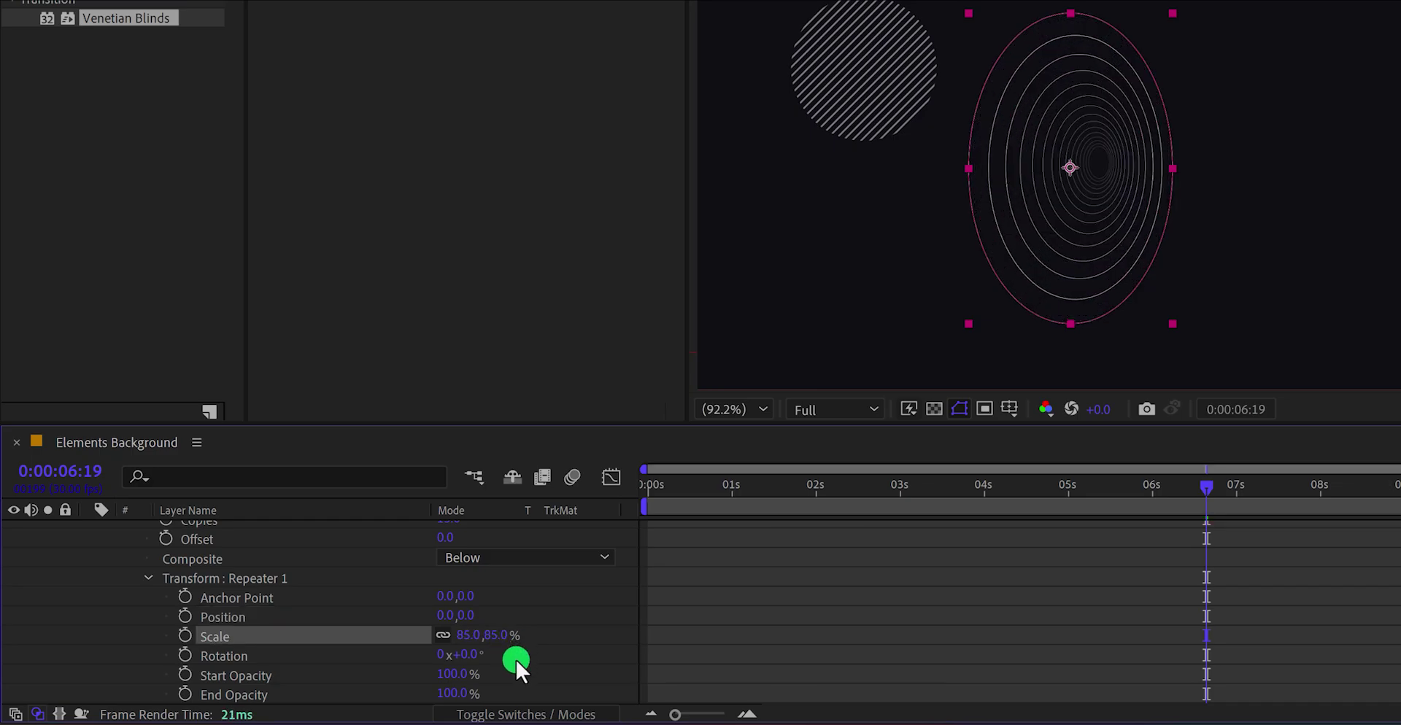
drag(455, 694, 316, 686)
scroll(365, 657, down, 1)
drag(443, 588, 436, 589)
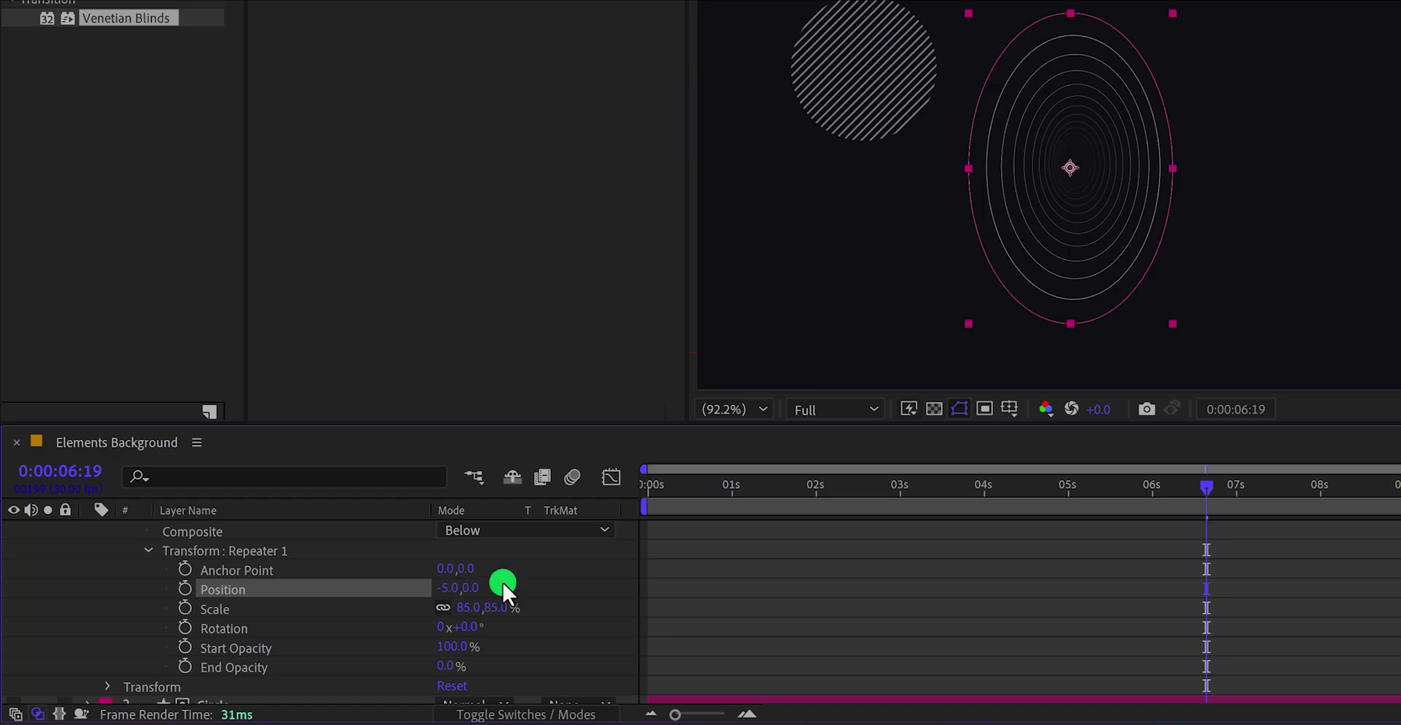
scroll(502, 584, up, 3)
Add Wiggle Paths to Wave Lines and place it below Repeater 1.
click(606, 556)
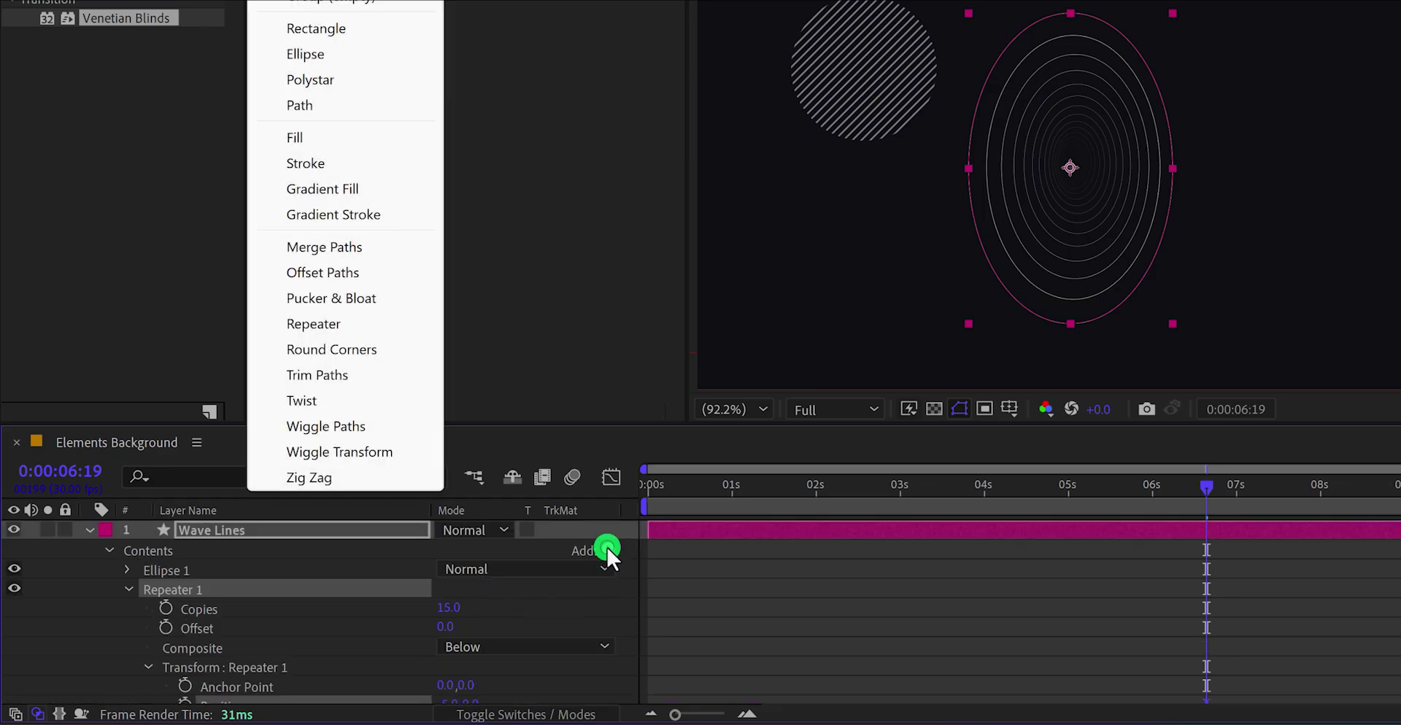
click(382, 428)
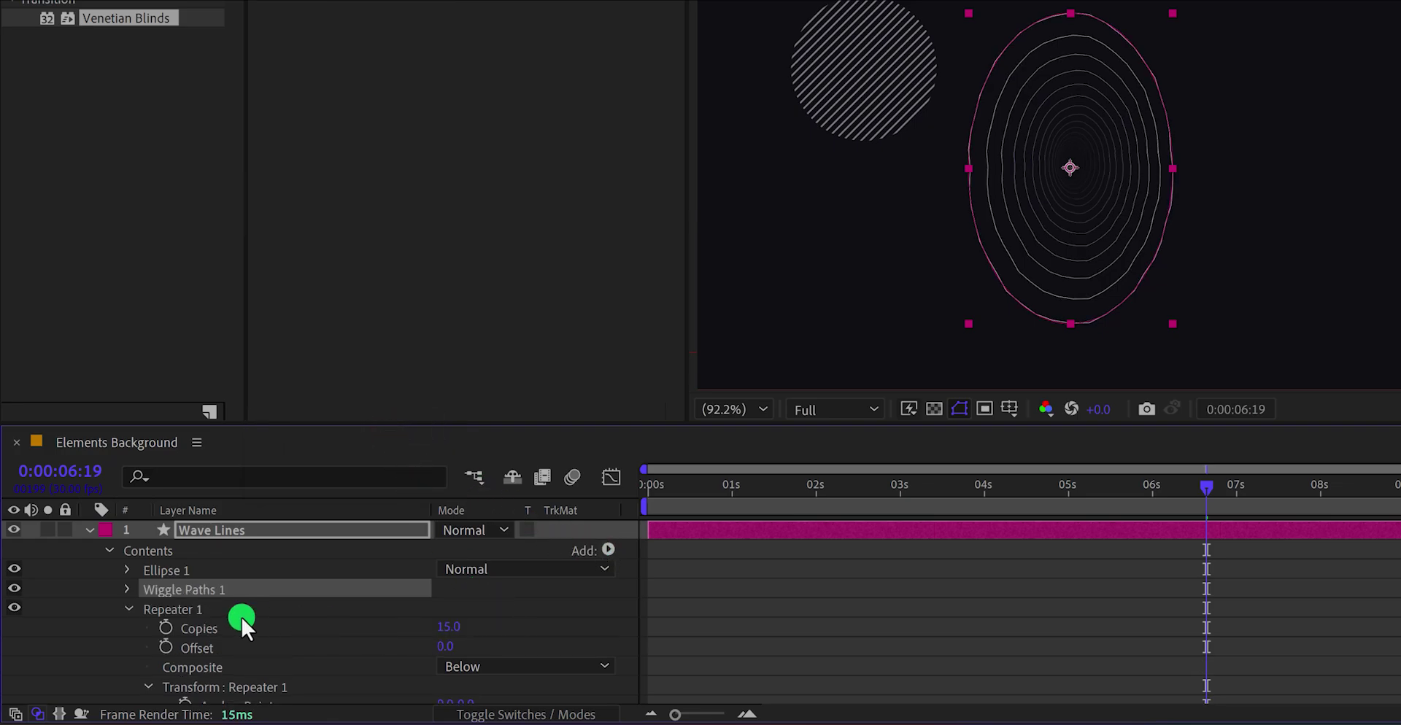
click(129, 607)
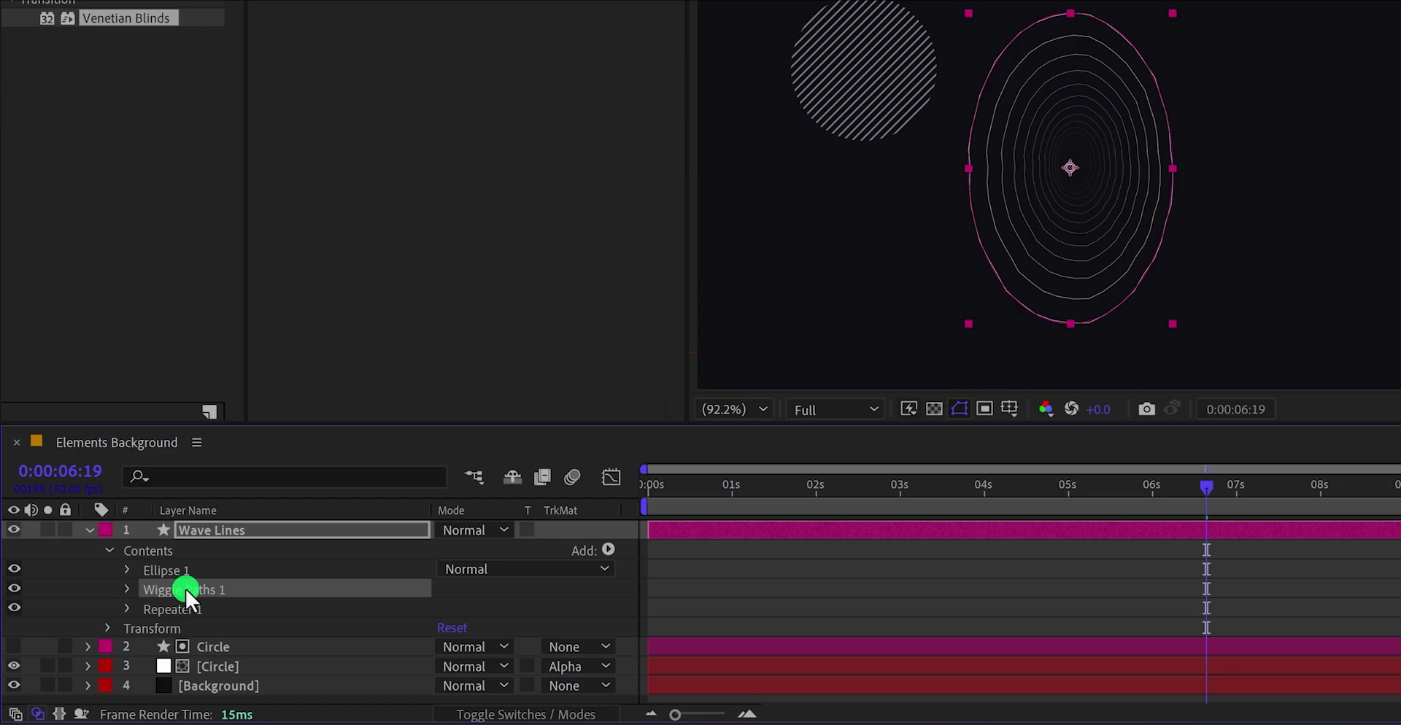
drag(185, 586, 181, 611)
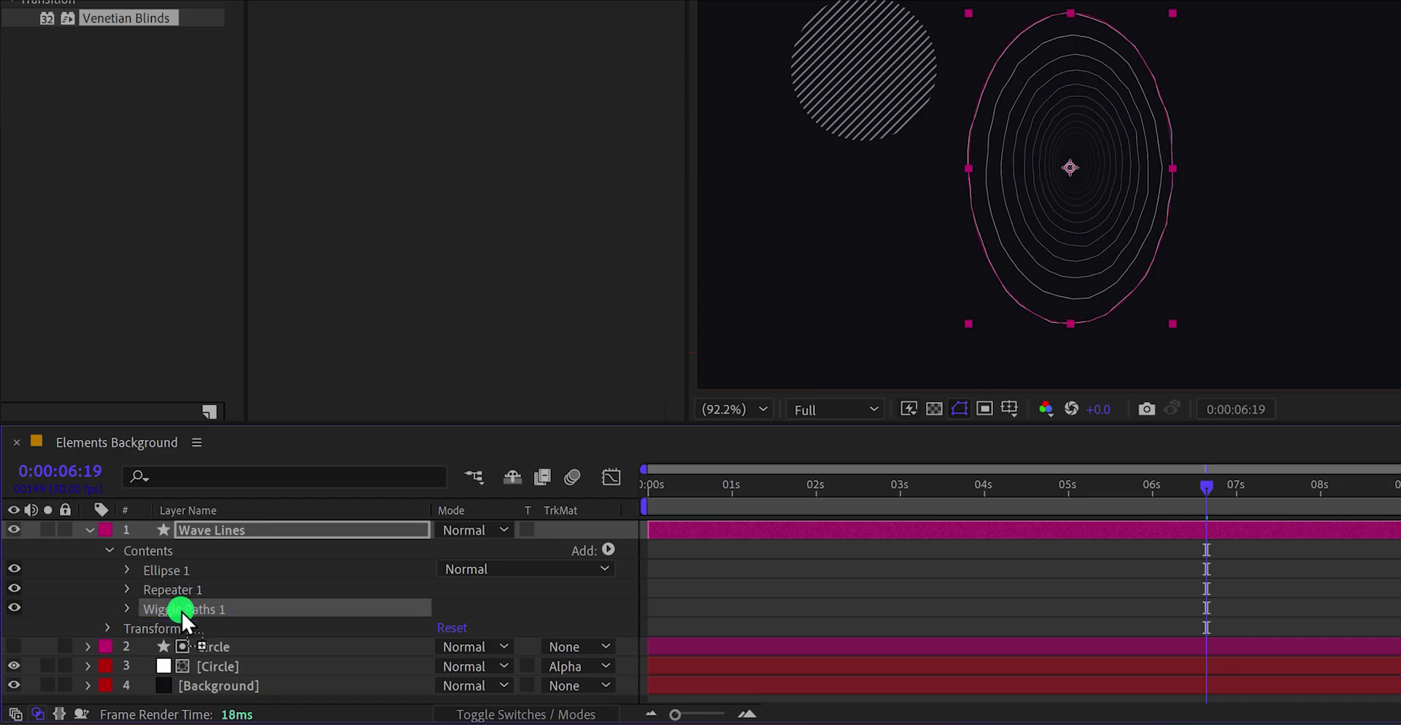
click(129, 610)
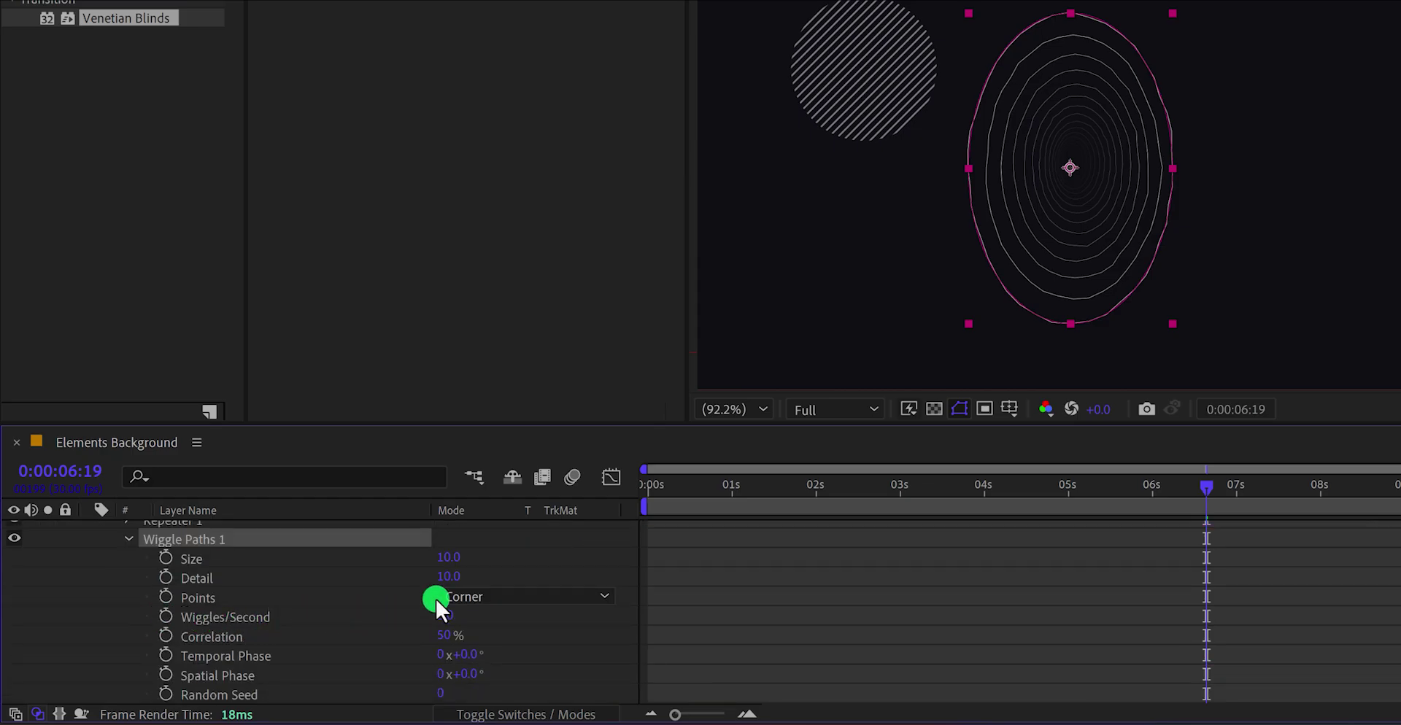
Set Wiggle Paths Detail to 5, Points to Smooth and 0.5 Wiggles/Second.
click(450, 577)
text(5)
key(Return)
click(505, 597)
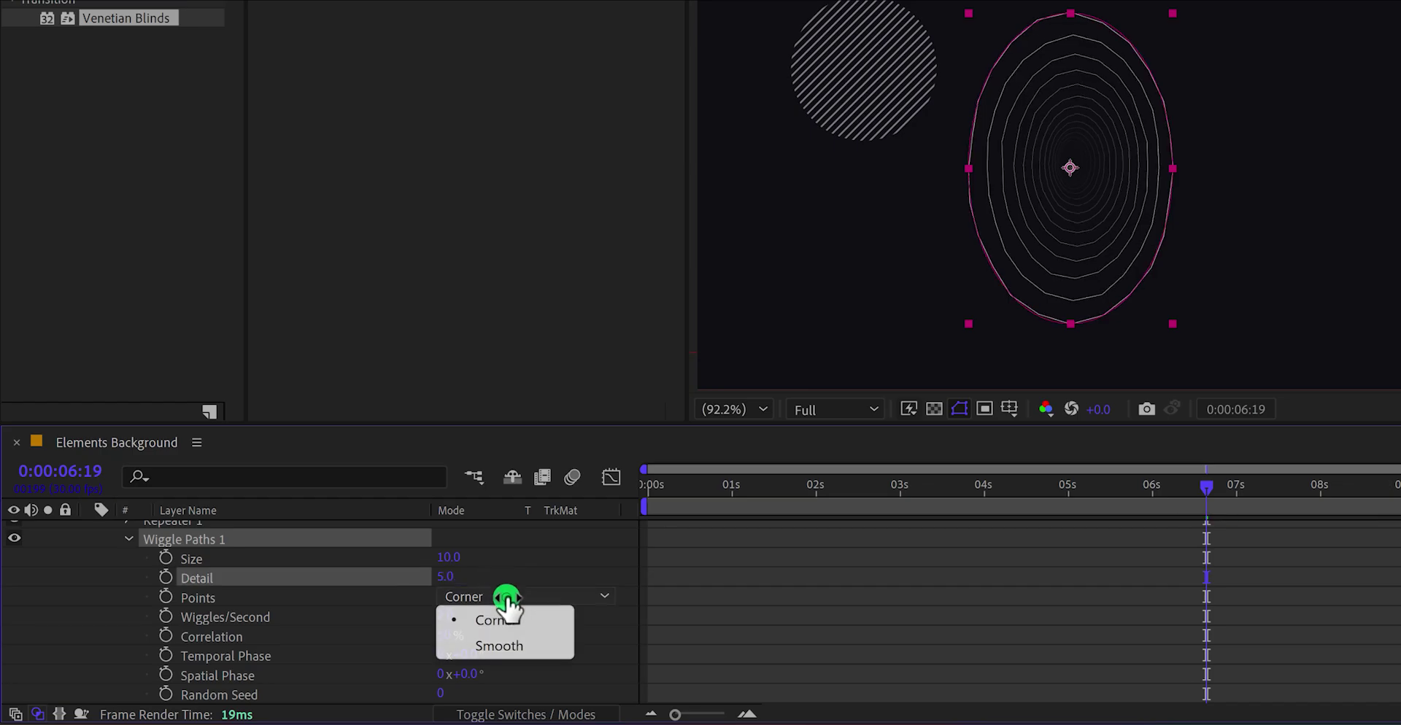
click(524, 646)
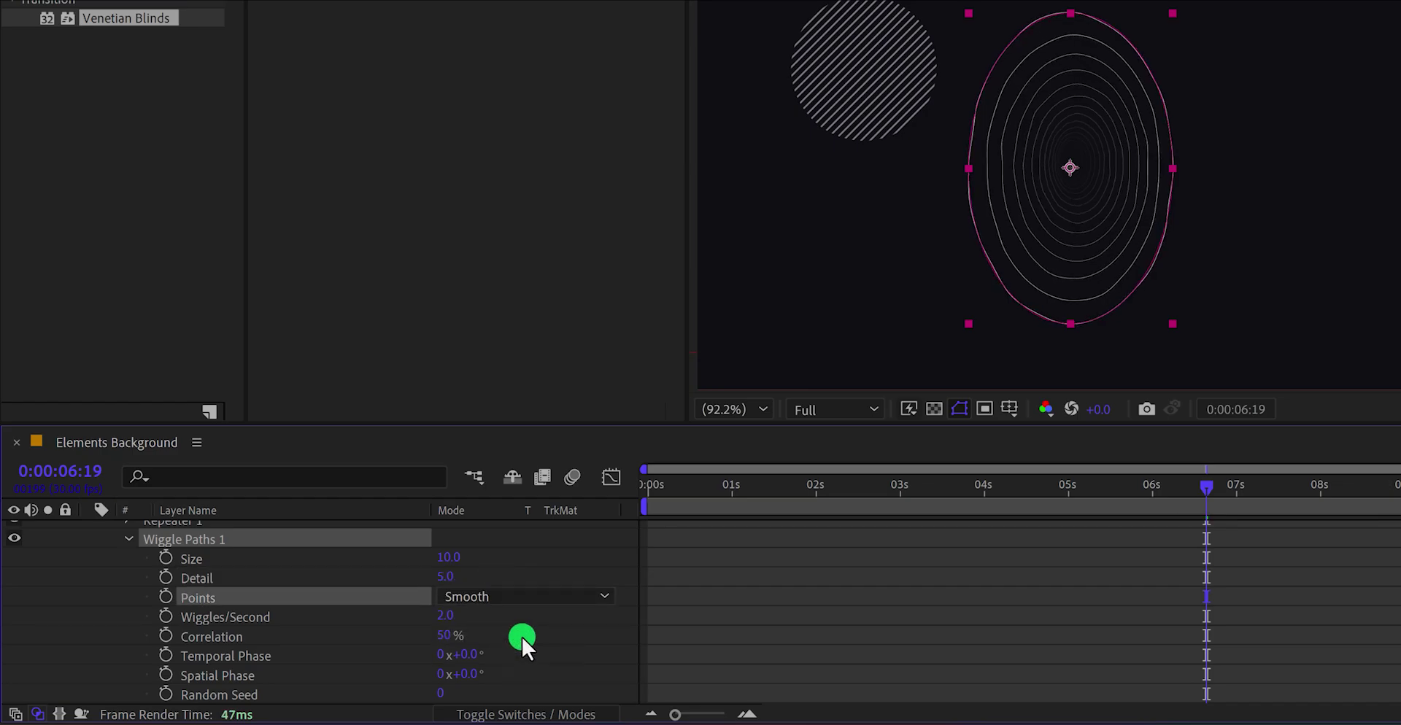
click(447, 621)
text(0.5)
key(Return)
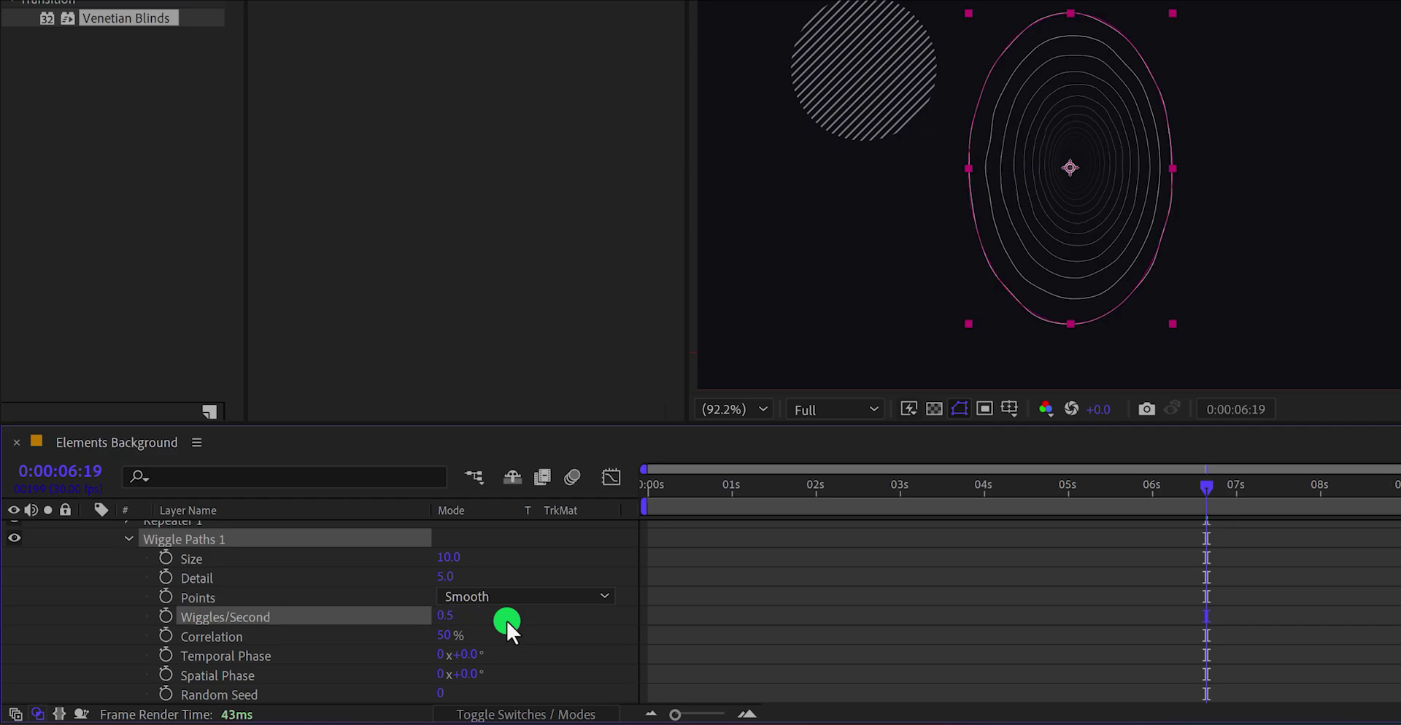
Set wiggle Size 20 and Correlation 0%, then preview the wavy rings.
click(449, 558)
text(20)
key(Return)
drag(444, 639, 370, 655)
click(521, 639)
key(space)
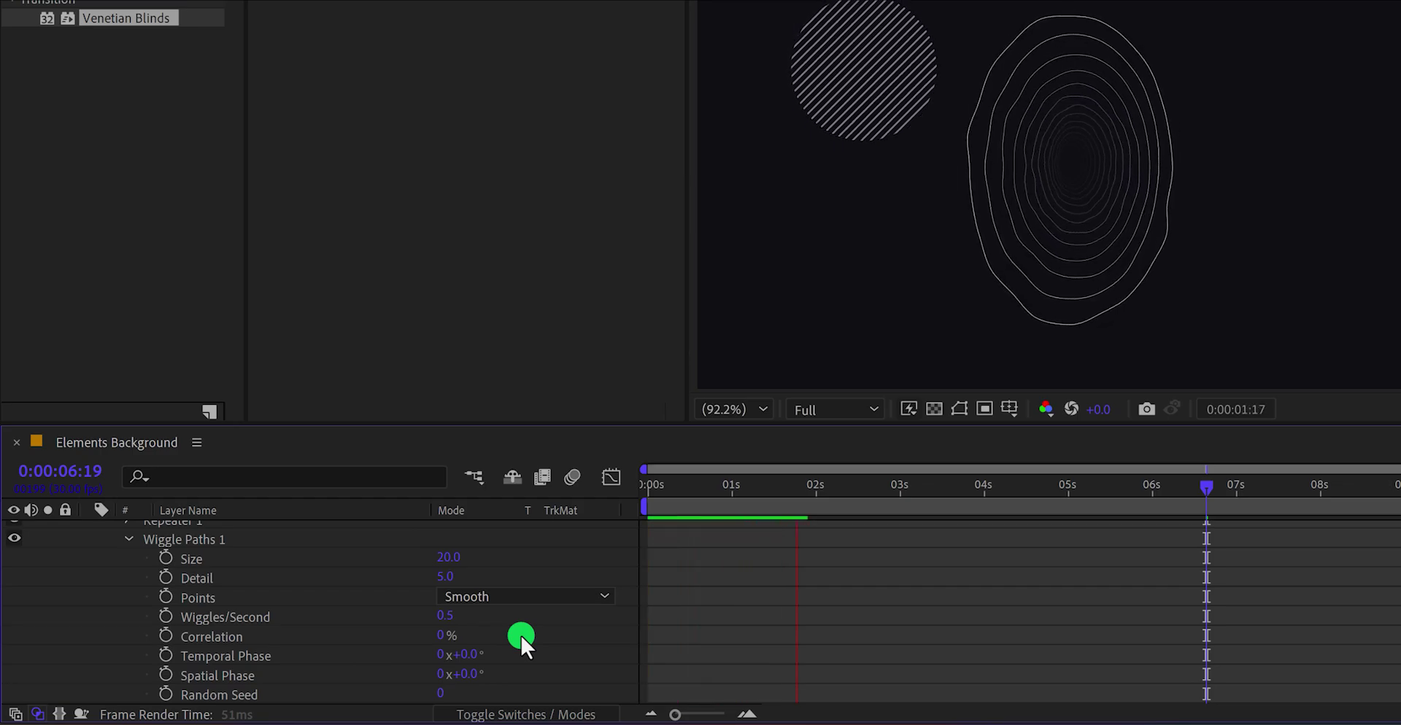
key(space)
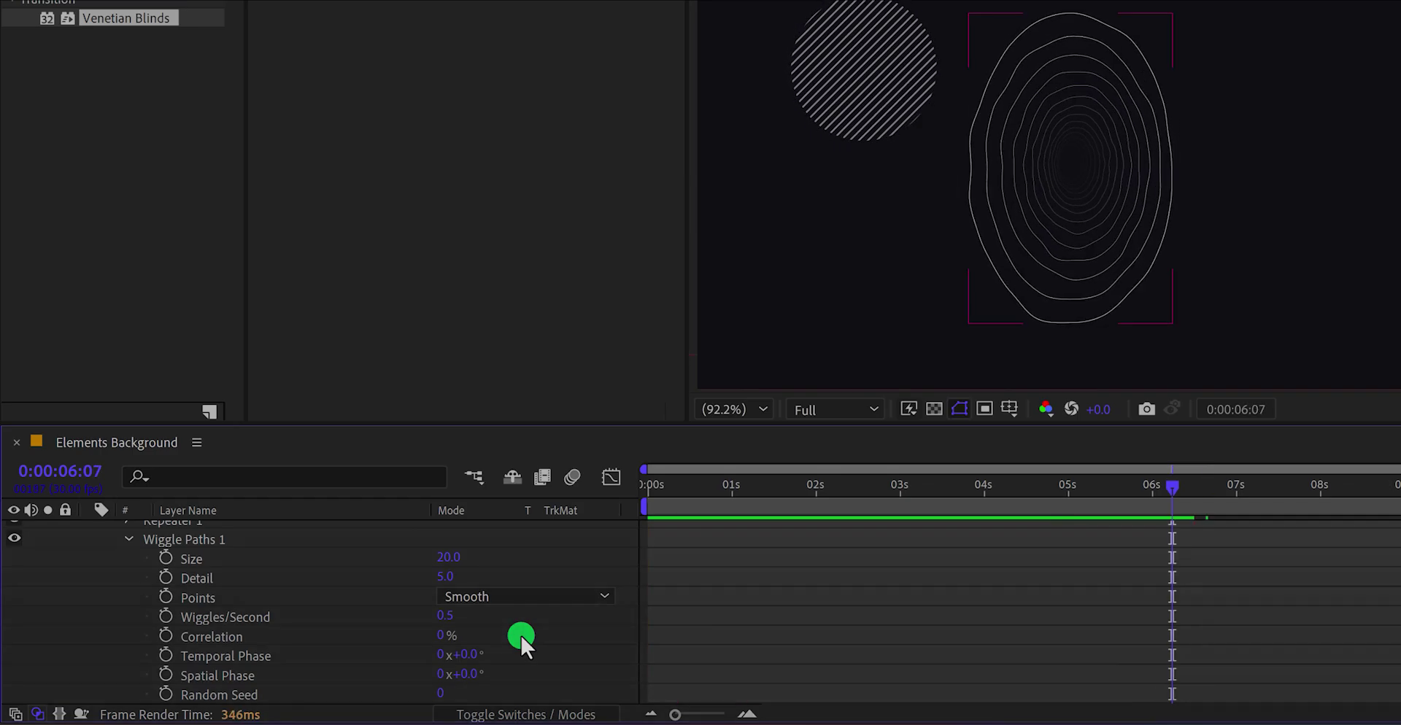
Move the Wave Lines down and left and set their Opacity to 30%.
scroll(519, 634, up, 2)
click(314, 528)
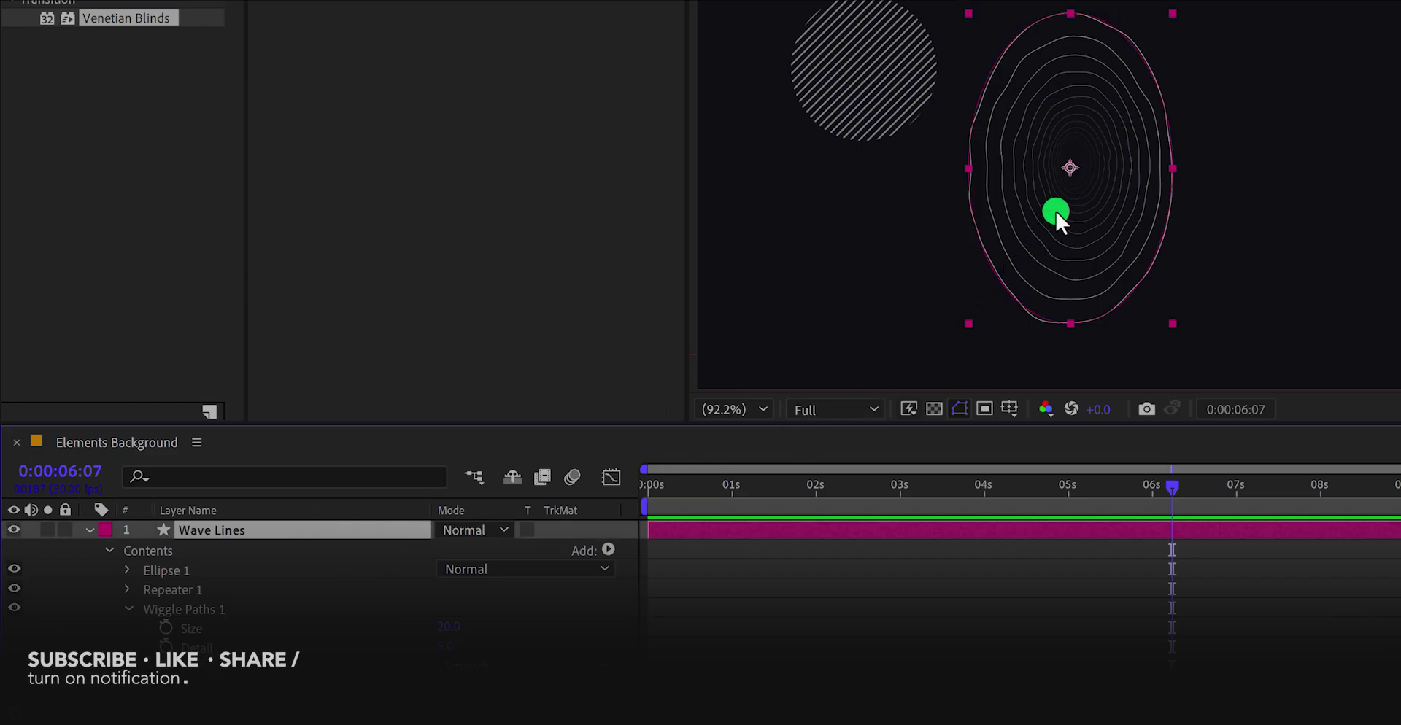
key(v)
drag(1056, 213, 923, 272)
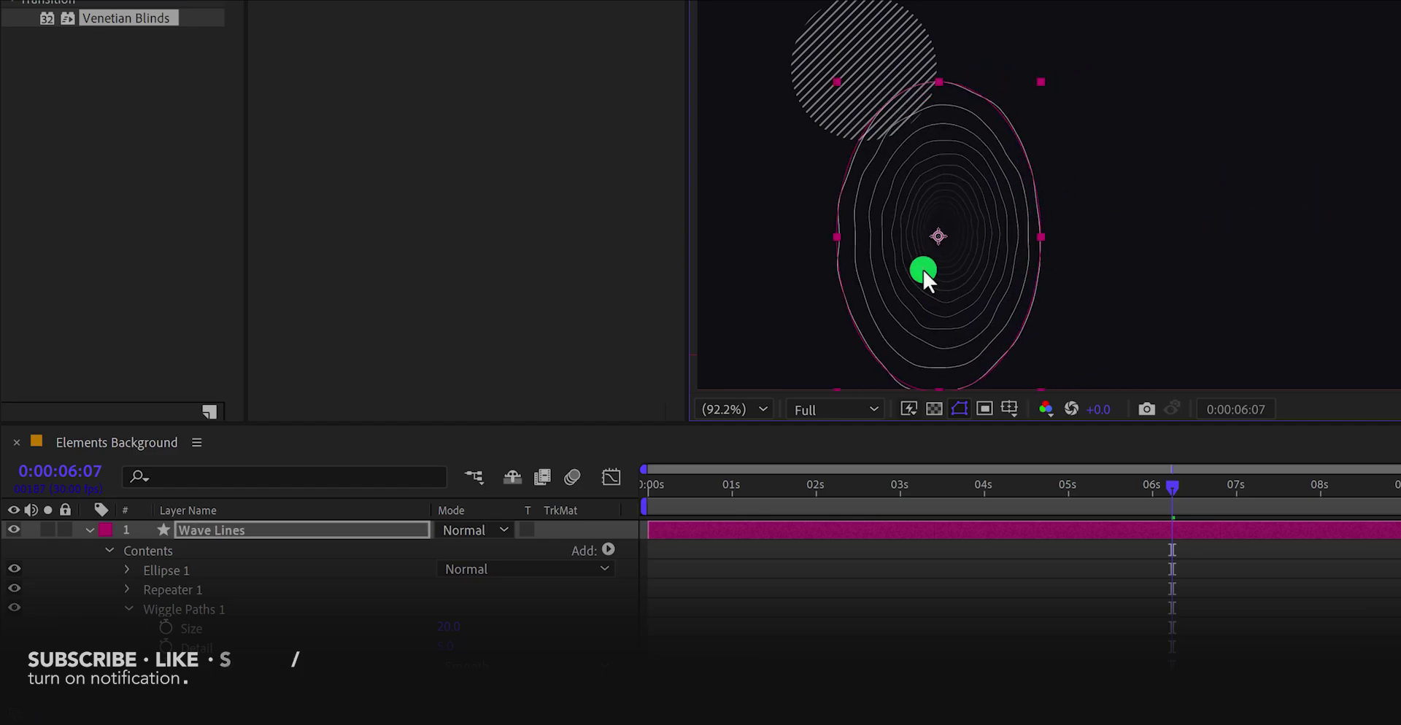
key(t)
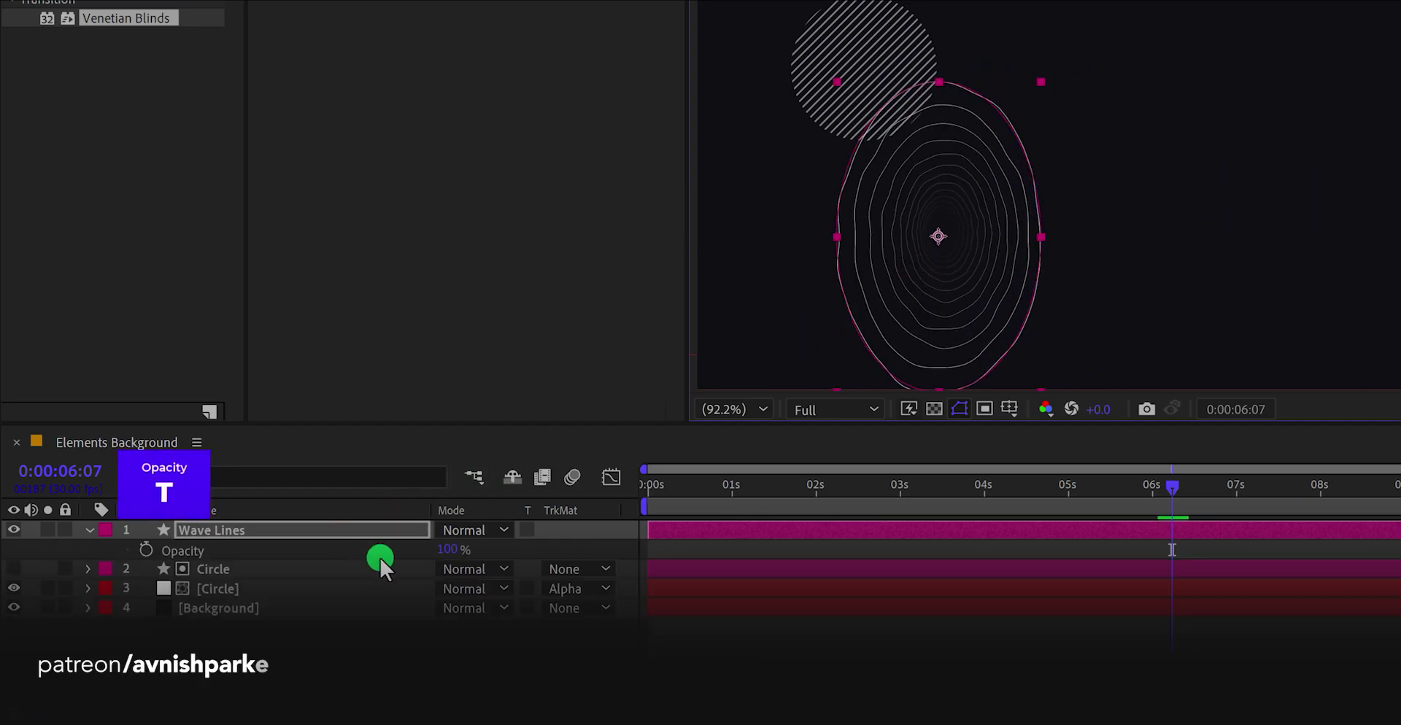
click(445, 549)
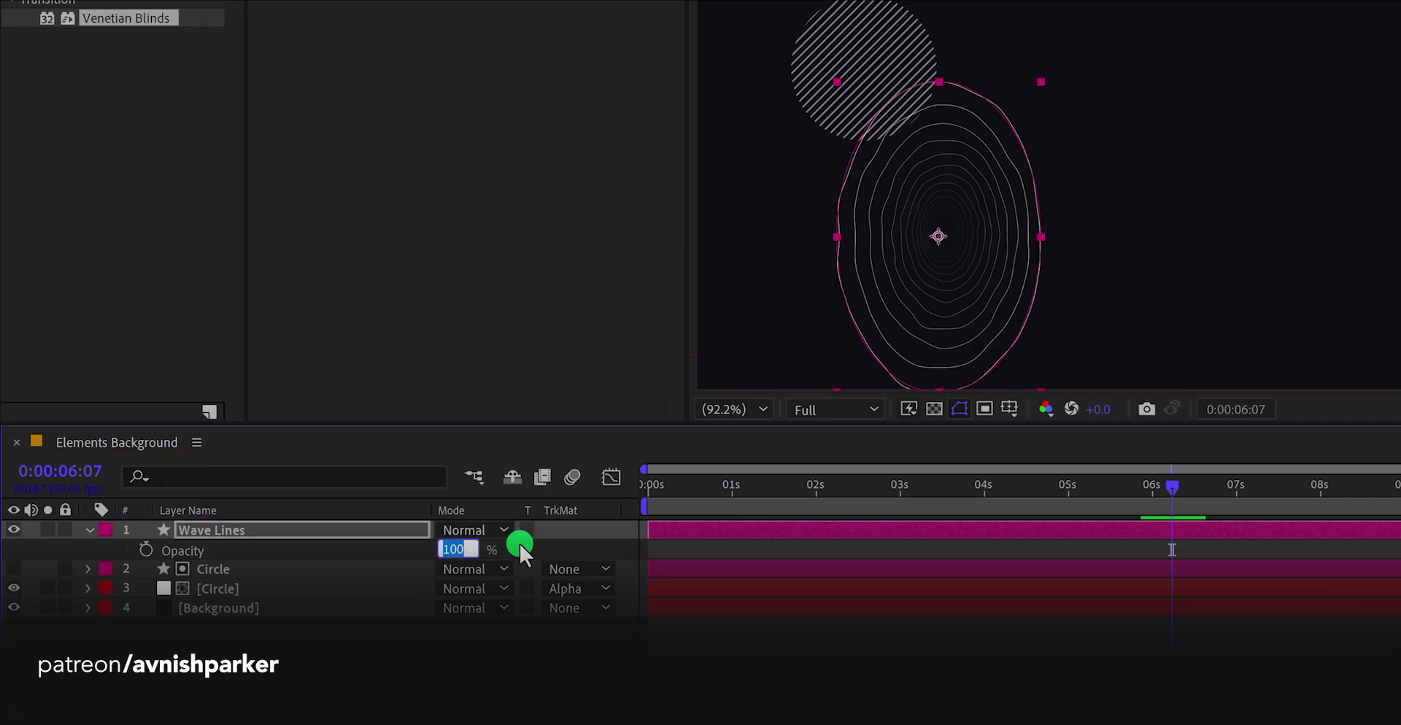
text(30)
key(Return)
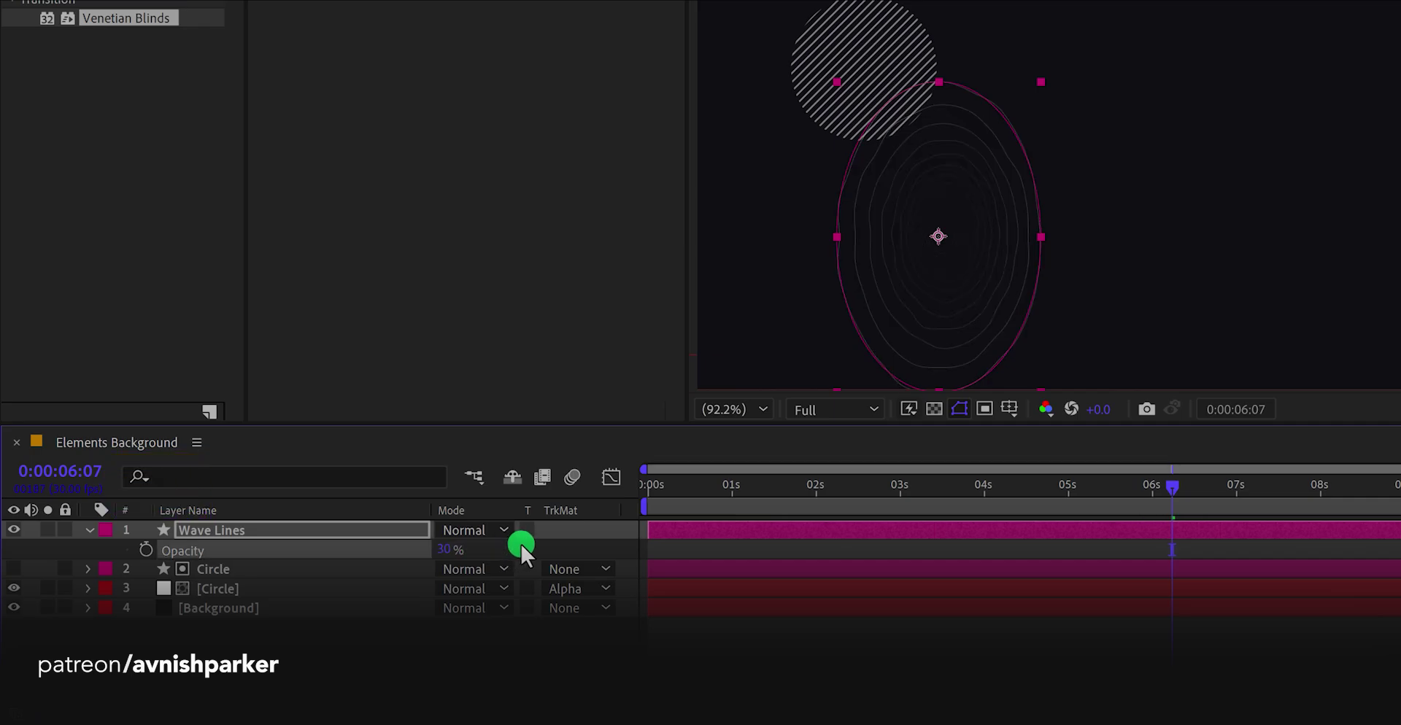
Enlarge and widen the Wave Lines to about 170.4 × 139%, and set Opacity to 10%.
key(s)
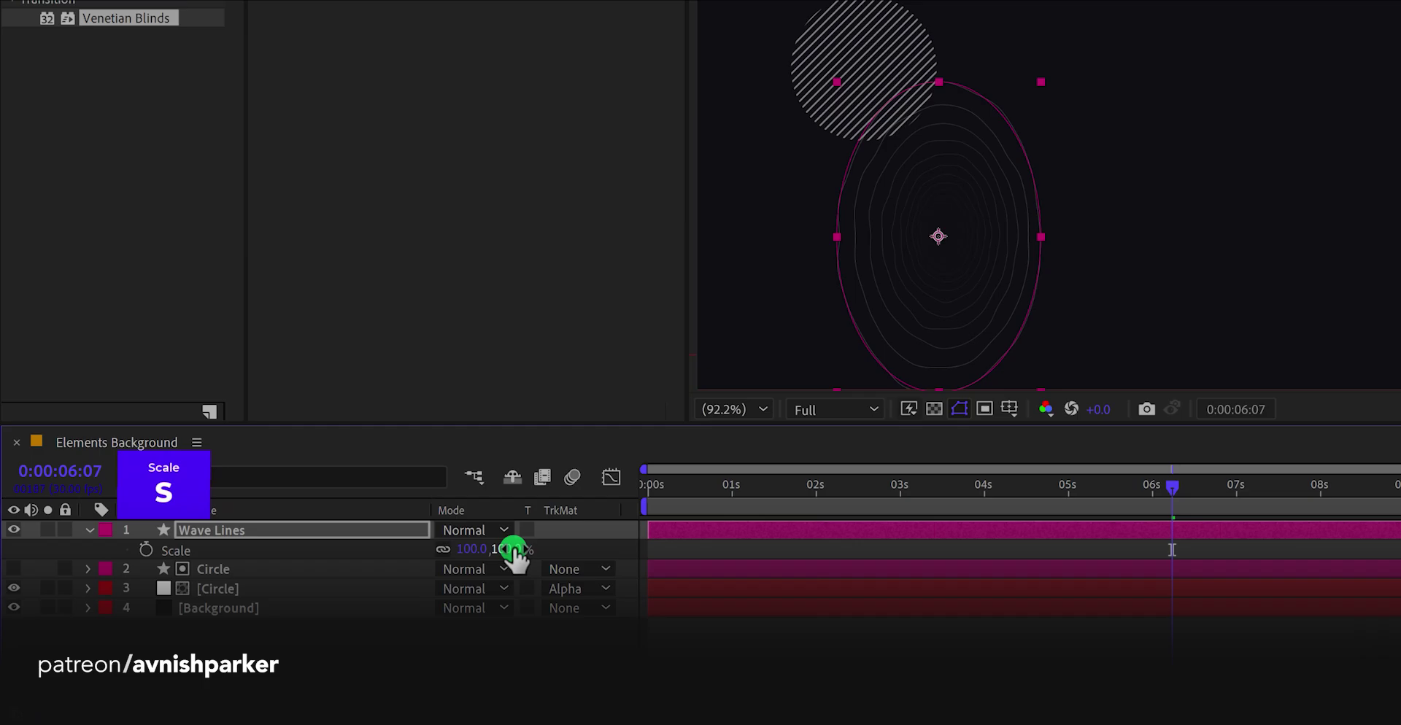
drag(515, 548, 564, 550)
drag(970, 193, 992, 254)
drag(1106, 307, 1137, 307)
key(t)
click(447, 551)
text(10)
click(506, 545)
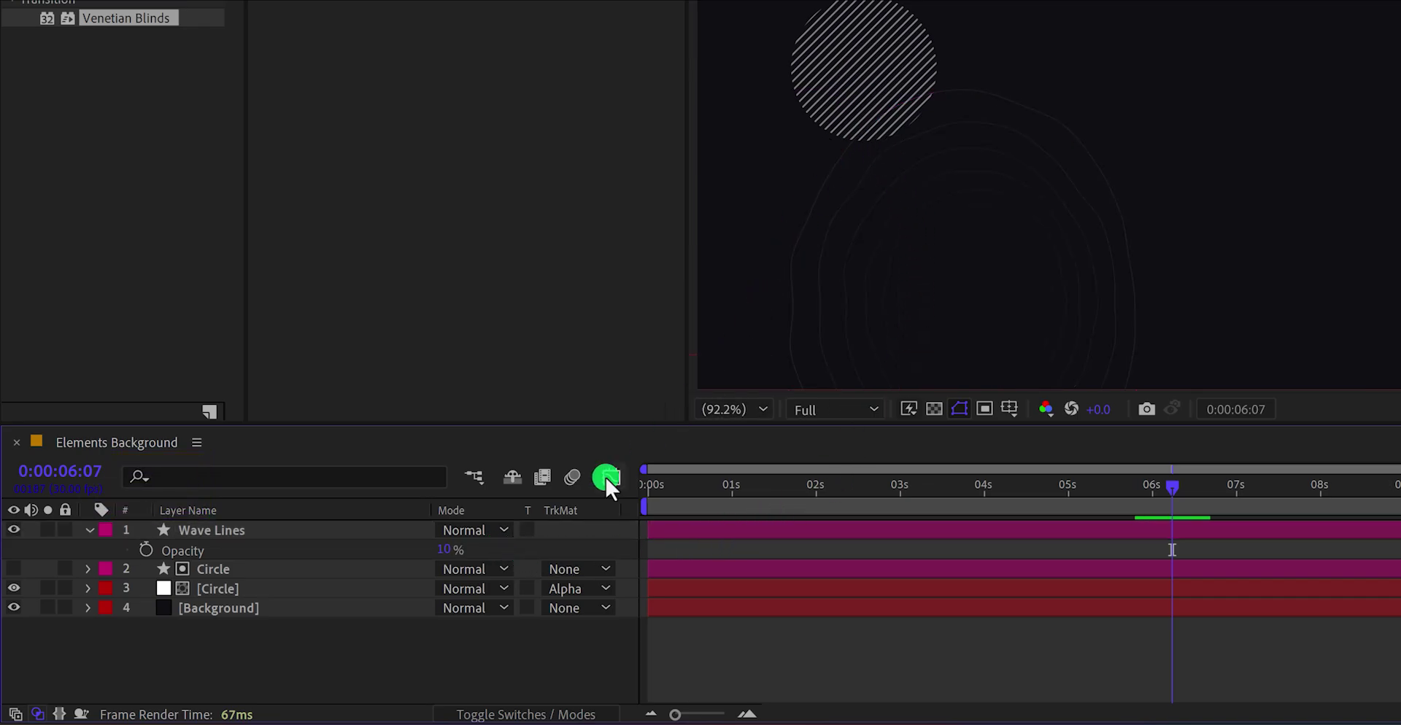
Duplicate Circle as a visible 'Wave Circle' layer on top, placed on the right.
click(236, 572)
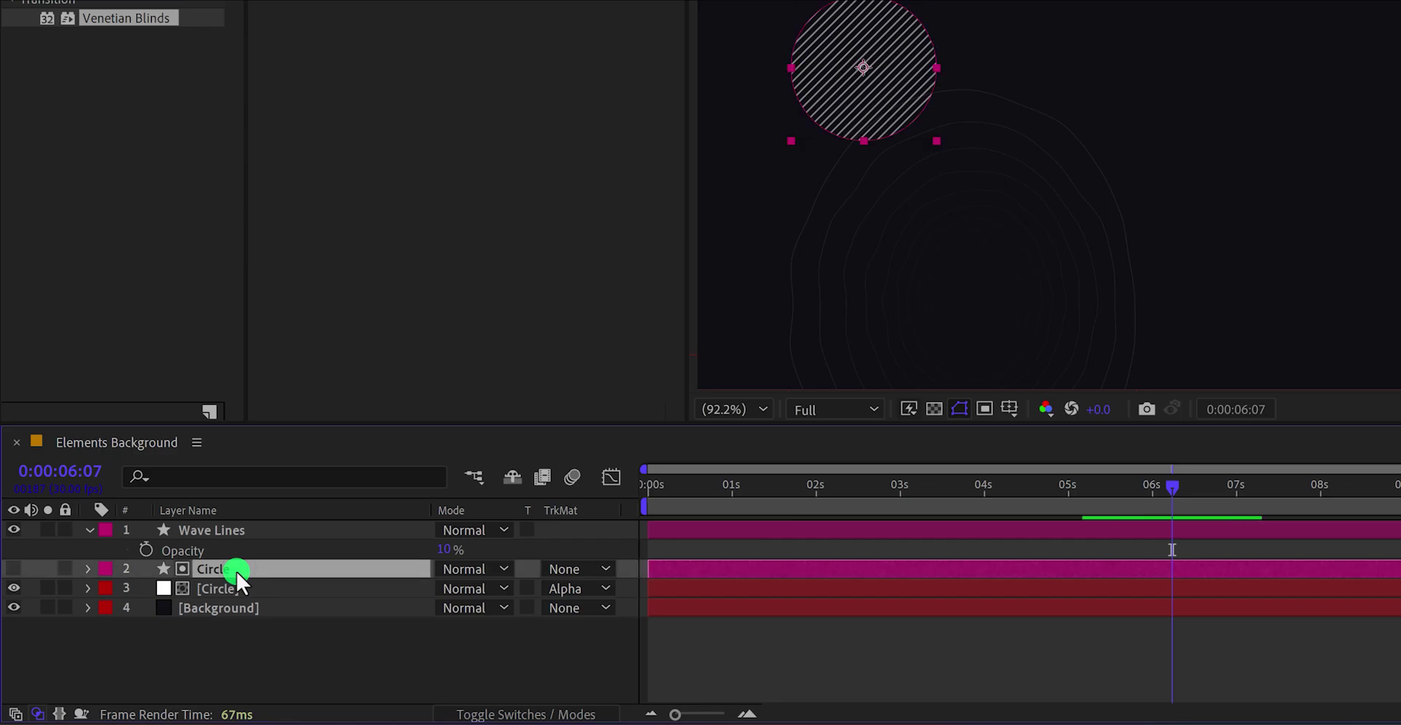
key(ctrl+d)
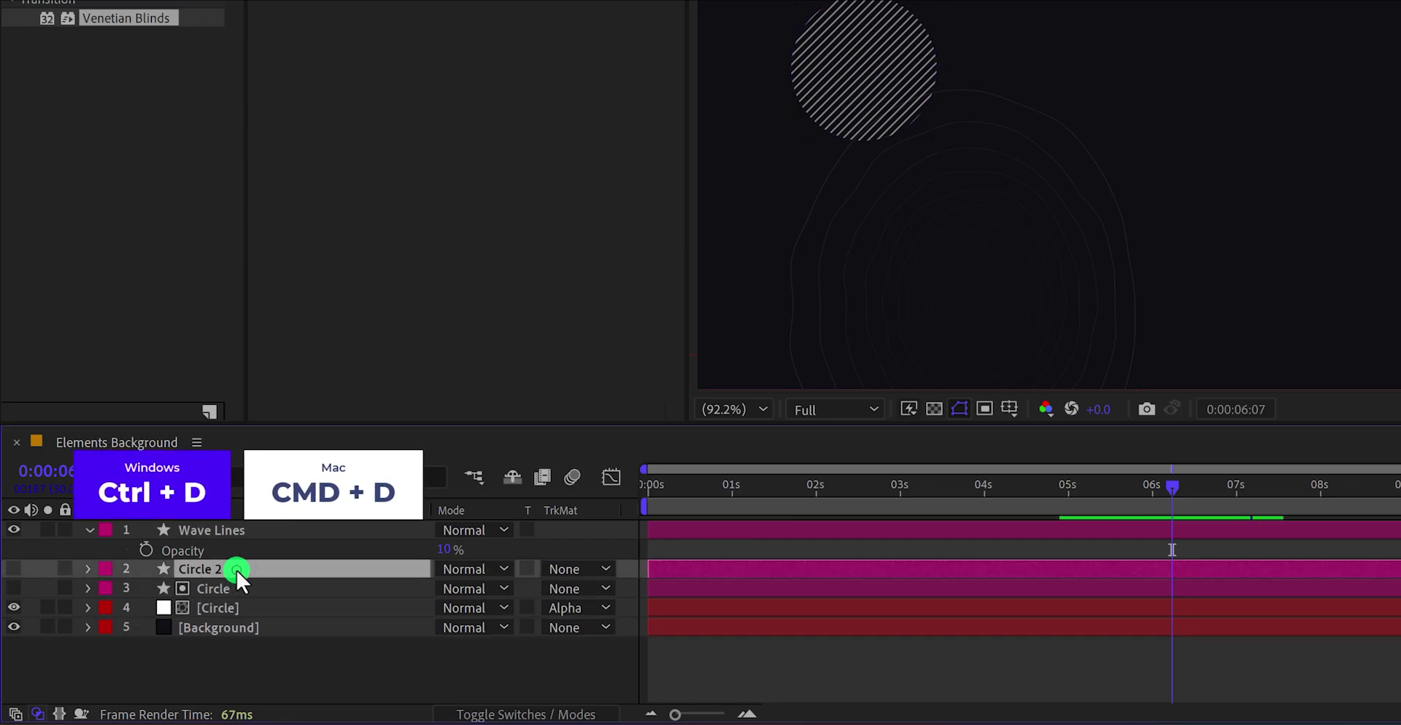
drag(236, 570, 229, 528)
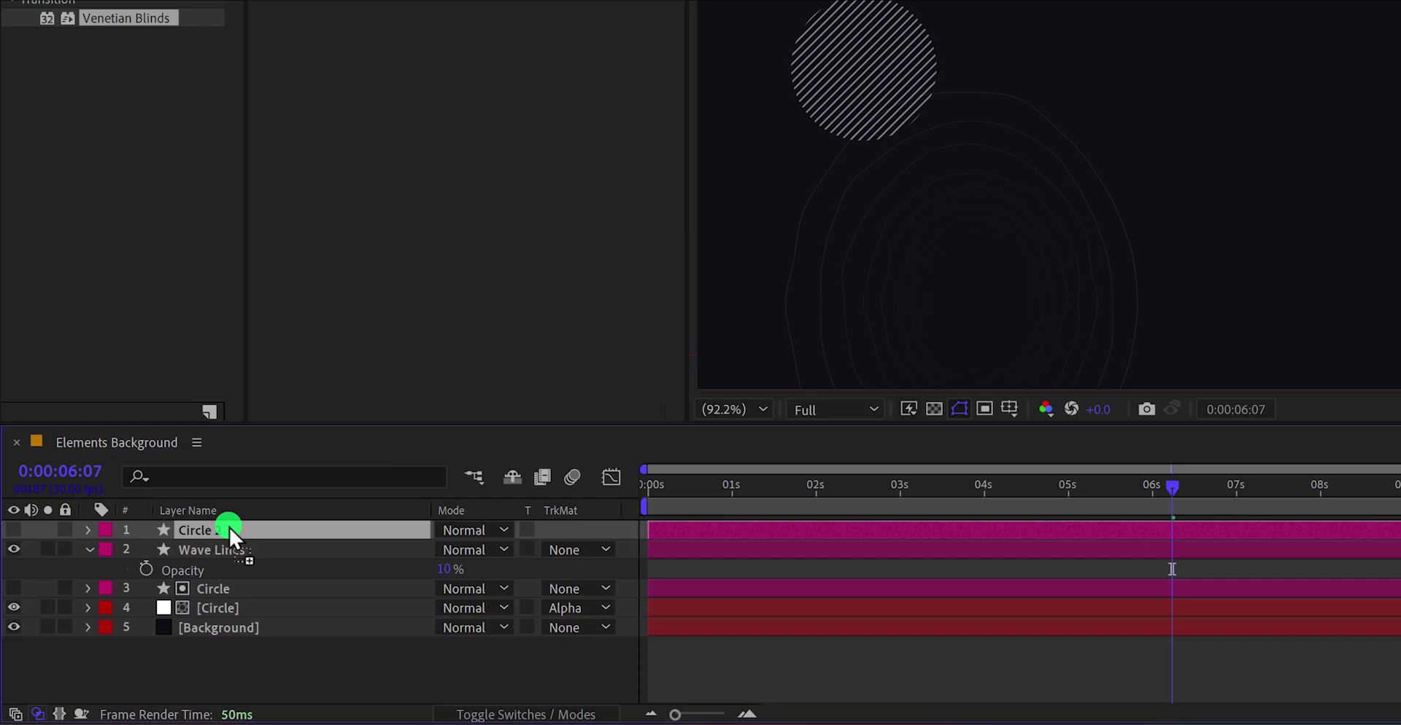
key(Return)
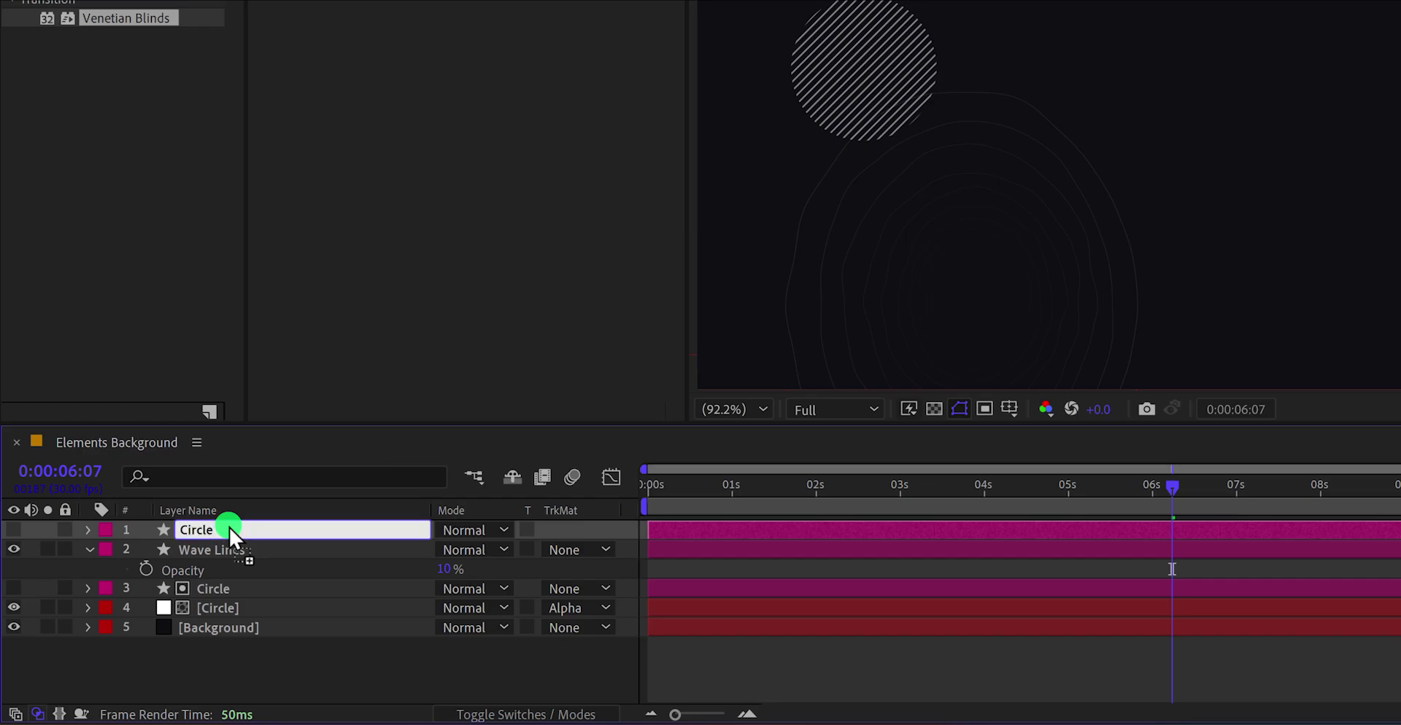
key(Return)
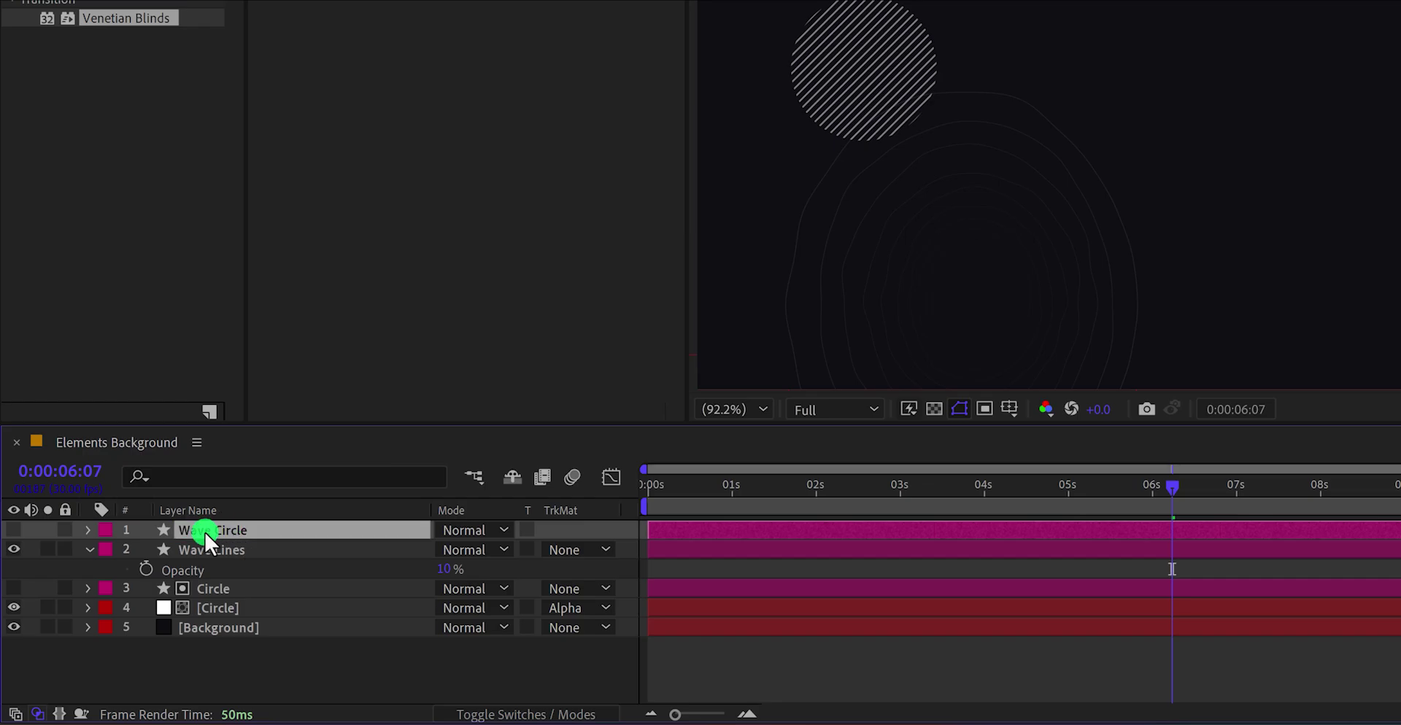
click(12, 529)
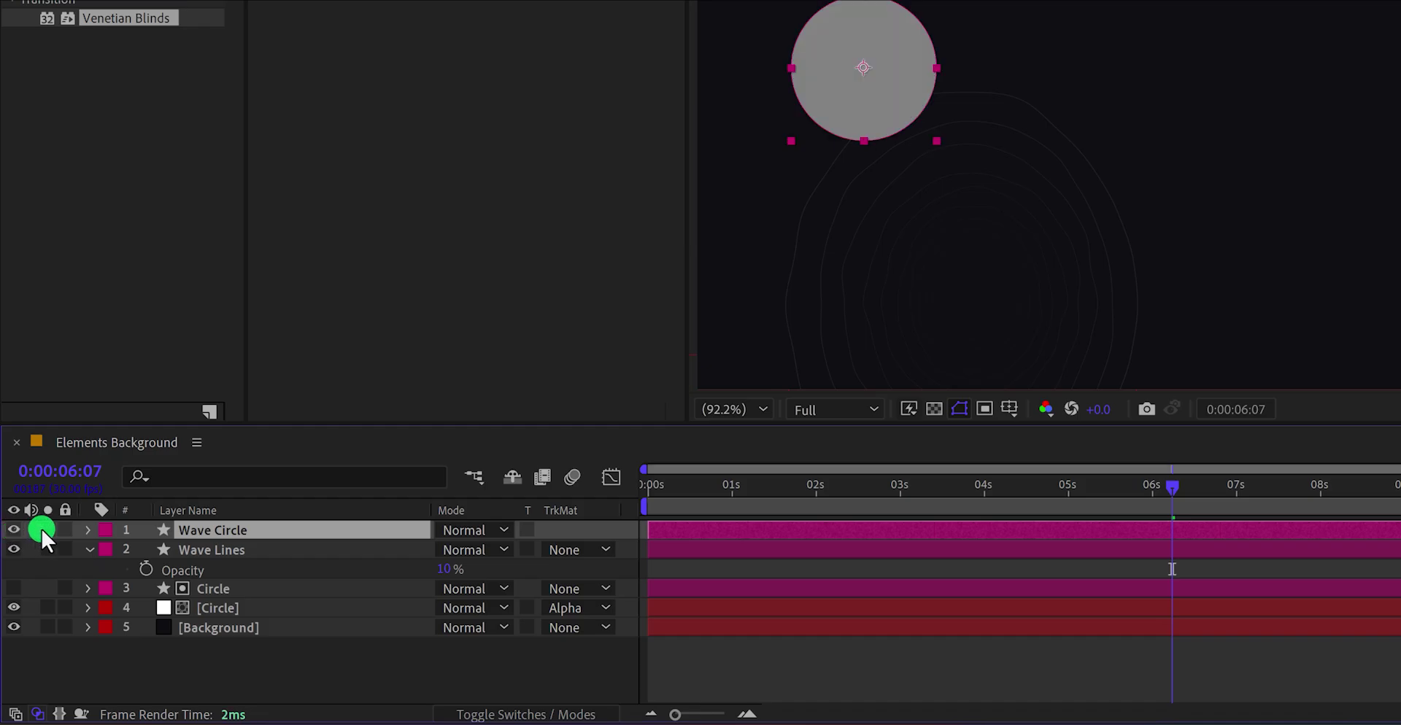
mouse_move(852, 64)
mouse_down()
mouse_move(913, 112)
mouse_move(1145, 177)
mouse_move(1194, 159)
mouse_up()
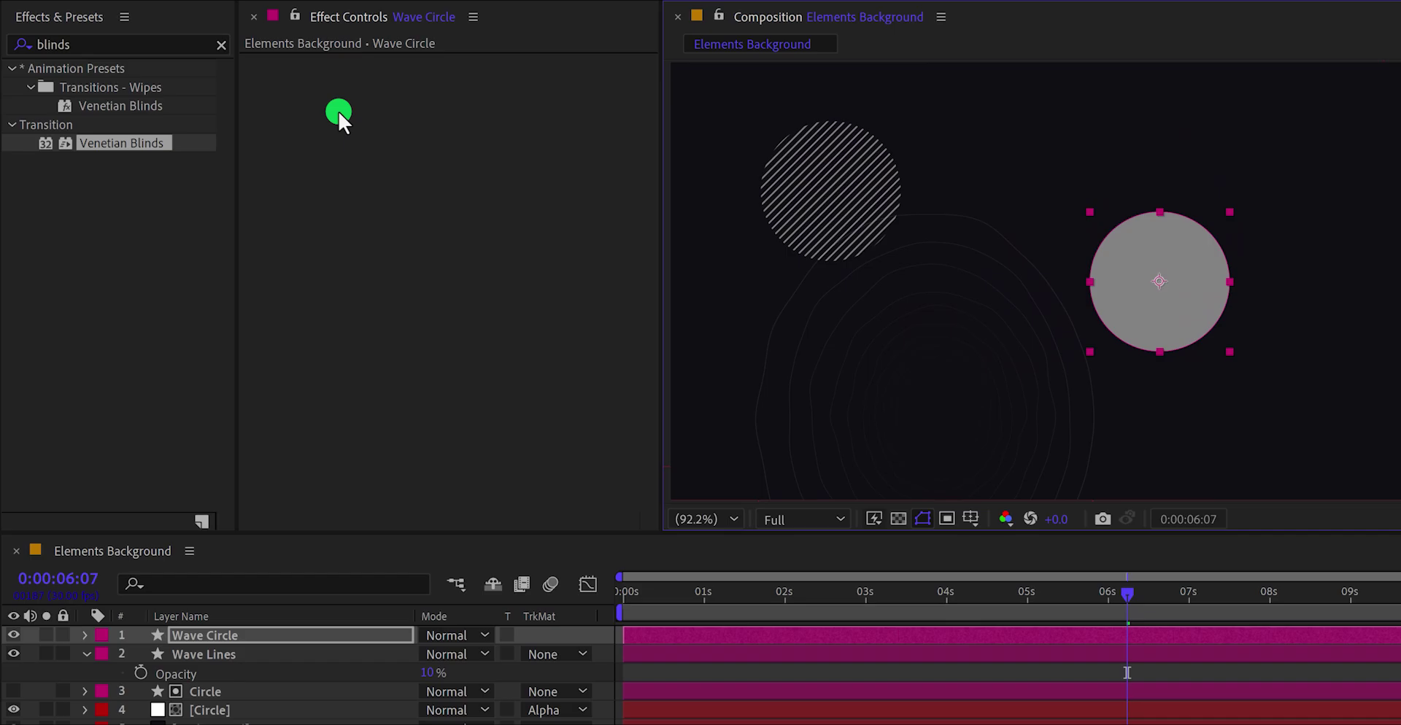
Apply Venetian Blinds to the Wave Circle with 80% Transition Completion and 90° Direction.
click(149, 0)
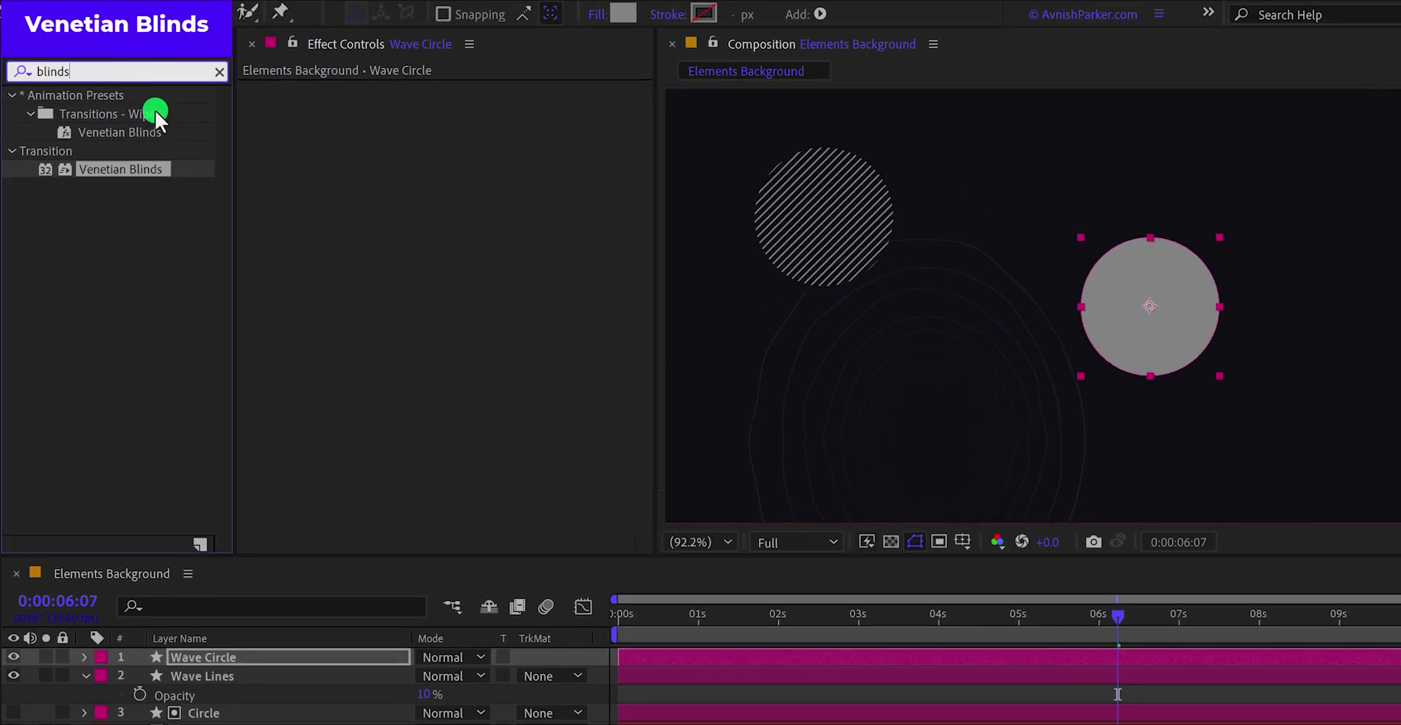
drag(129, 168, 384, 185)
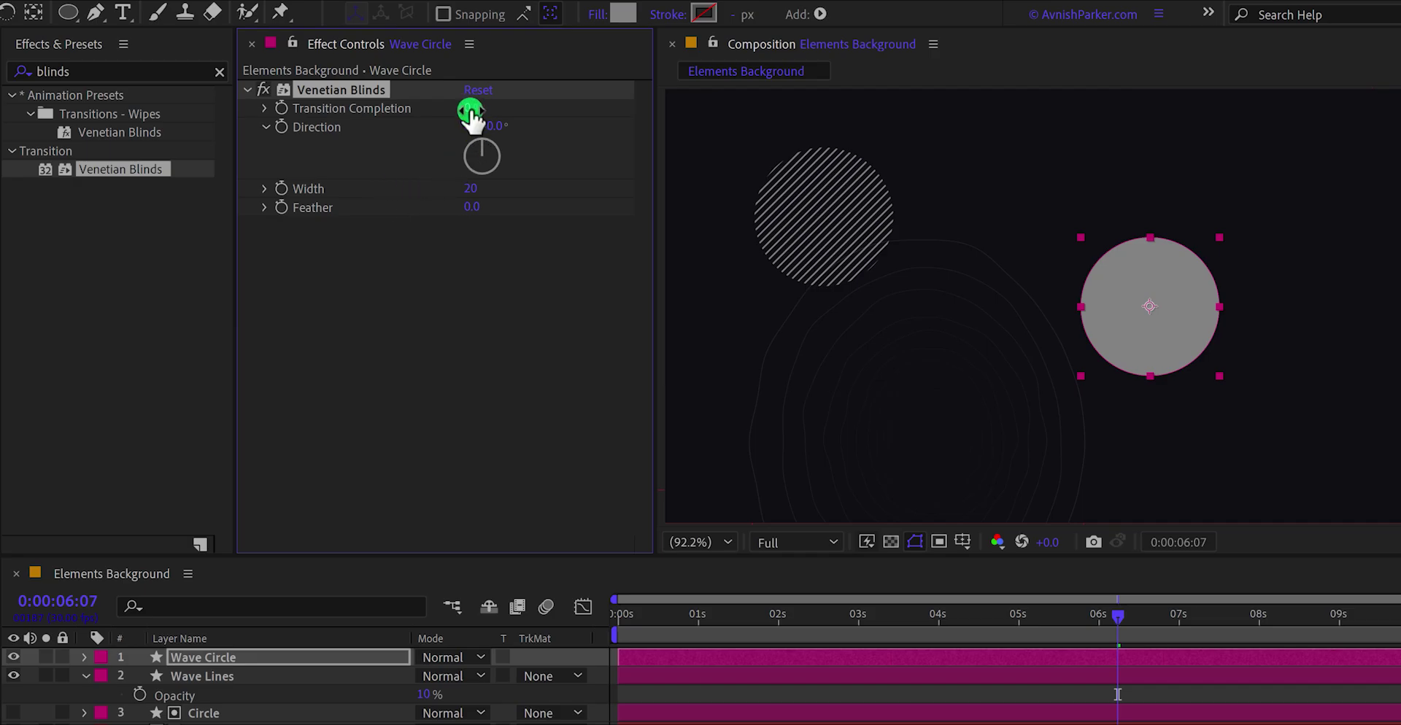
text(75)
key(Return)
click(496, 128)
text(90)
key(Return)
click(485, 108)
text(80)
key(Return)
Apply Wave Warp to the Wave Circle with wave width 60 and wave speed 0.5.
click(128, 70)
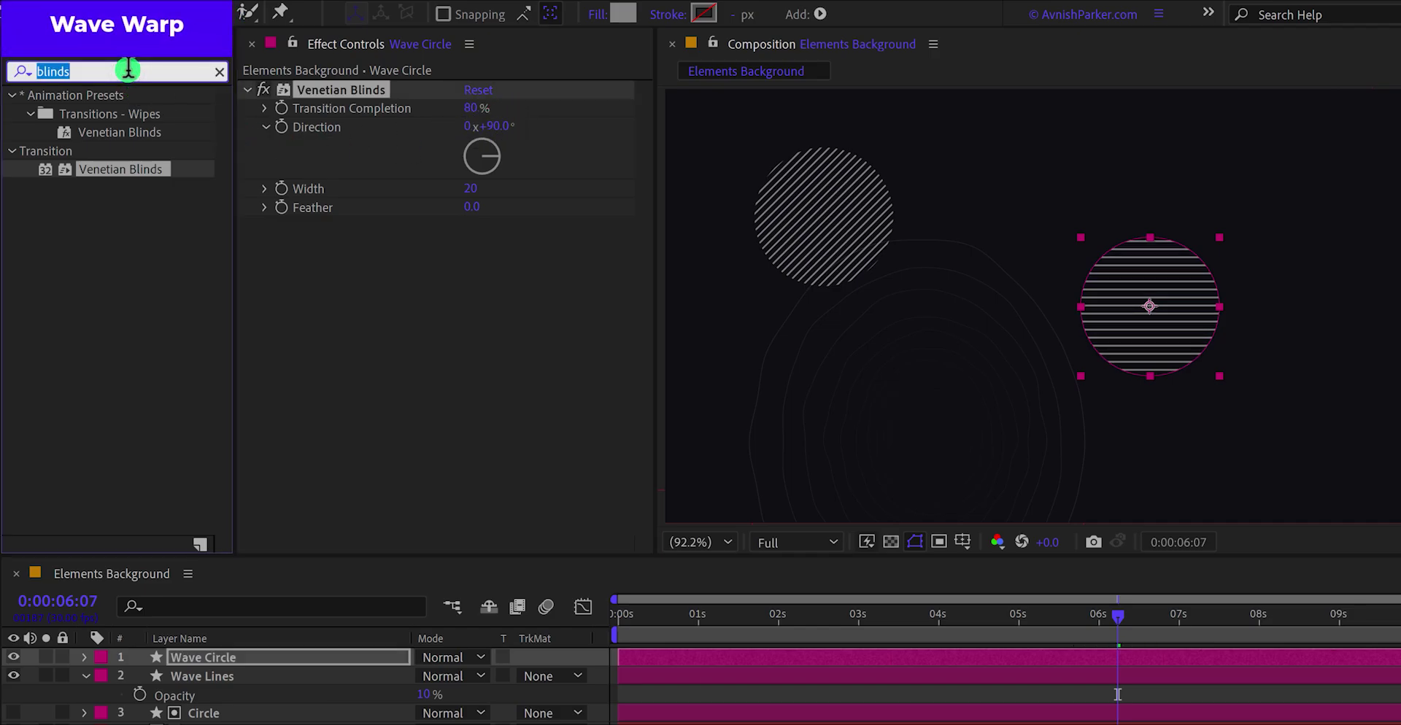
text(wave)
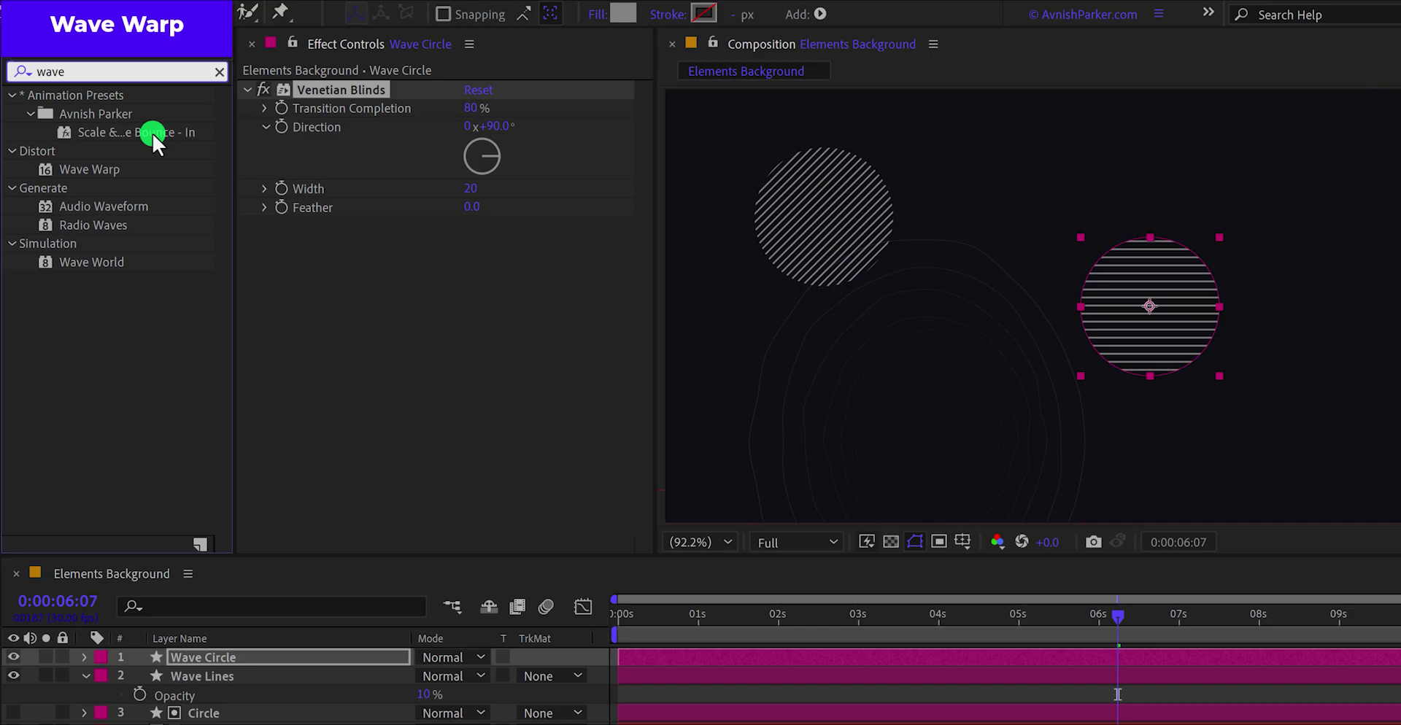
drag(126, 167, 321, 264)
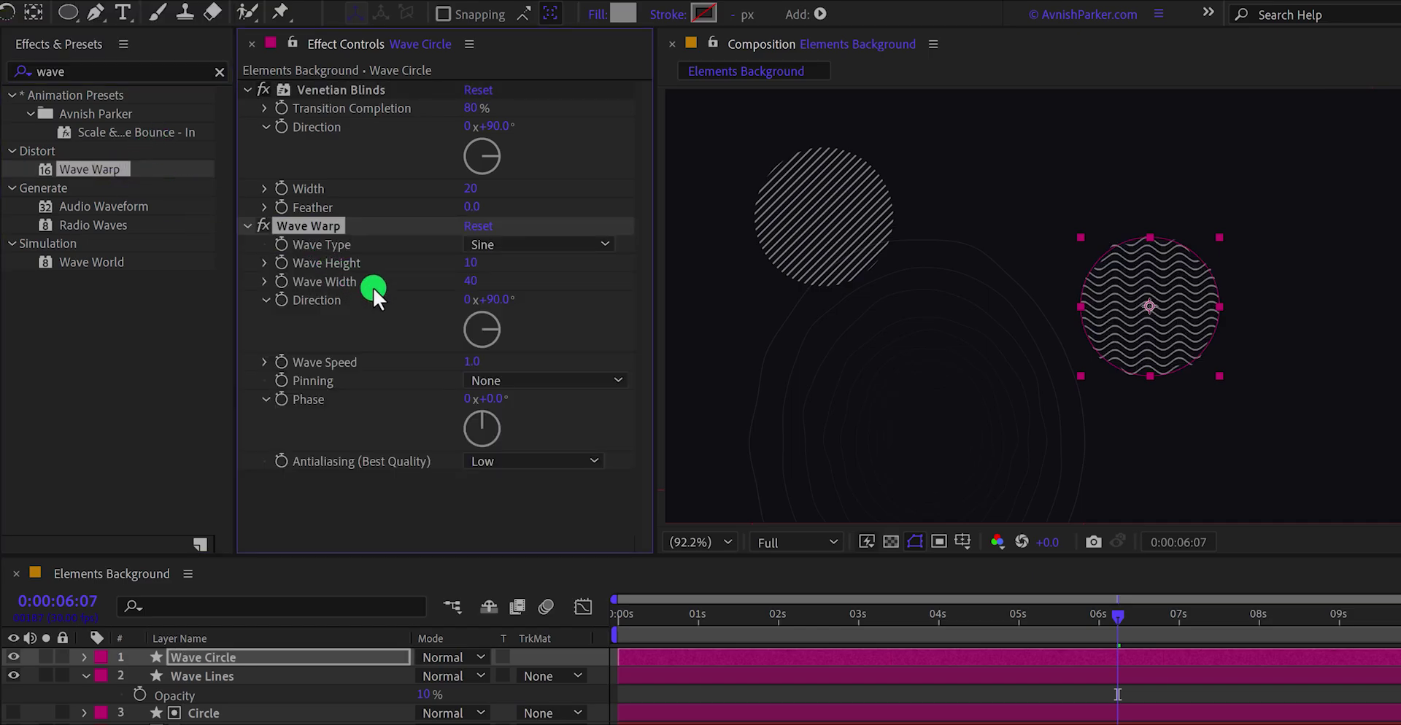
click(471, 282)
text(60)
click(531, 278)
click(536, 282)
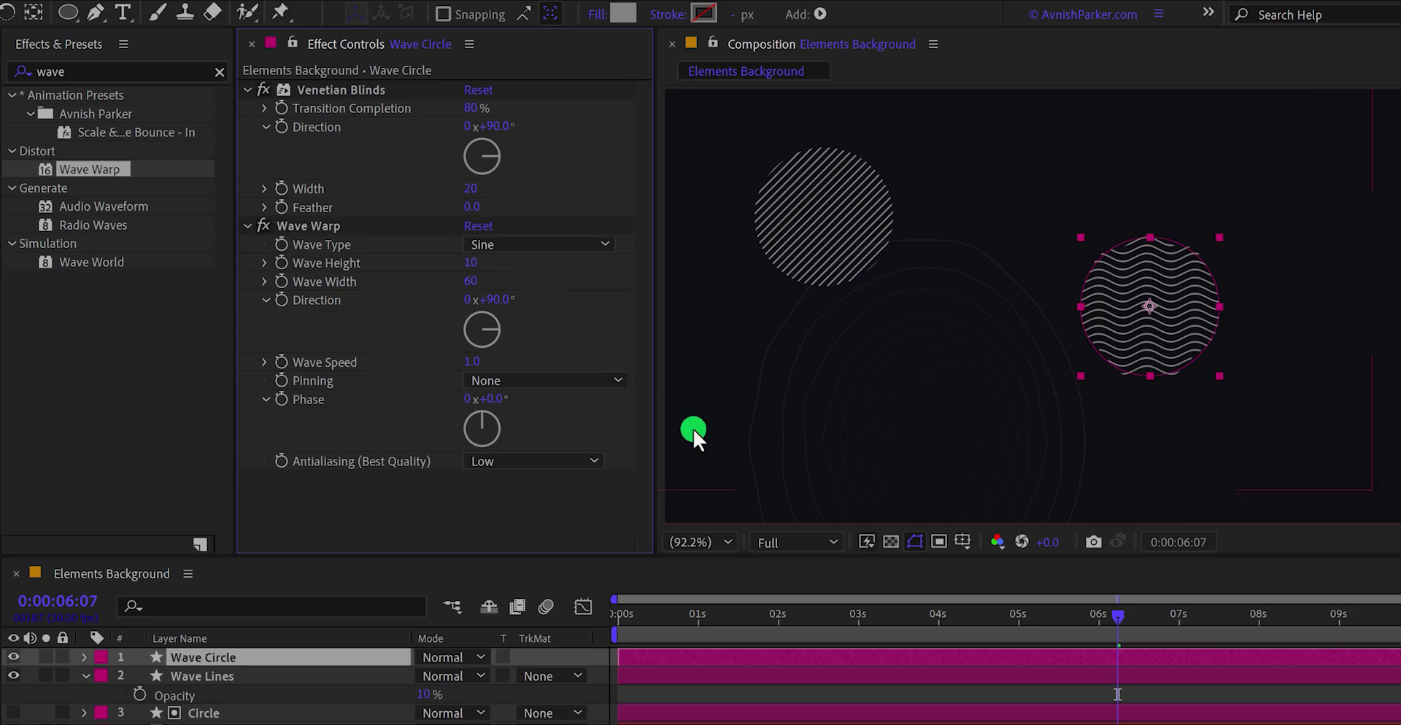
drag(823, 617, 856, 623)
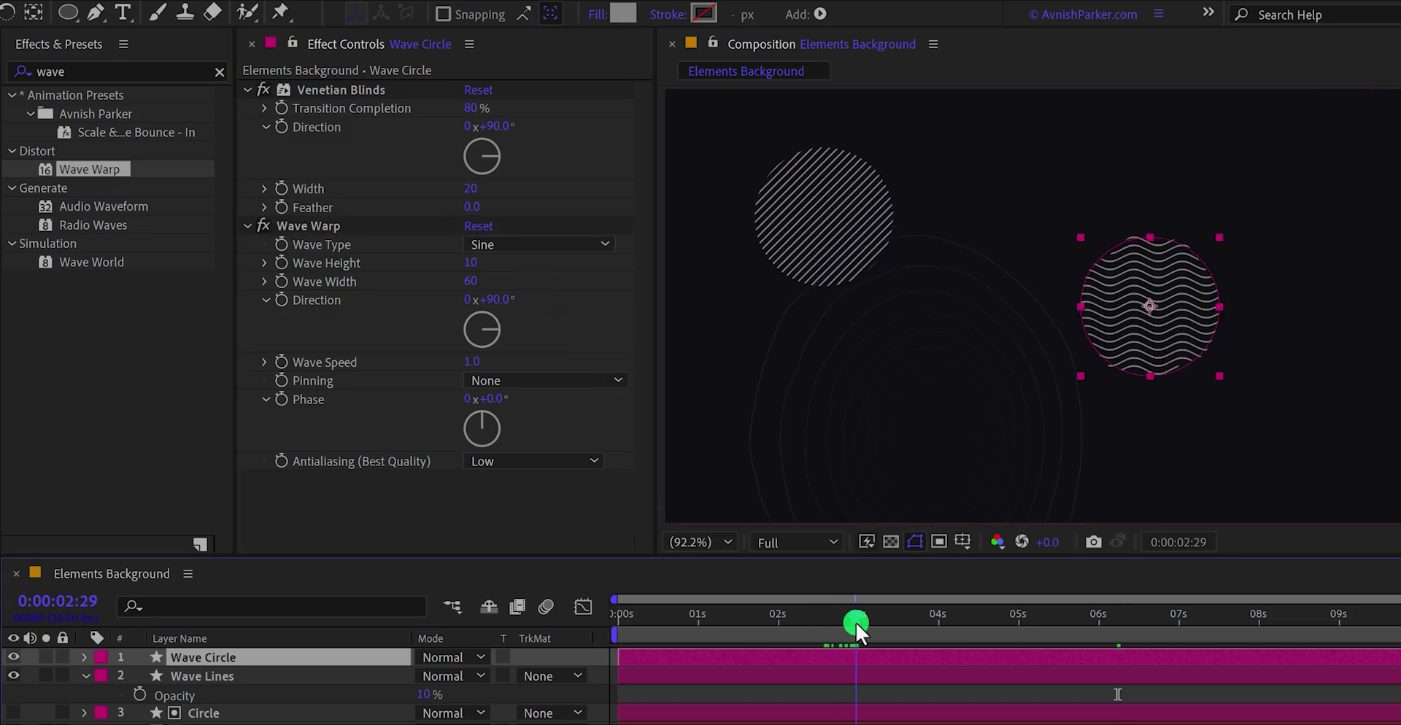
click(473, 363)
text(.5)
key(Return)
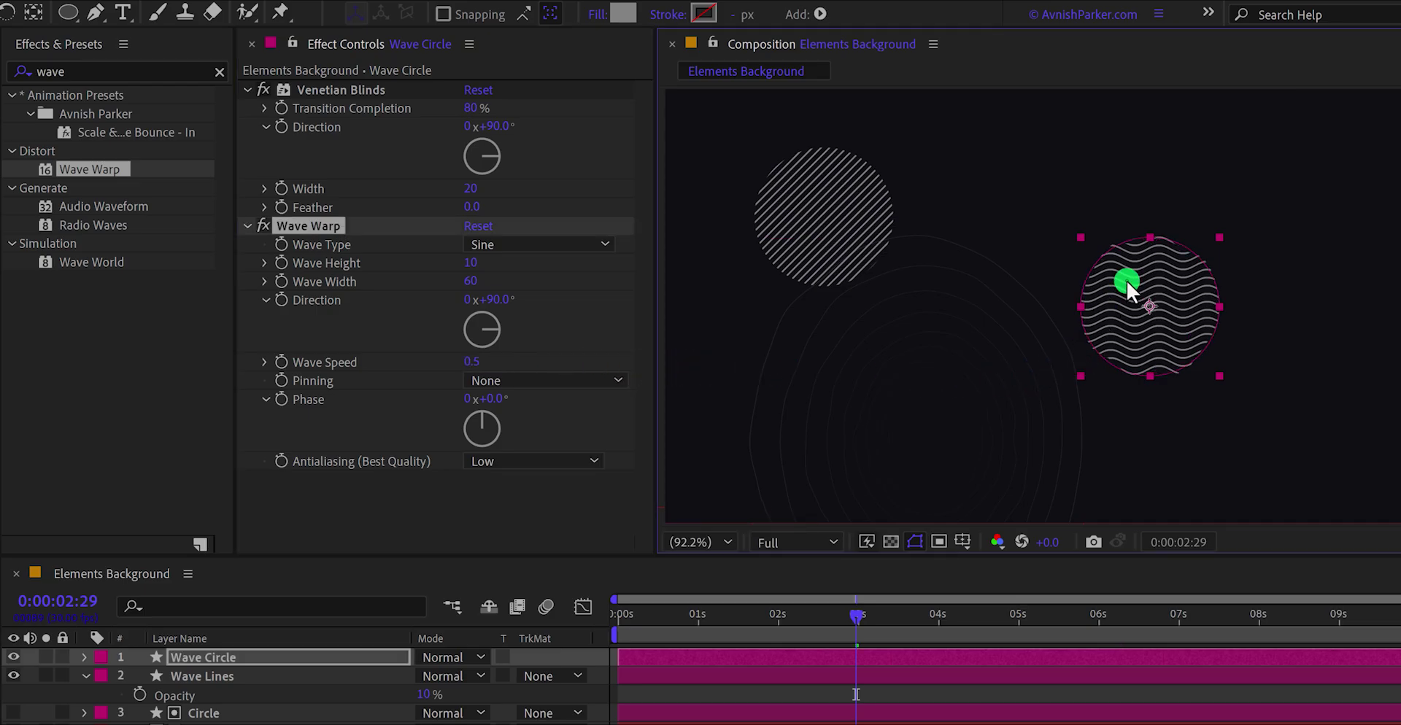
Move the Wave Circle to the frame's bottom edge and raise the Wave Lines slightly.
drag(1124, 288, 973, 515)
drag(348, 680, 704, 559)
drag(836, 446, 834, 377)
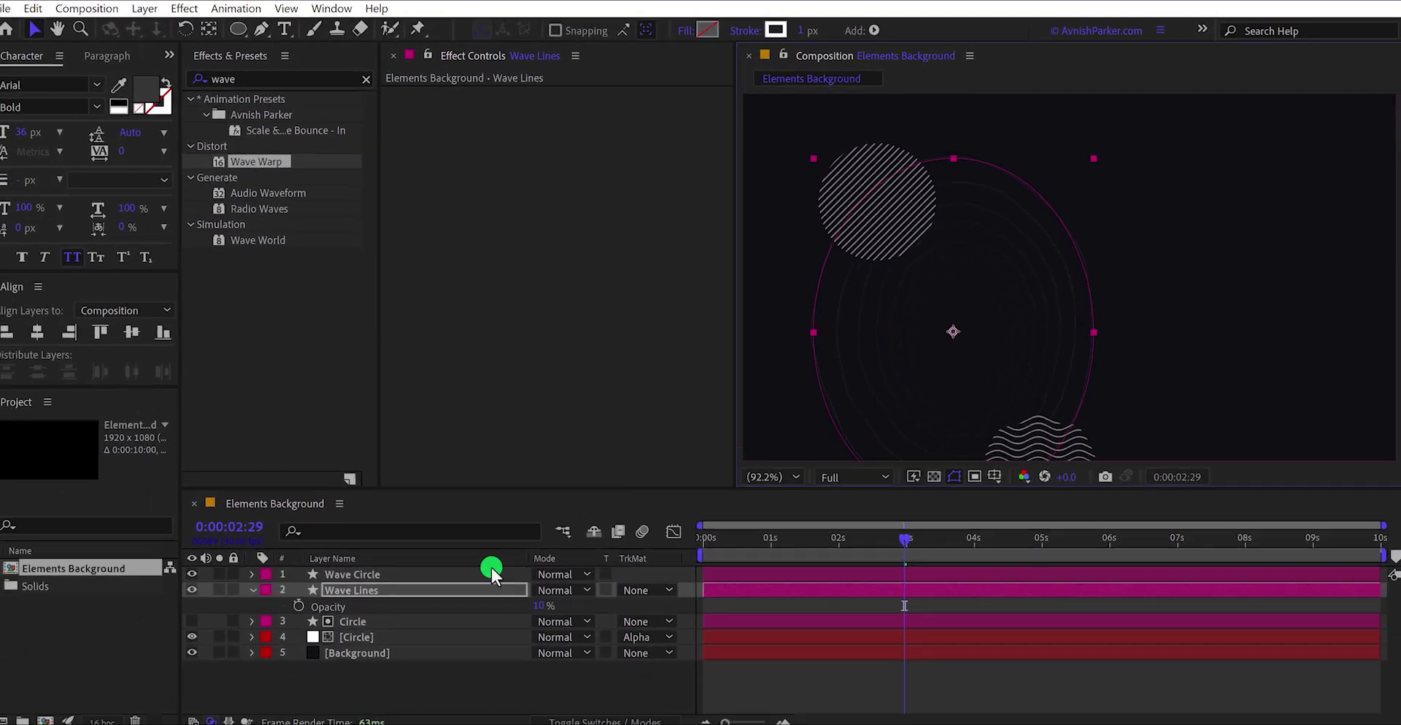
Duplicate the Circle and its matte layer and pre-compose the copies as 'Circle Blinds'.
click(478, 670)
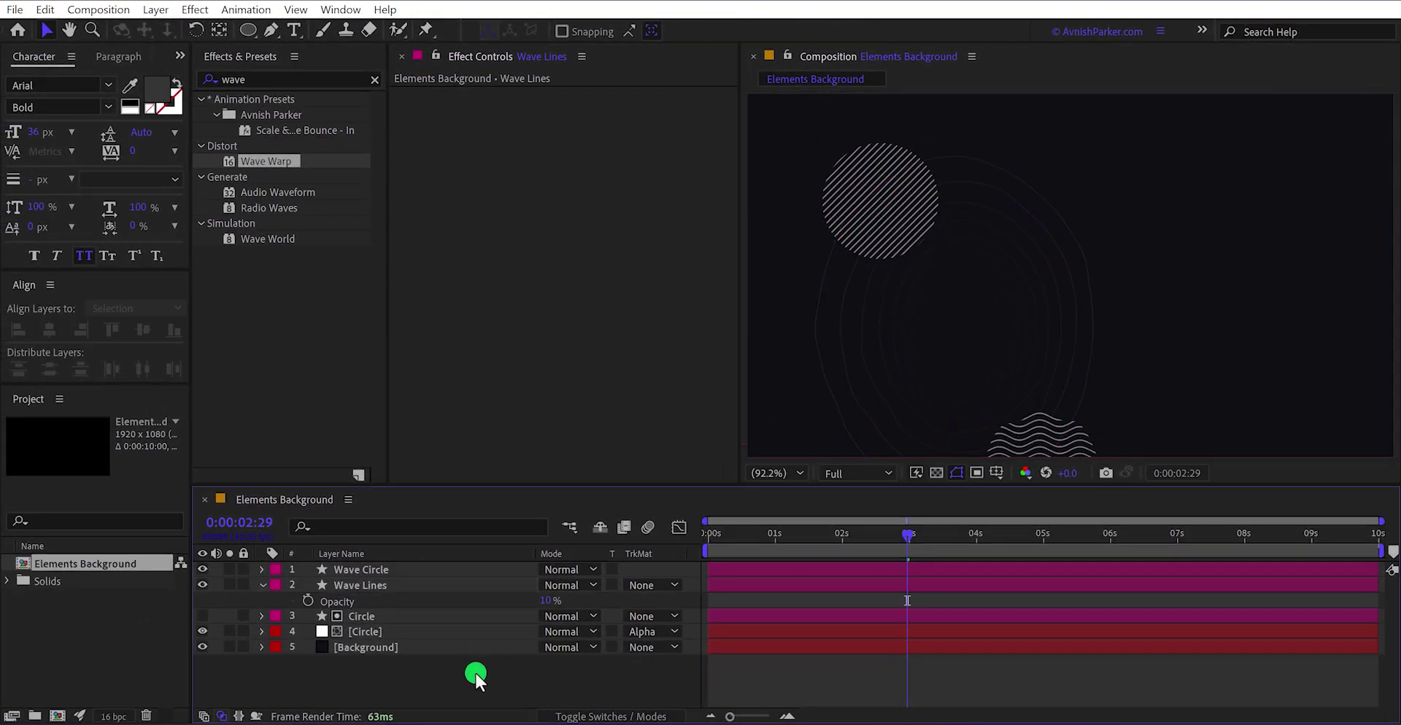
click(369, 632)
shift+click(370, 618)
key(ctrl+d)
right_click(370, 620)
click(472, 501)
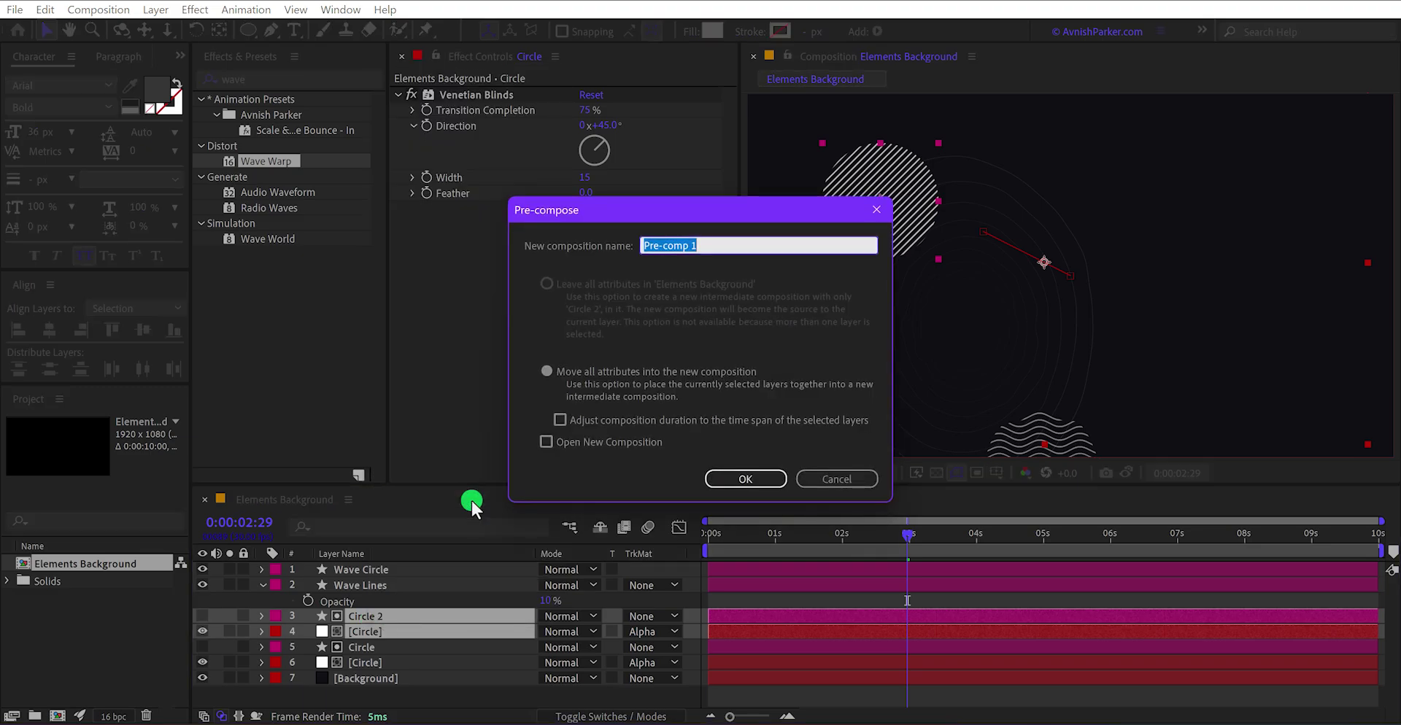
text(Circle Blinds)
key(Return)
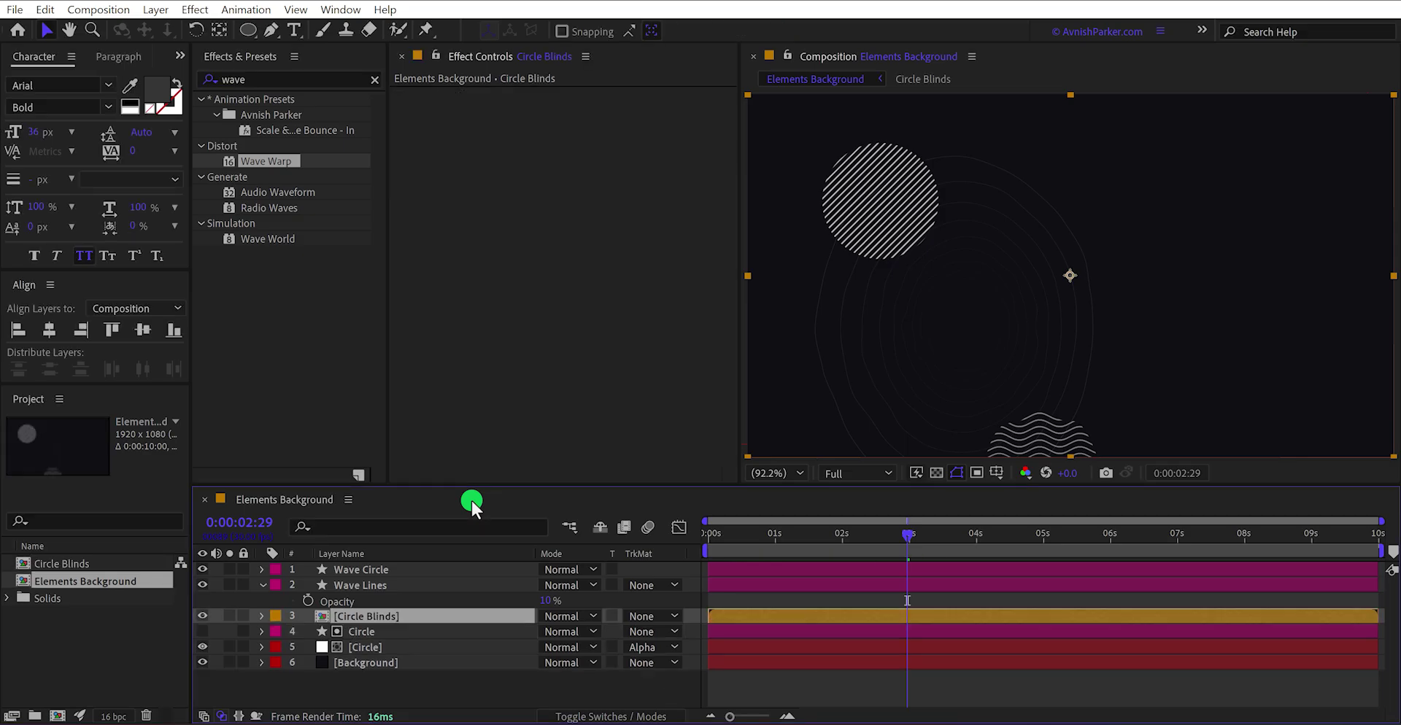
Scale Circle Blinds to 71% and tuck it into the bottom-right corner.
drag(839, 228, 1312, 458)
key(s)
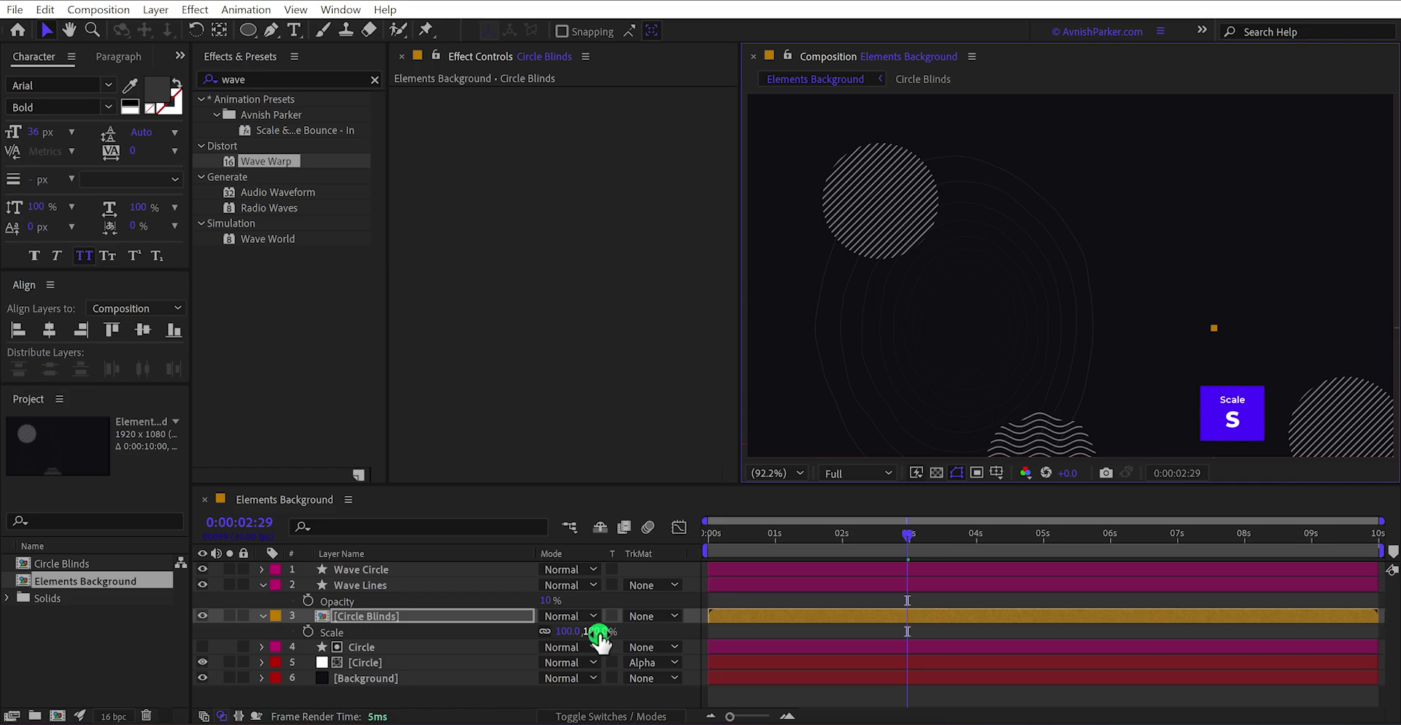
drag(594, 632, 572, 635)
drag(1376, 447, 1336, 446)
right_click(684, 694)
Create a white 1280 × 1080 solid named 'Grid' and position it across the frame's centre.
mouse_move(882, 478)
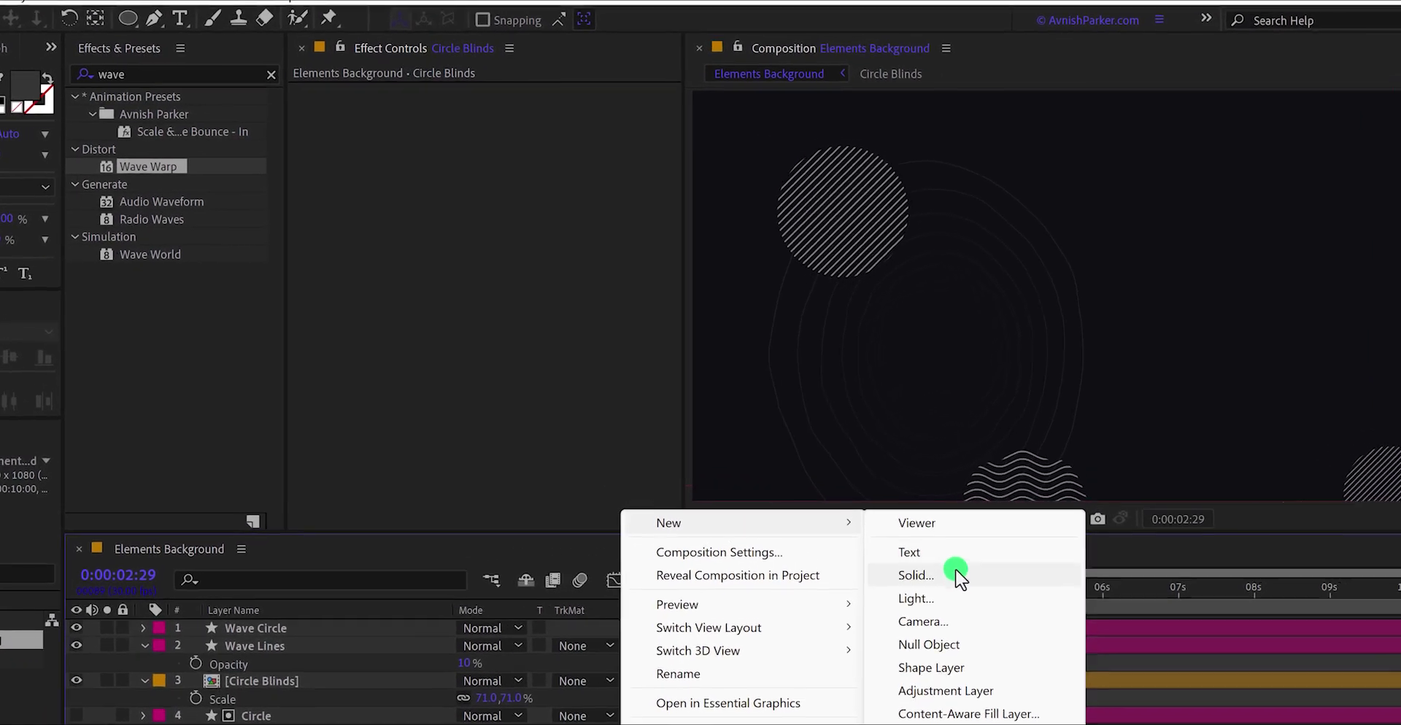
click(980, 521)
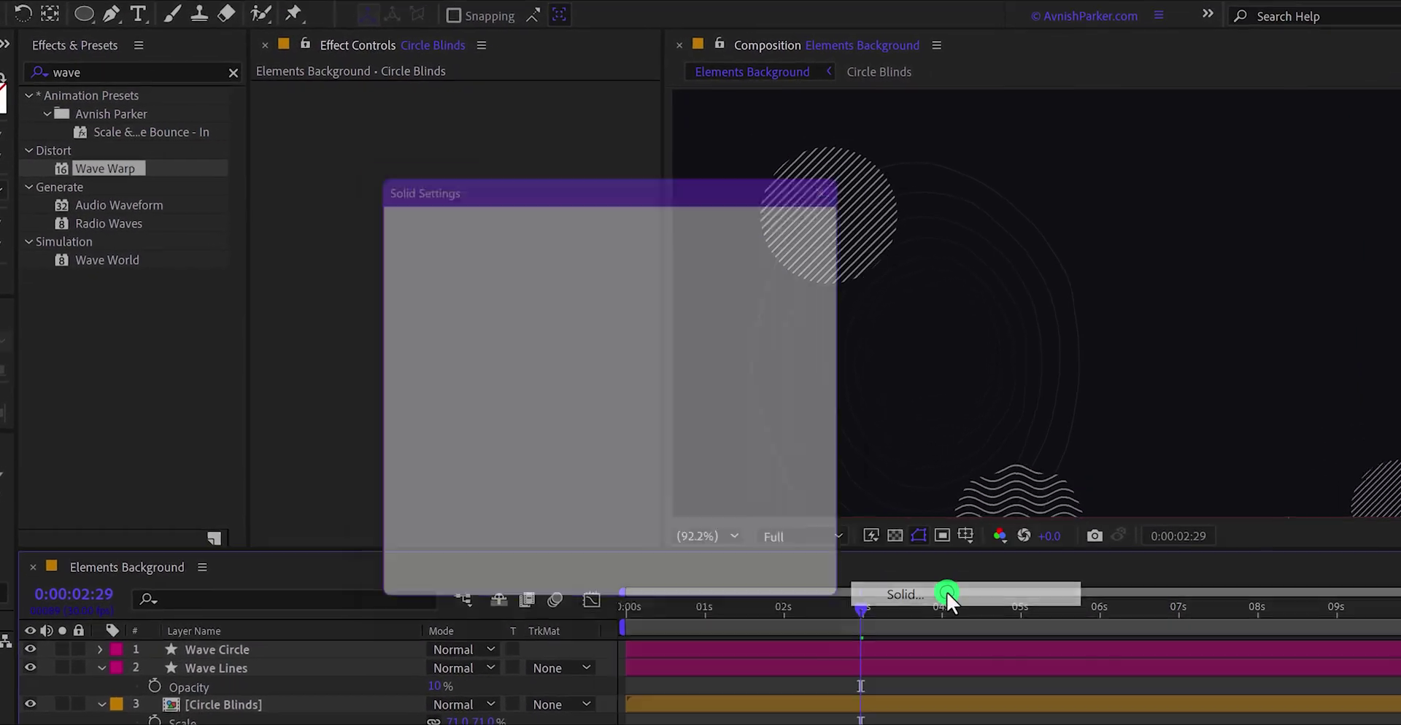
text(G)
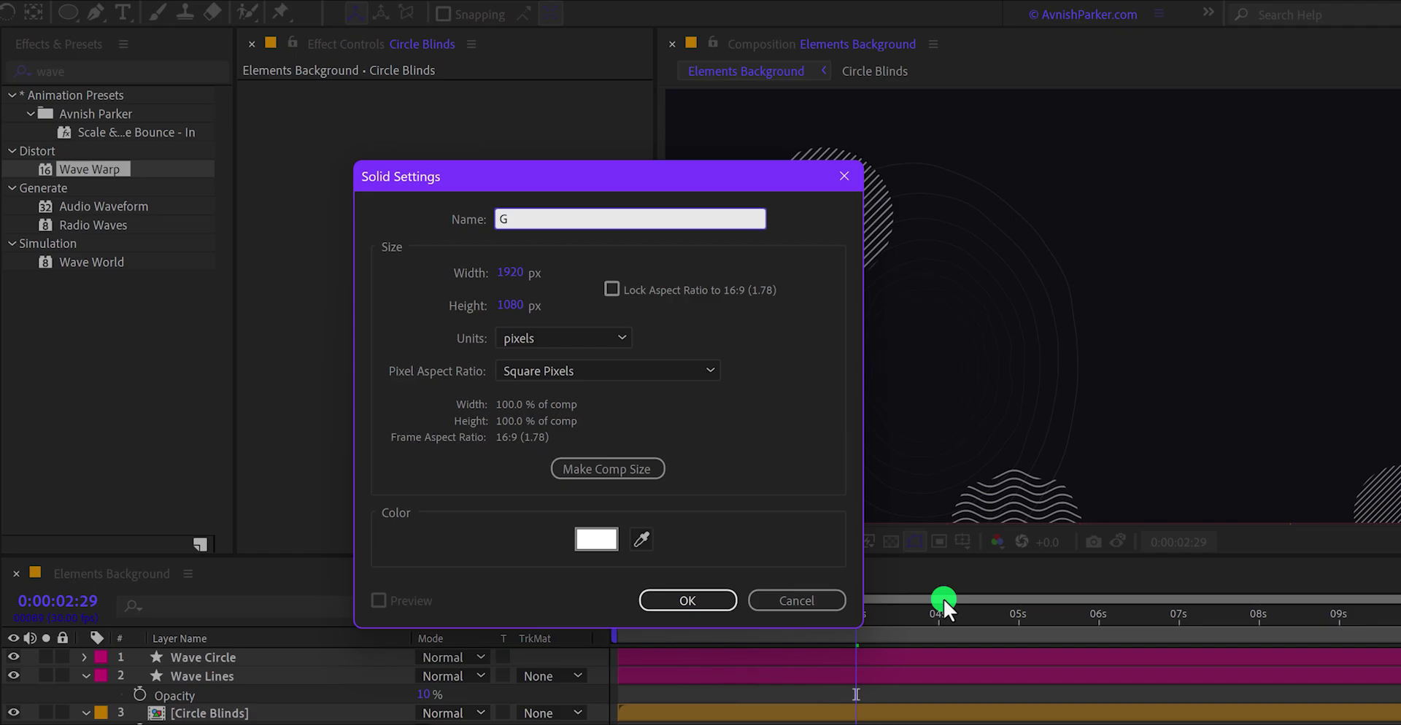
text(rid)
click(464, 286)
click(513, 274)
text(1280)
click(550, 301)
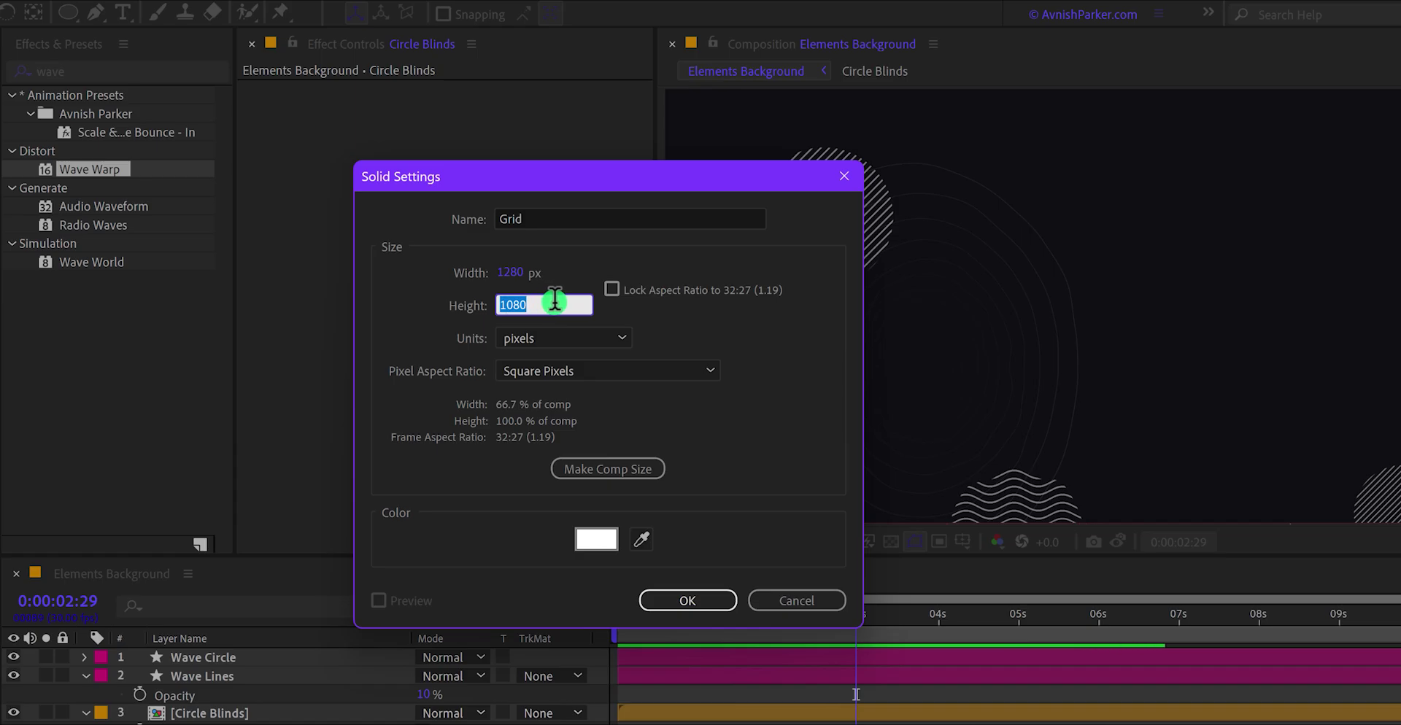
click(703, 600)
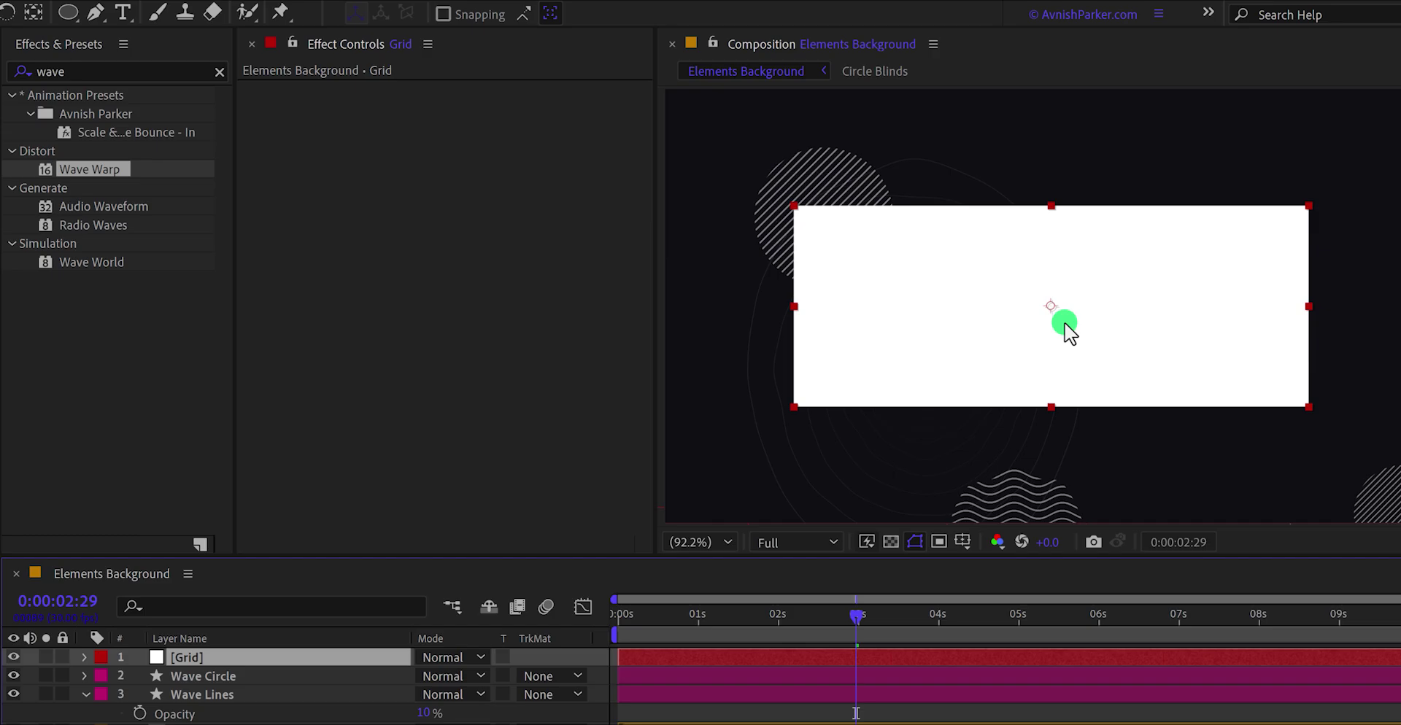
drag(1096, 309, 954, 351)
Apply the Grid effect to the Grid solid with Invert Grid on and Width & Height Sliders sizing.
click(148, 70)
key(ctrl+a)
text(gr)
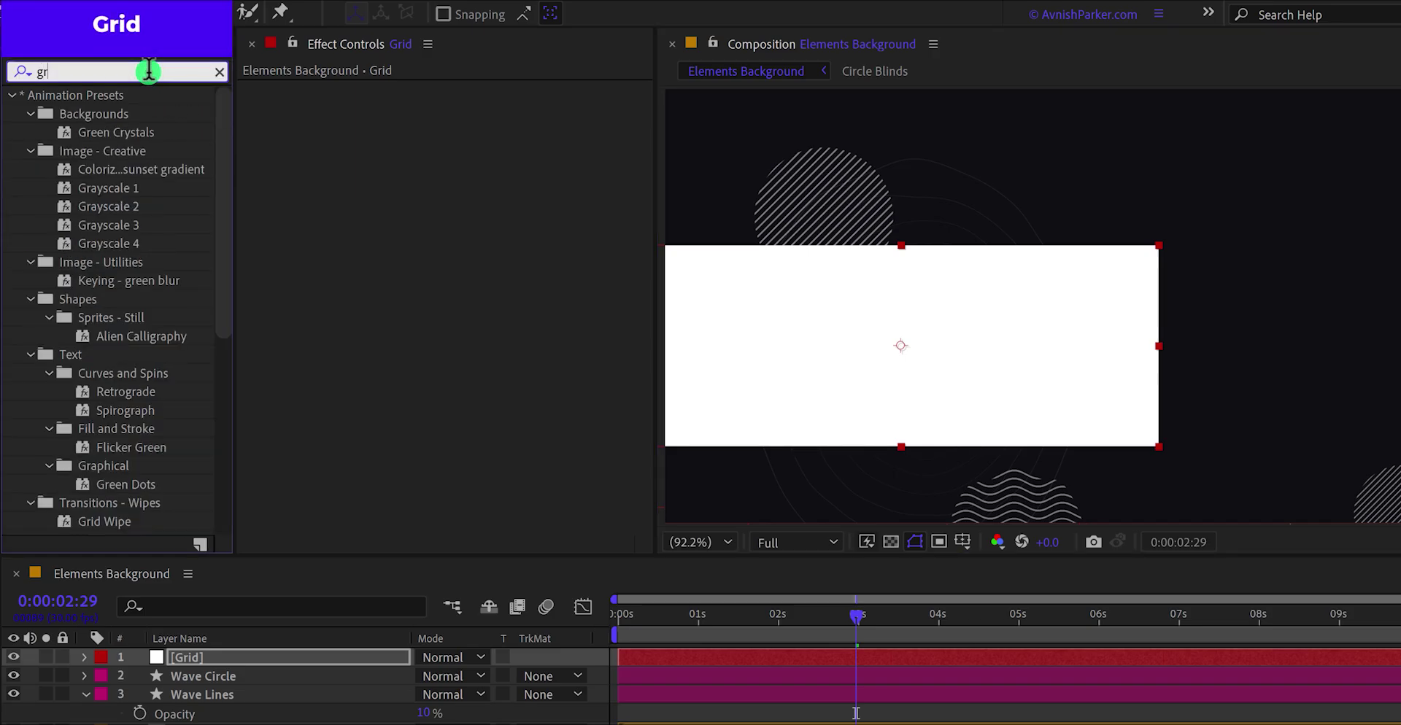
text(id)
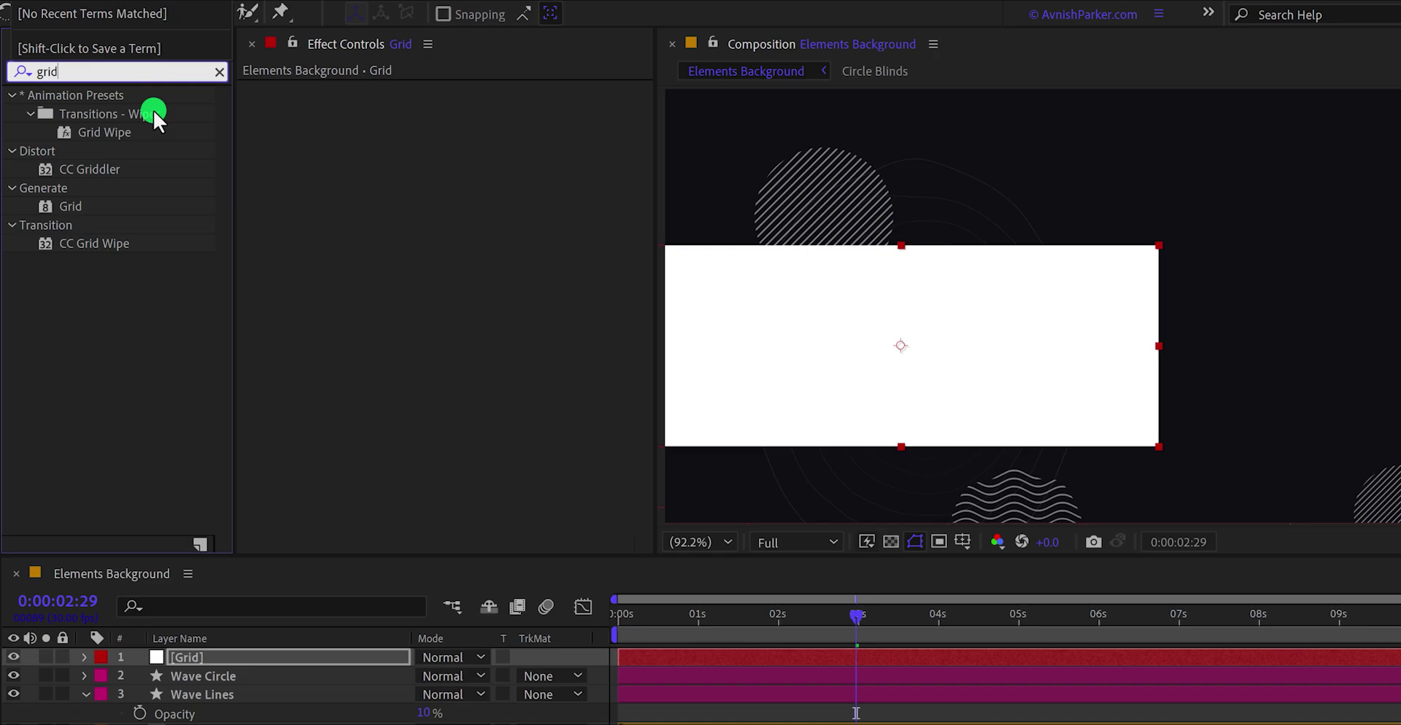
drag(70, 205, 337, 221)
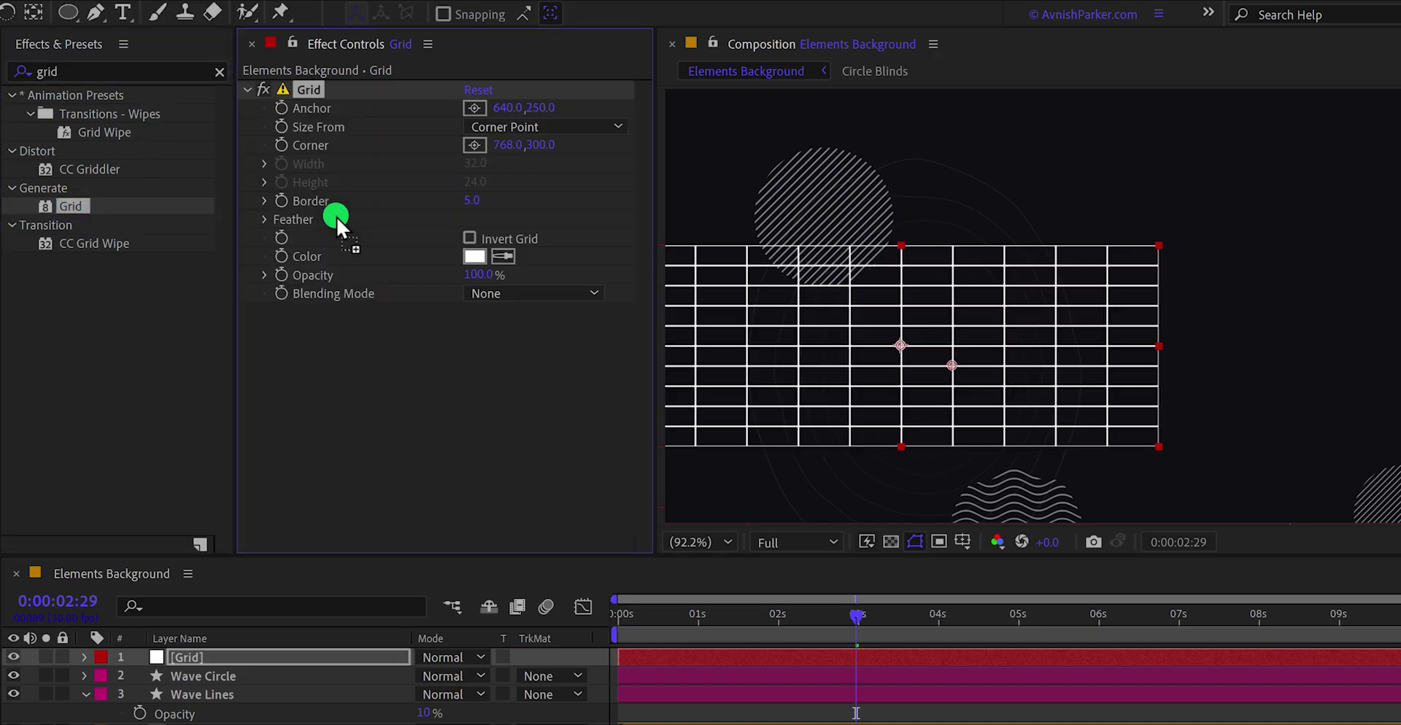
click(470, 239)
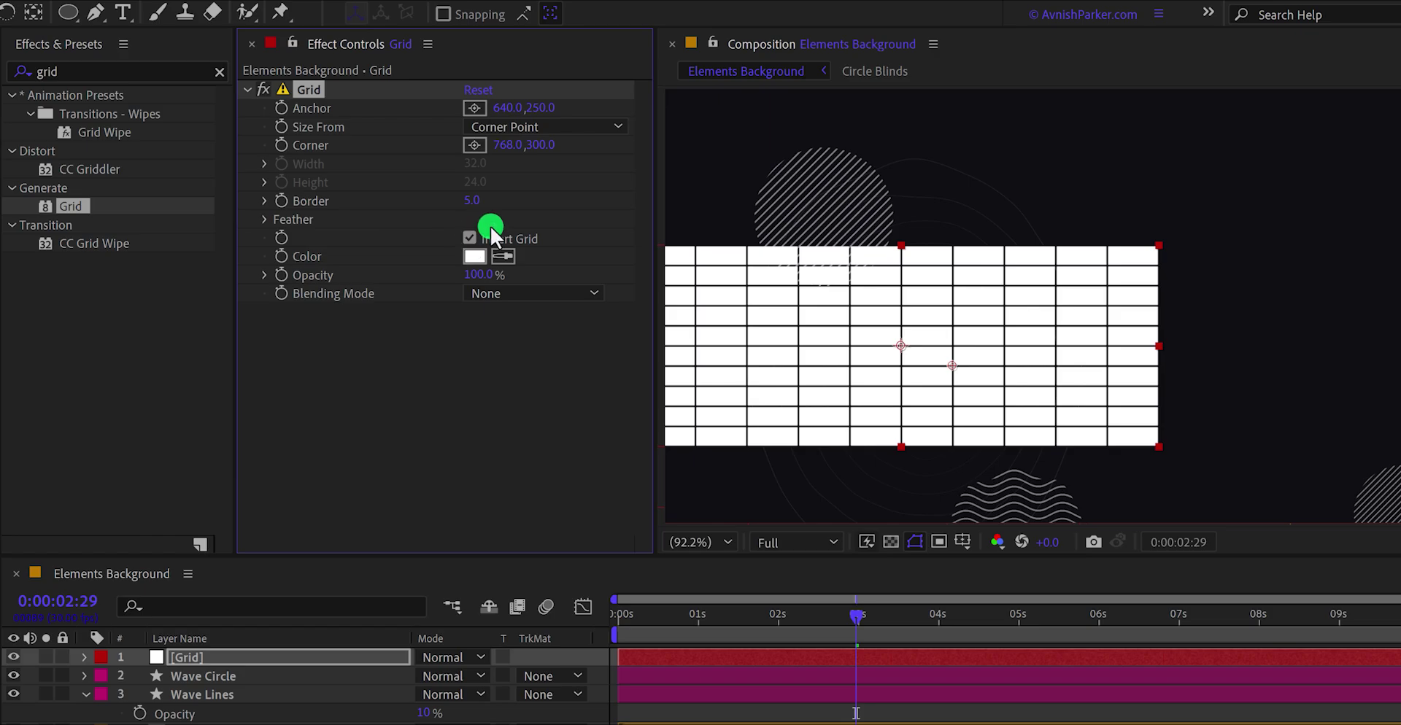
click(558, 127)
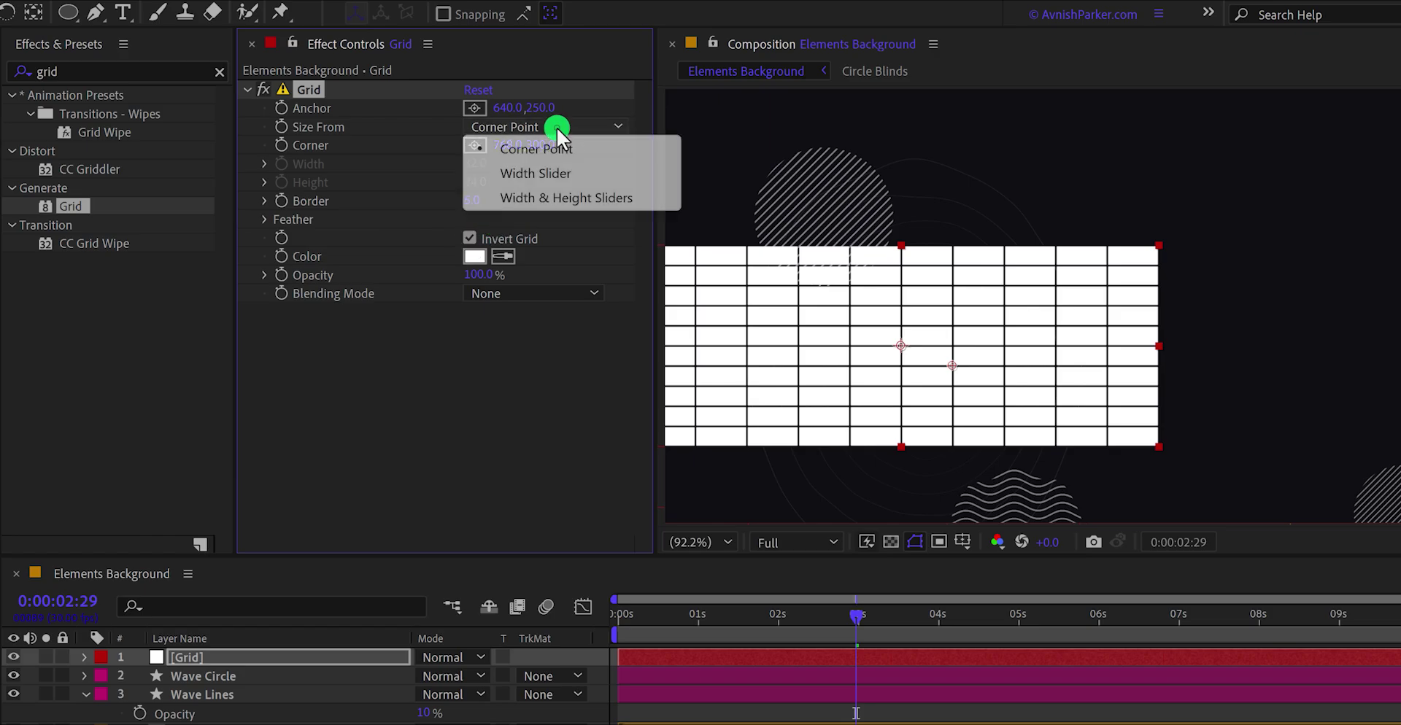
click(563, 195)
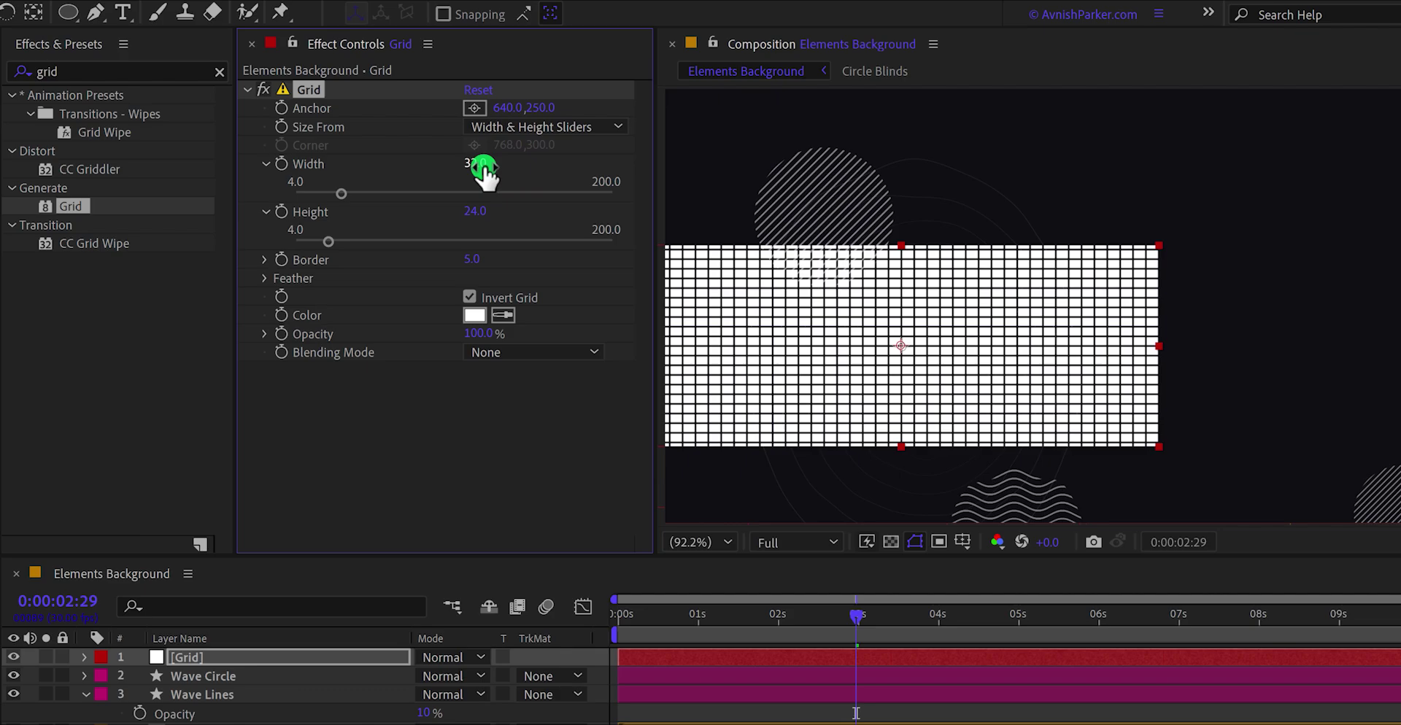
Set the grid cells to 40 × 40 with Border 39, leaving only tiny dots.
text(50)
key(Return)
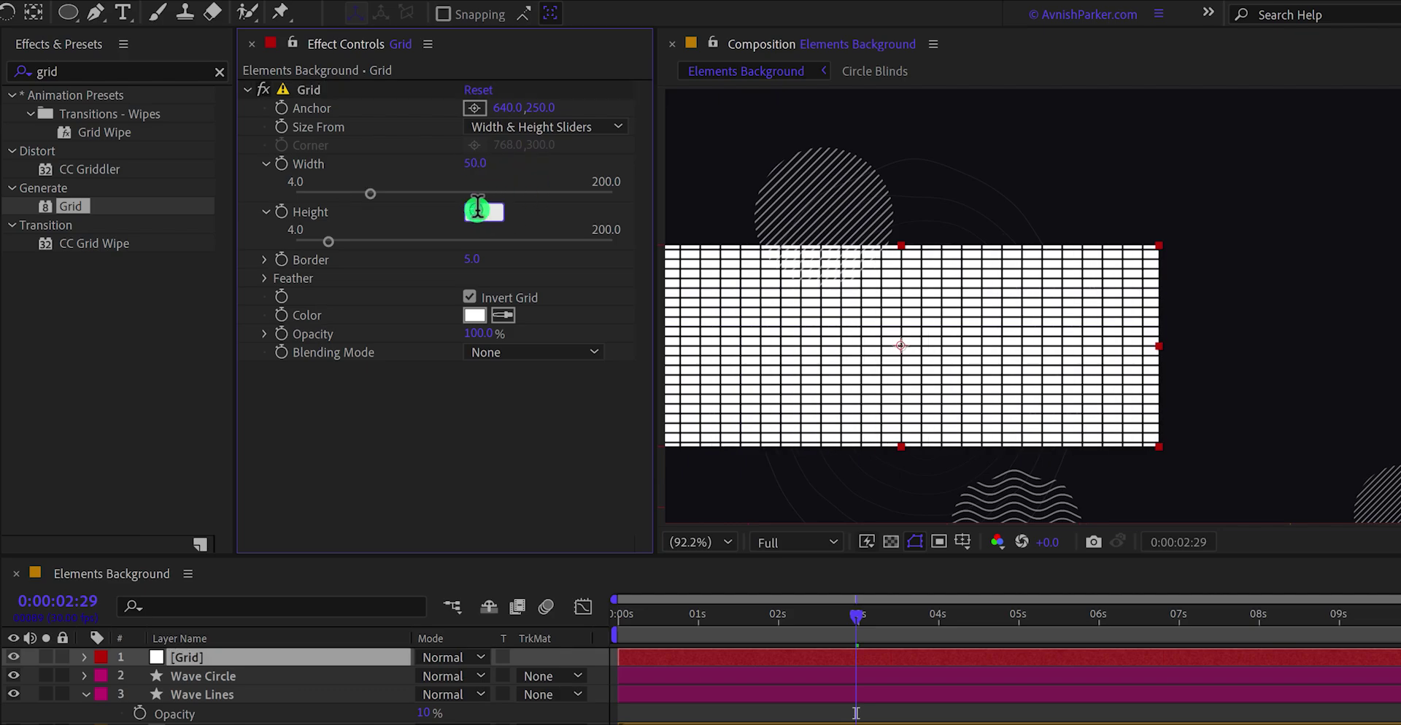
text(50)
key(Return)
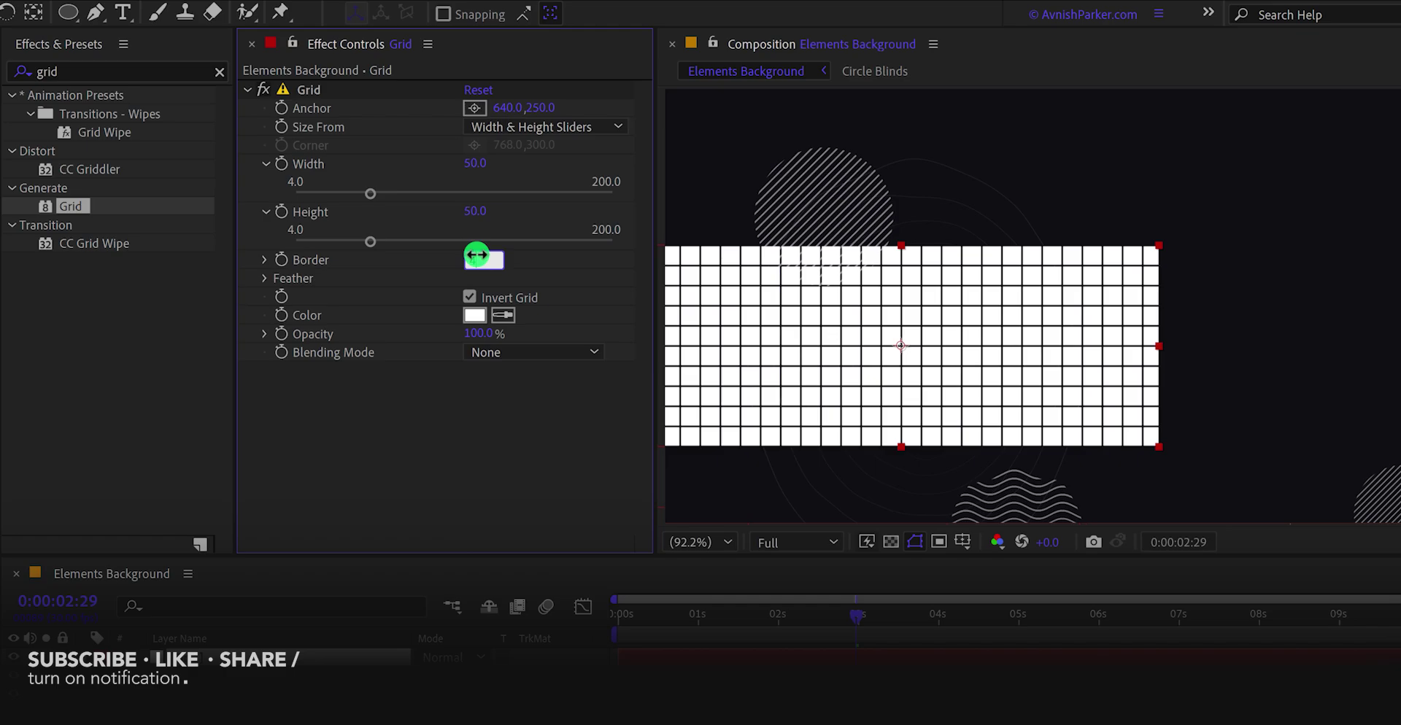
key(Return)
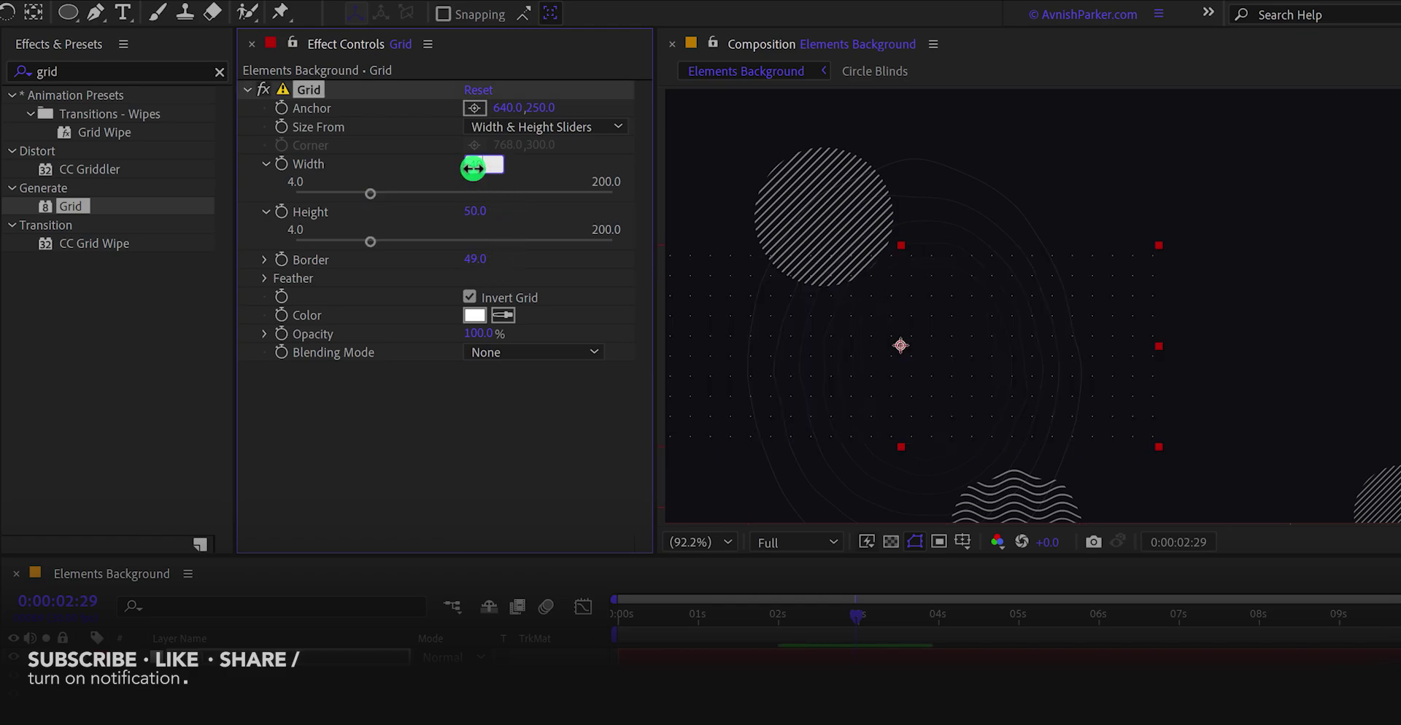
key(Tab)
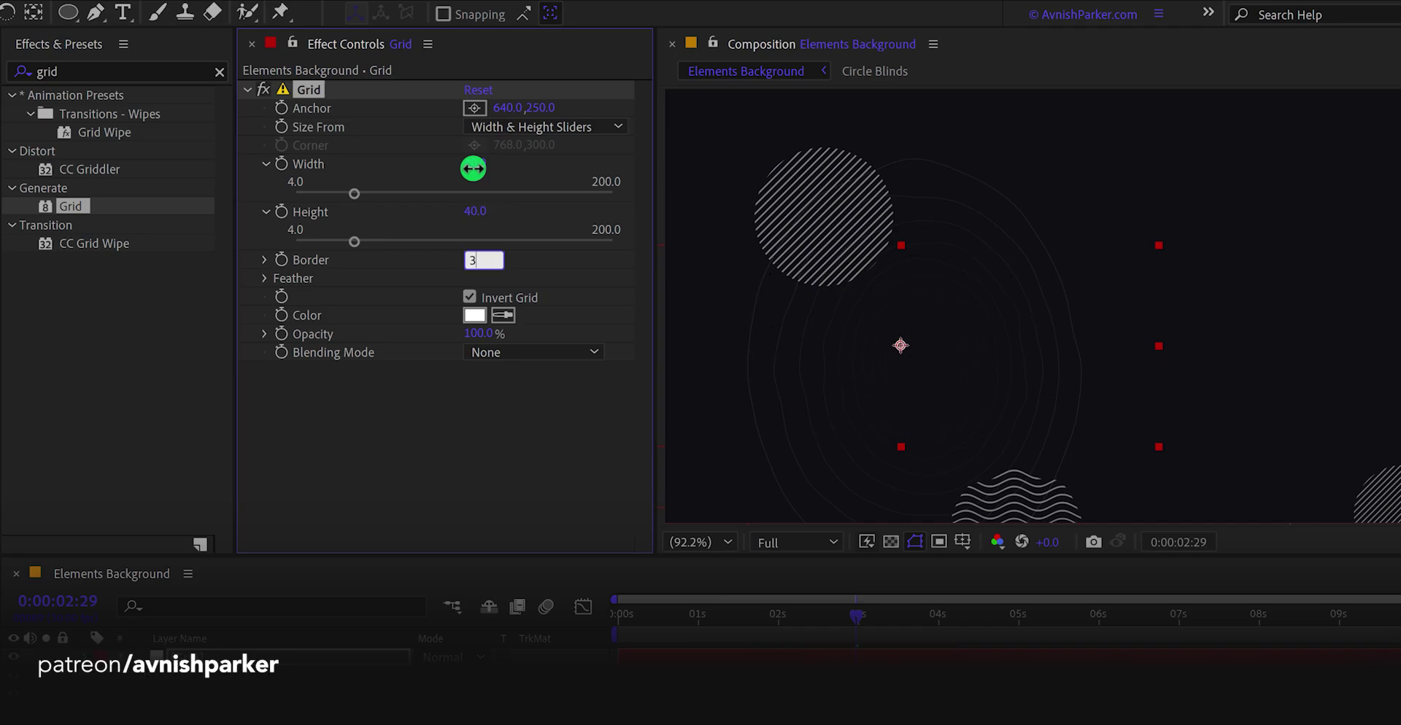
Change the Grid effect's colour to a mid grey (#717171).
click(467, 315)
drag(397, 394, 316, 424)
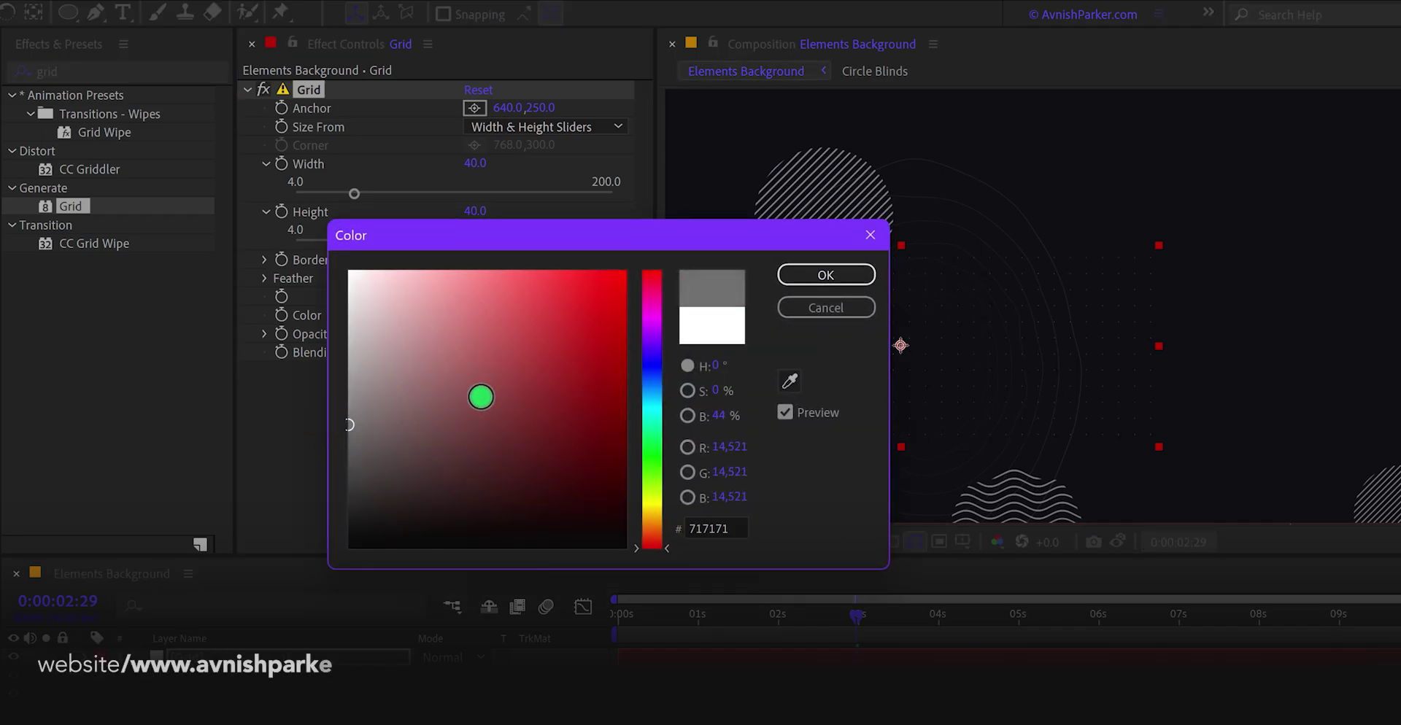
click(799, 275)
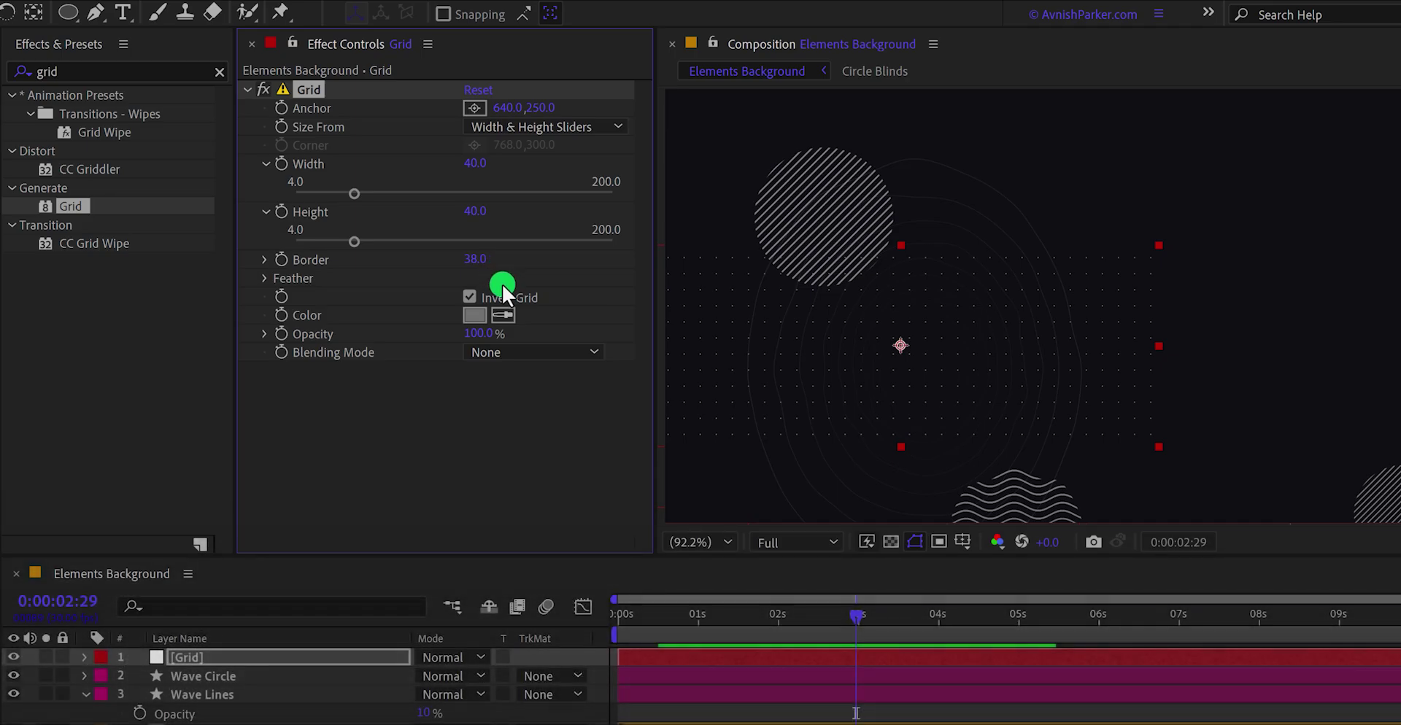
click(225, 695)
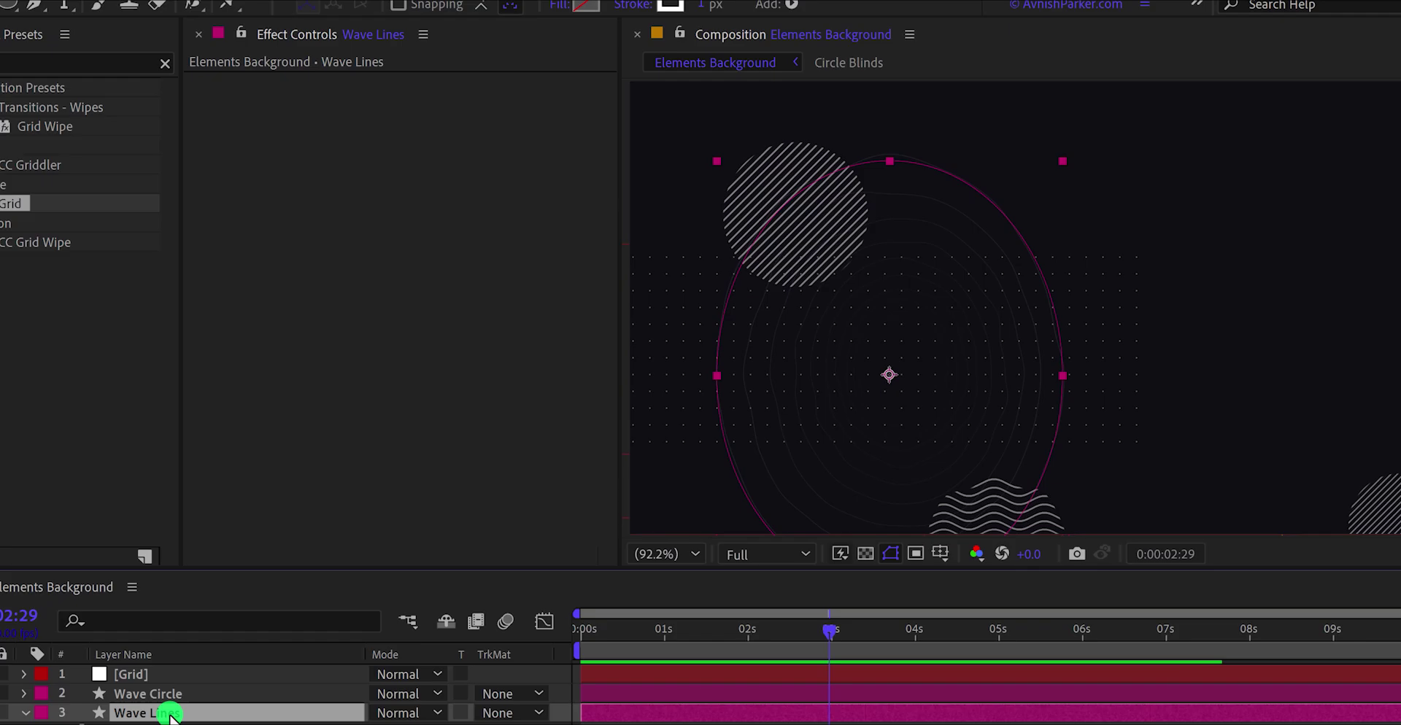